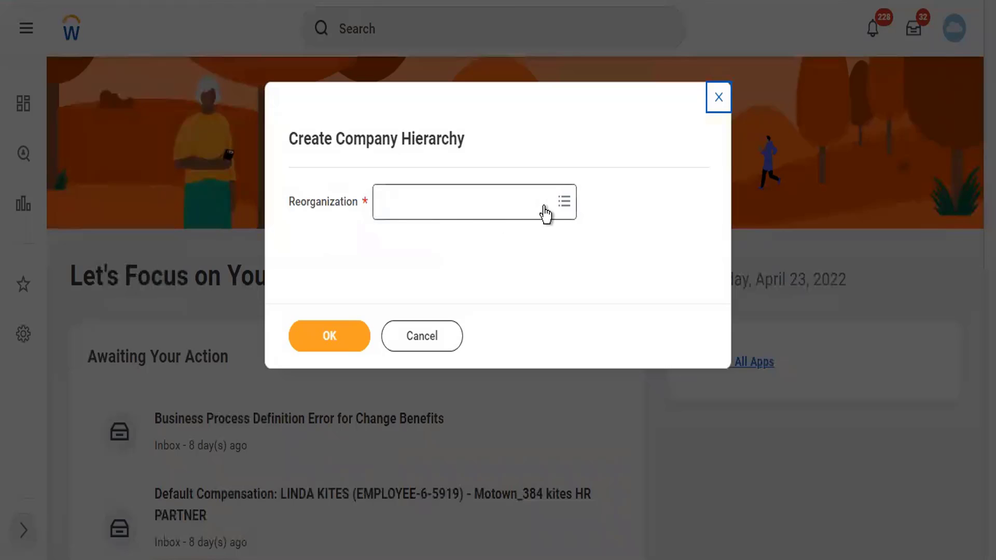
Choose Twitter Reorg (01/01/1900) as the reorganization for the new company hierarchy
click(474, 211)
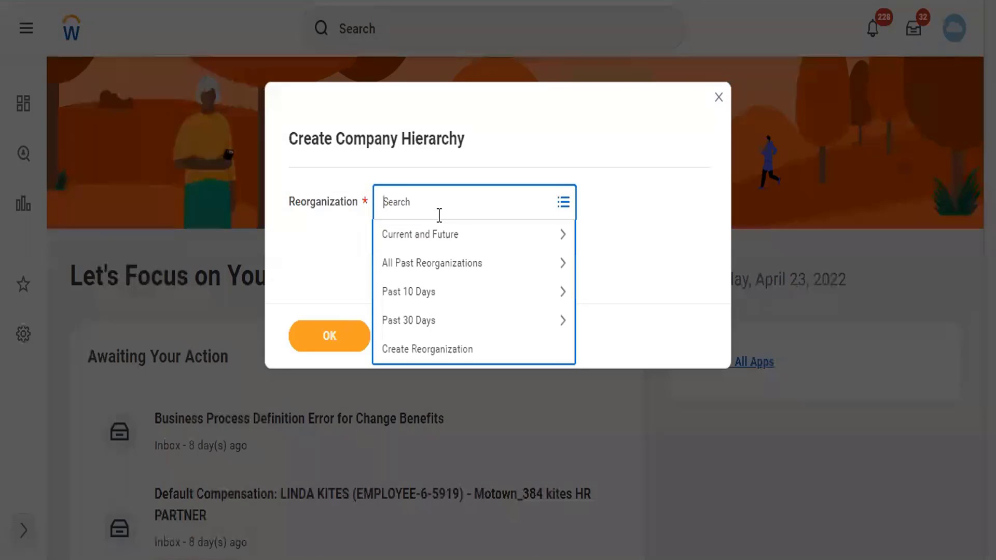
text(Twitter)
key(Return)
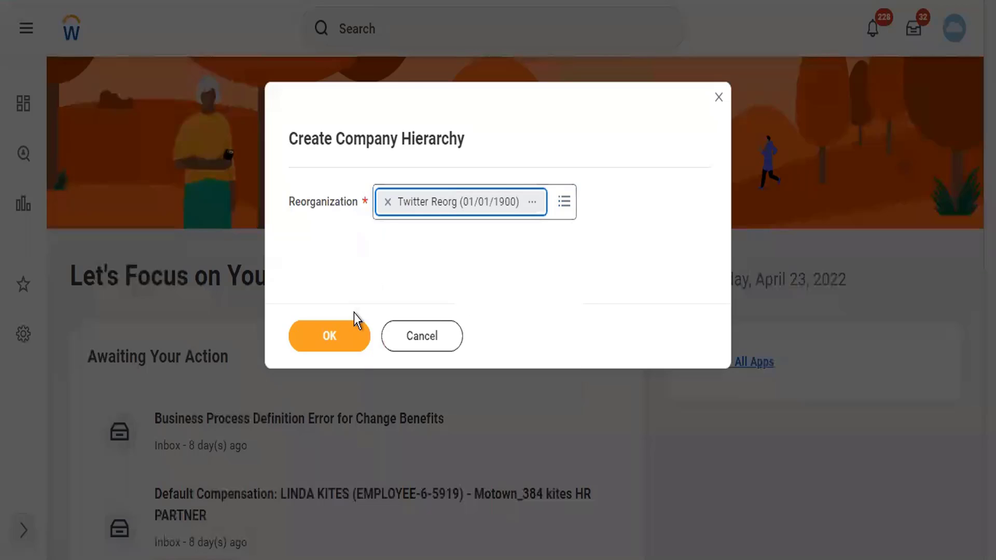
click(346, 326)
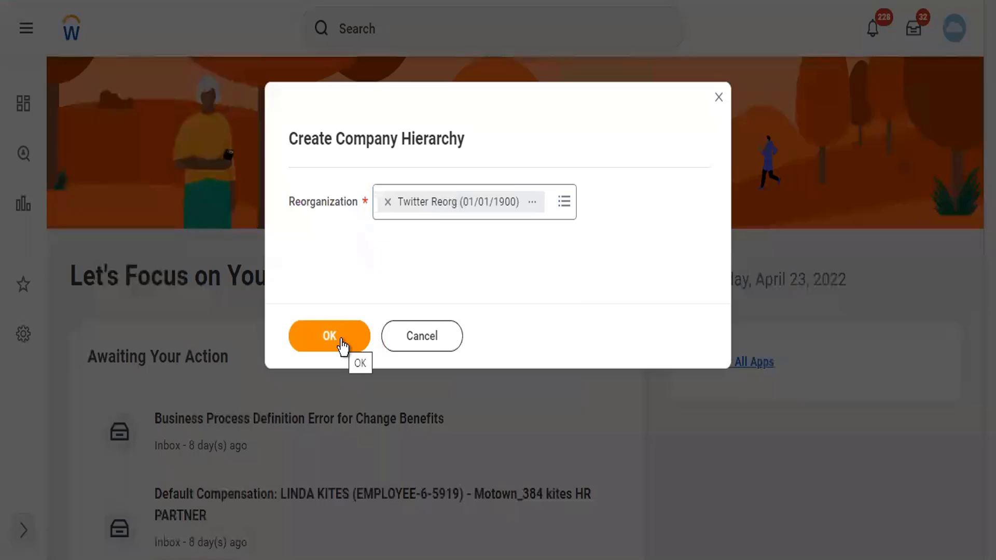
click(343, 345)
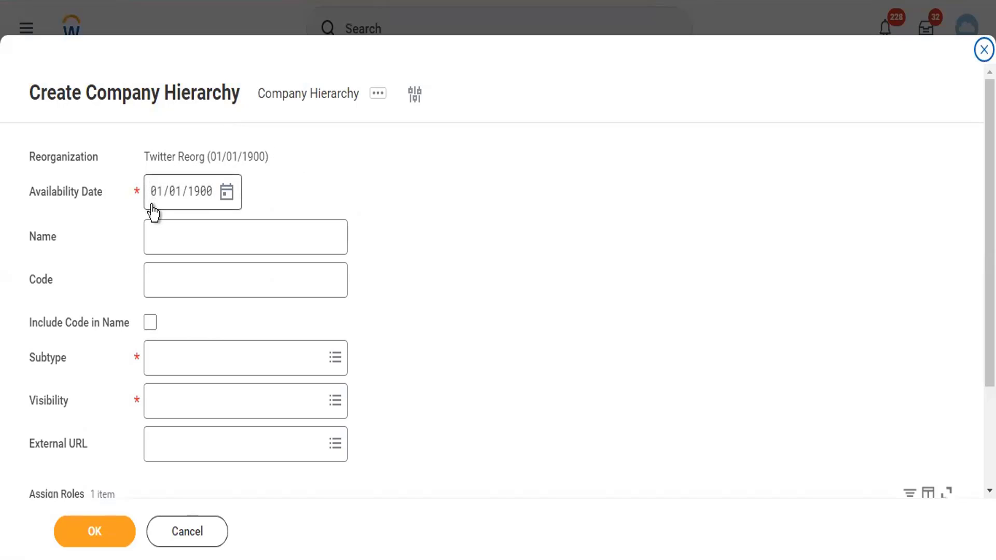
Enter name 'Twitter Company Hierarchy' and code TCH, with Include Code in Name checked
mouse_move(152, 208)
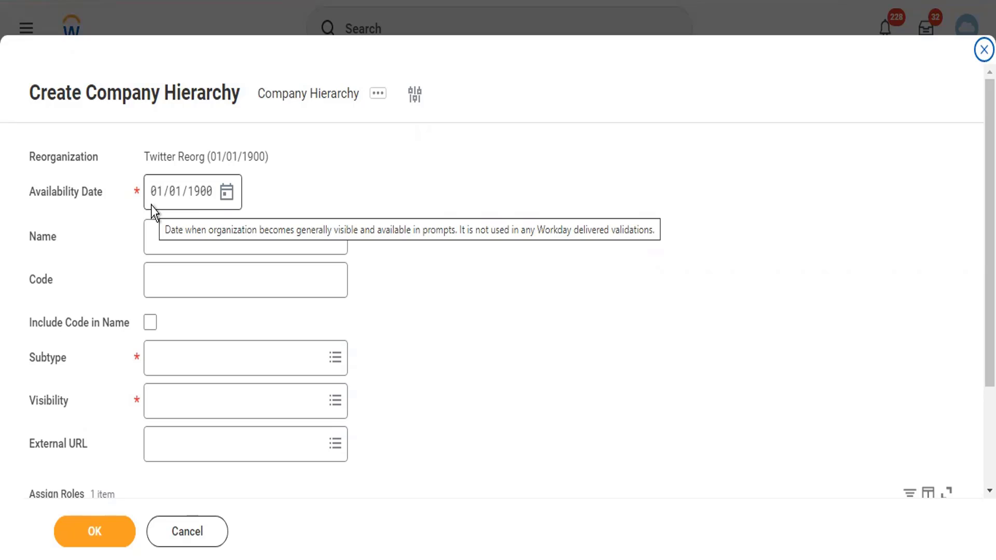
click(161, 230)
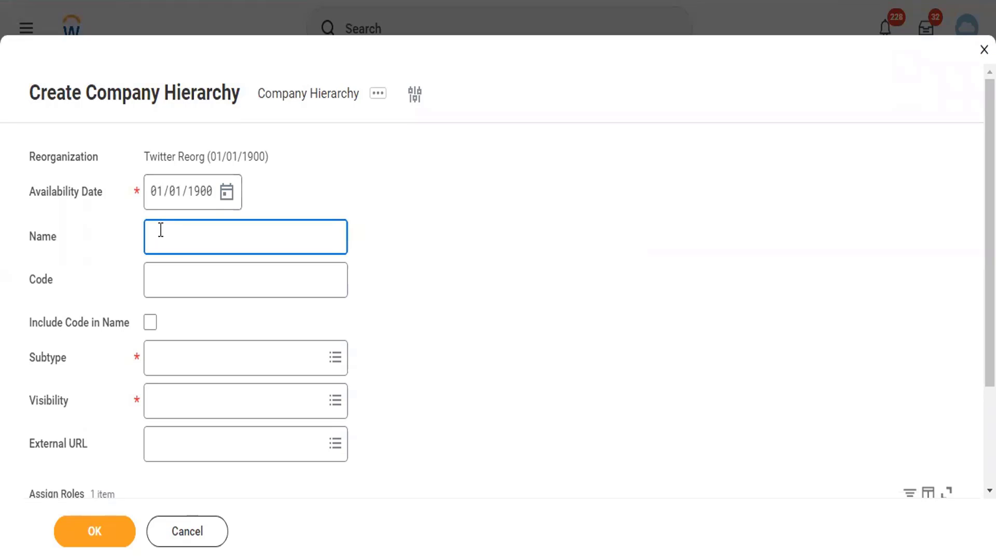
text(Twitter Company Hierarchy)
key(Tab)
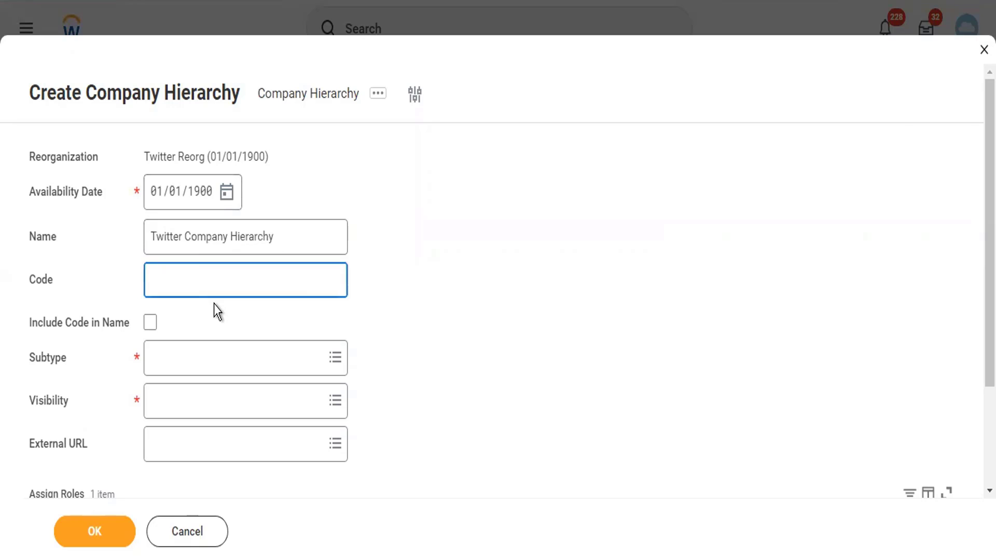
text(TCH)
key(Tab)
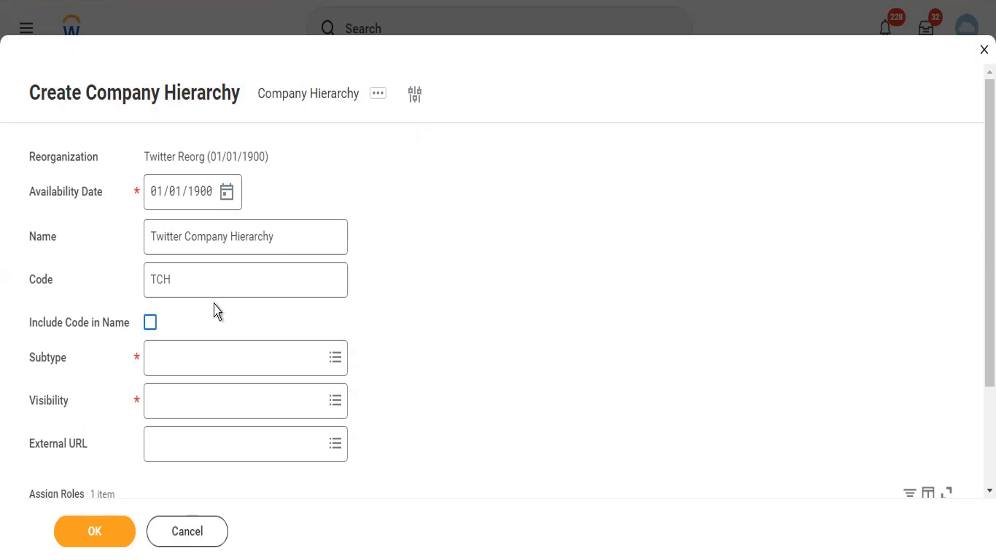
key(space)
Set subtype to Company and visibility to Everyone, and delete the empty Assign Roles row
click(227, 368)
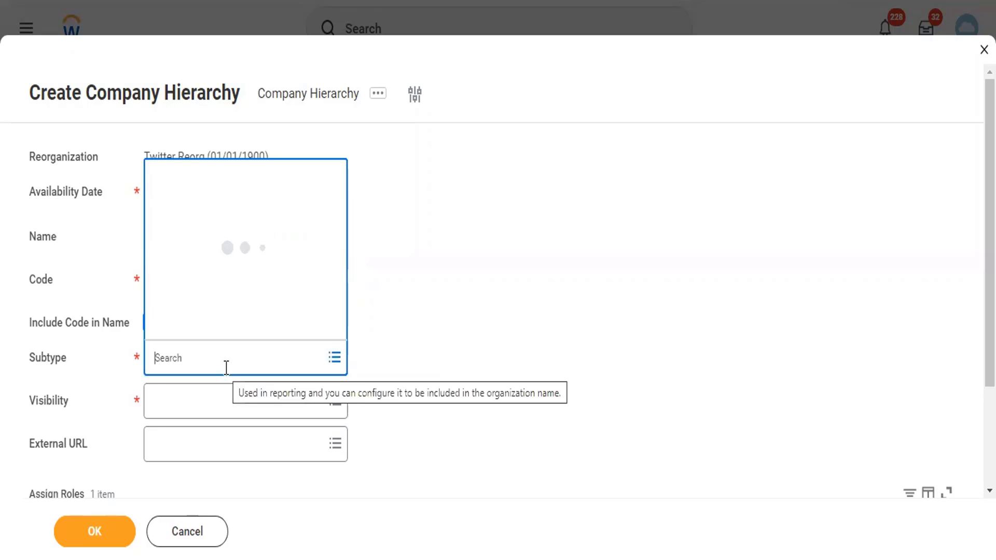
click(209, 217)
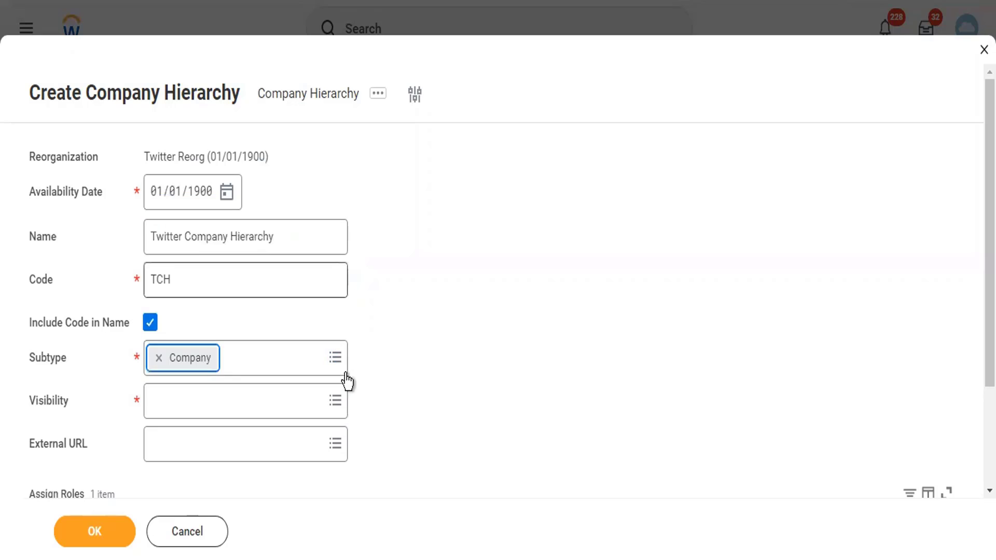
click(249, 416)
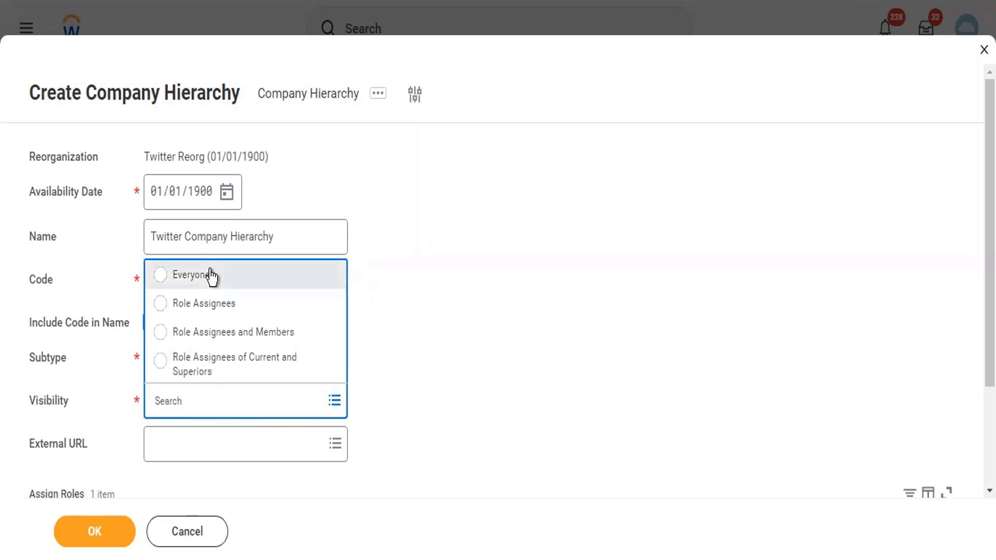
click(213, 275)
scroll(529, 364, down, 3)
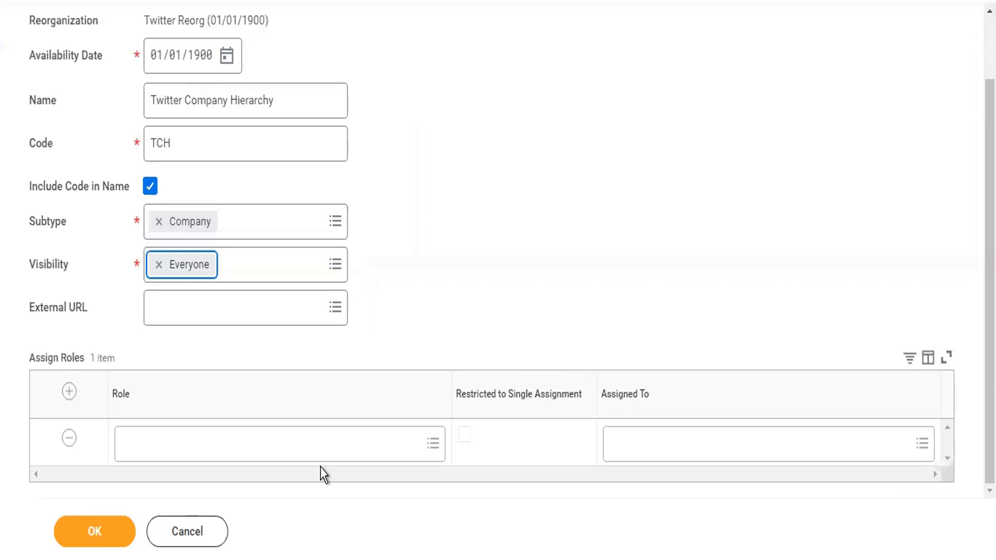
click(70, 439)
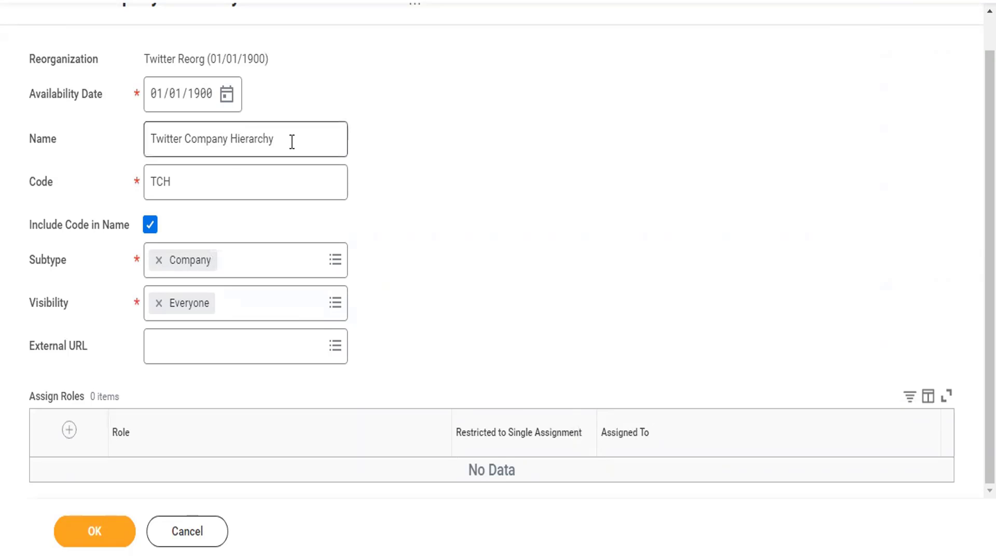
Review the hierarchy name and TCH code fields, then submit the new hierarchy
drag(292, 141, 146, 153)
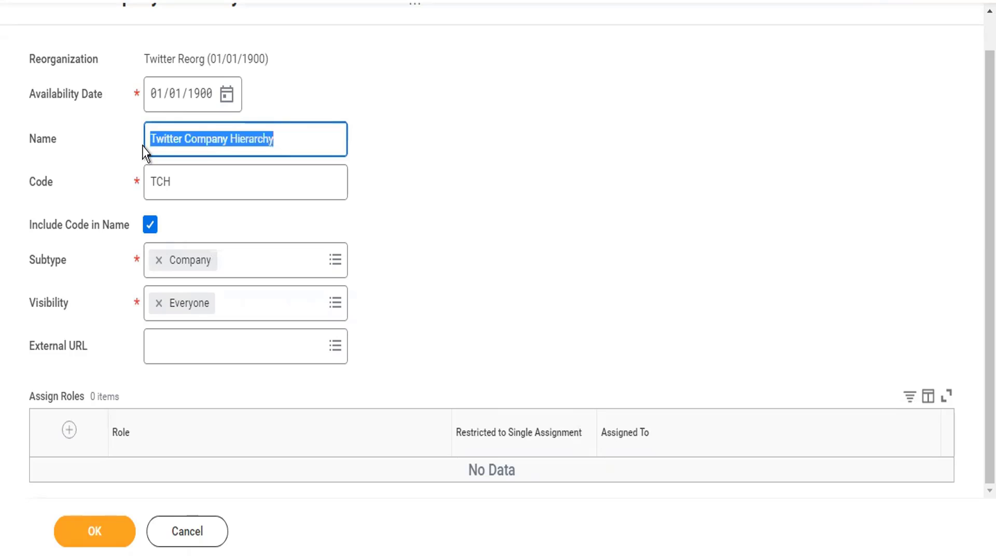
click(187, 187)
drag(187, 186, 143, 191)
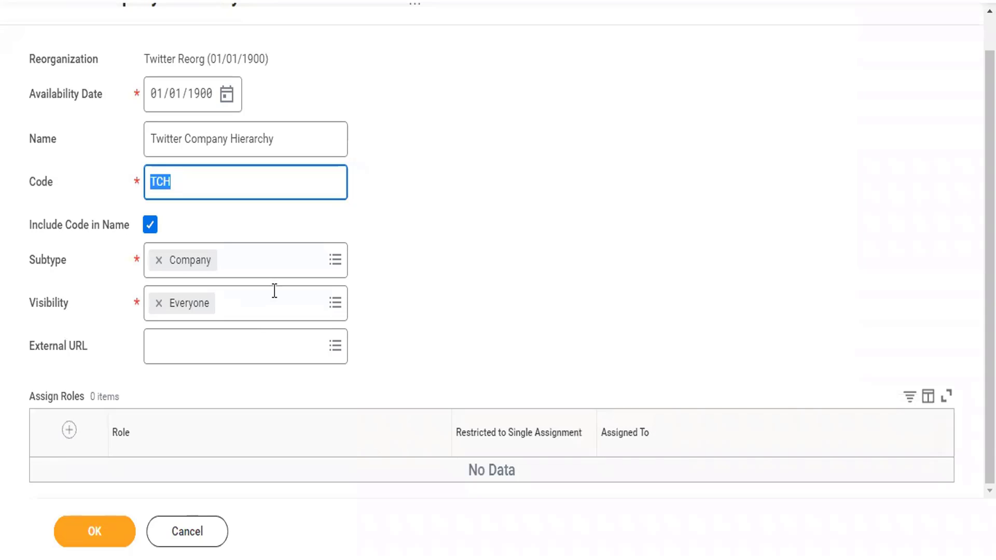
click(144, 129)
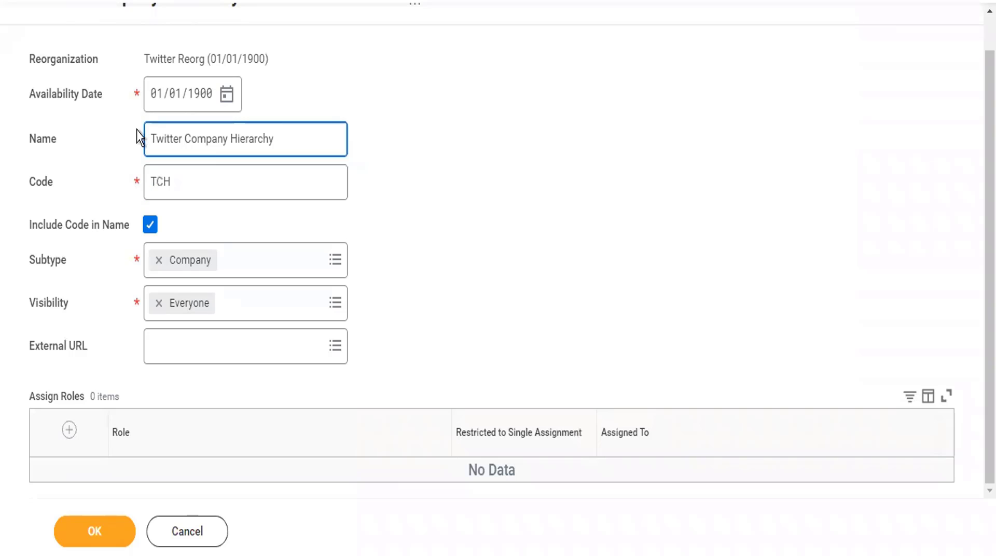
click(273, 141)
click(108, 532)
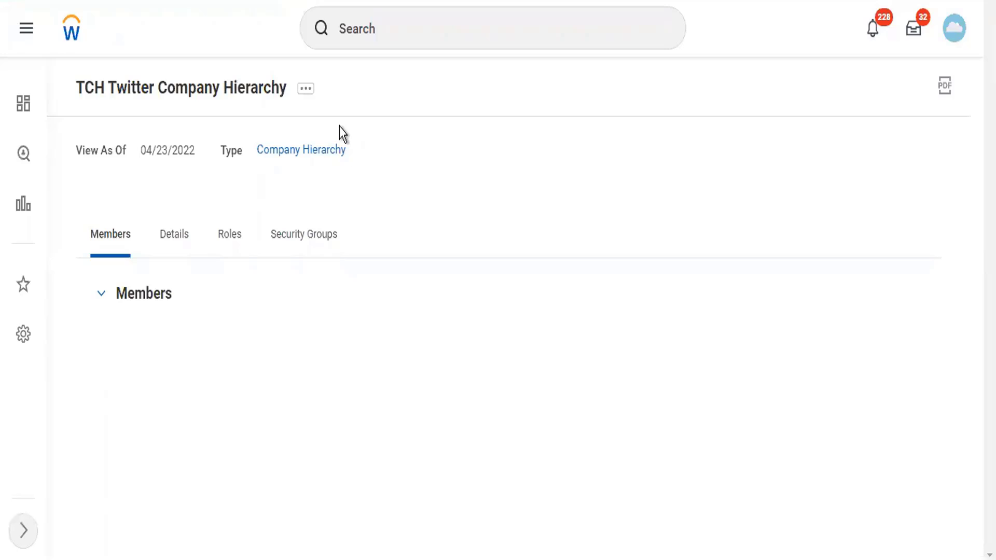
Open Edit Reference ID for TCH Twitter Company Hierarchy from Integration IDs in related actions
click(312, 92)
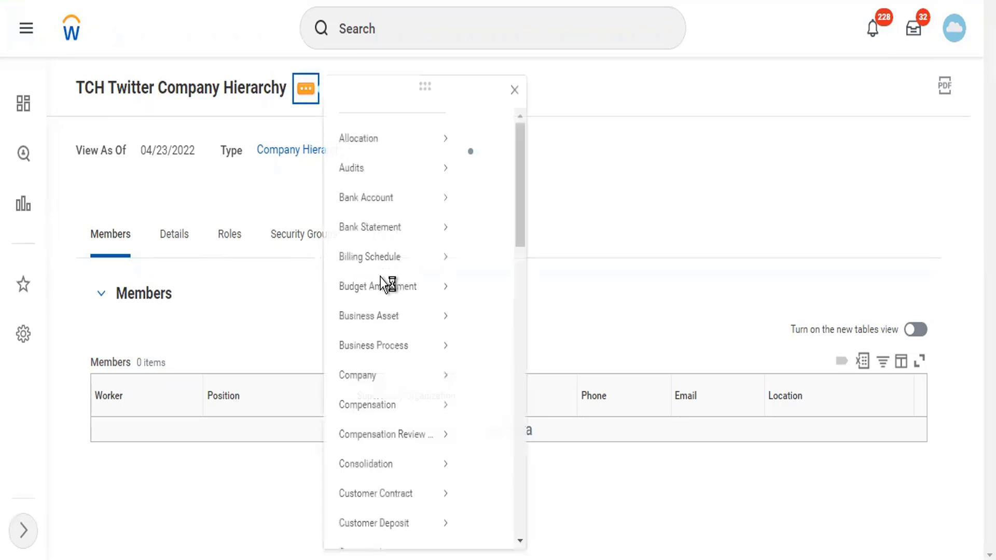
scroll(411, 496, down, 15)
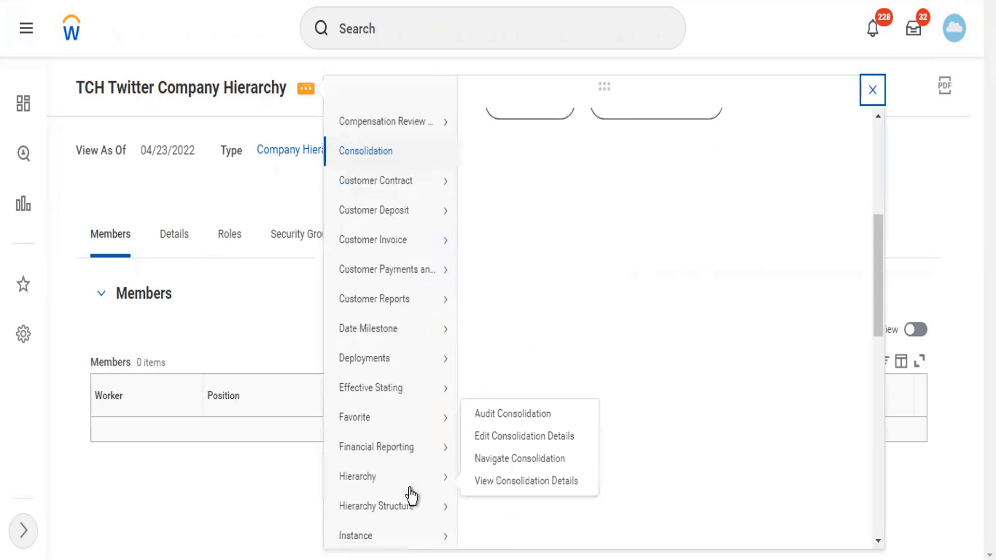
scroll(411, 495, down, 2)
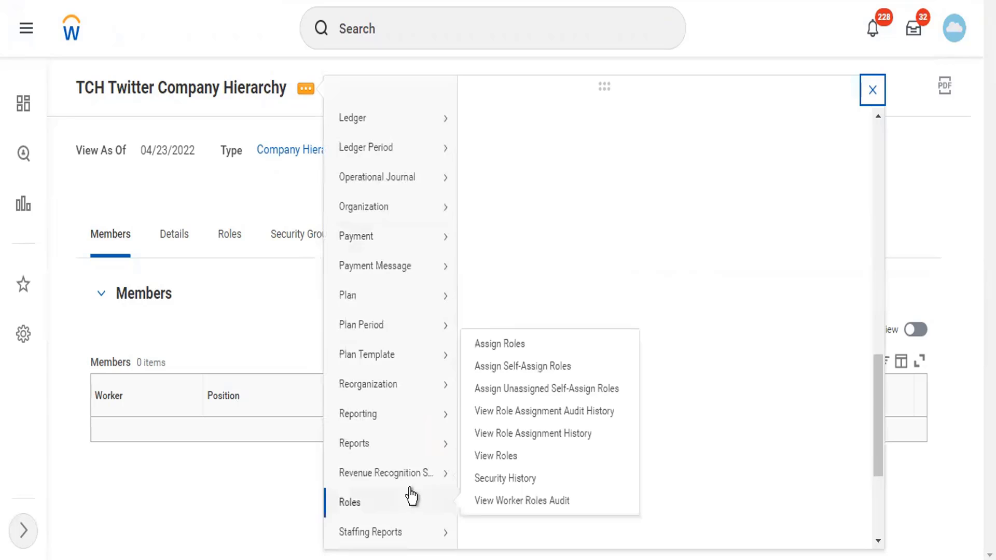
scroll(412, 496, down, 5)
scroll(411, 496, down, 2)
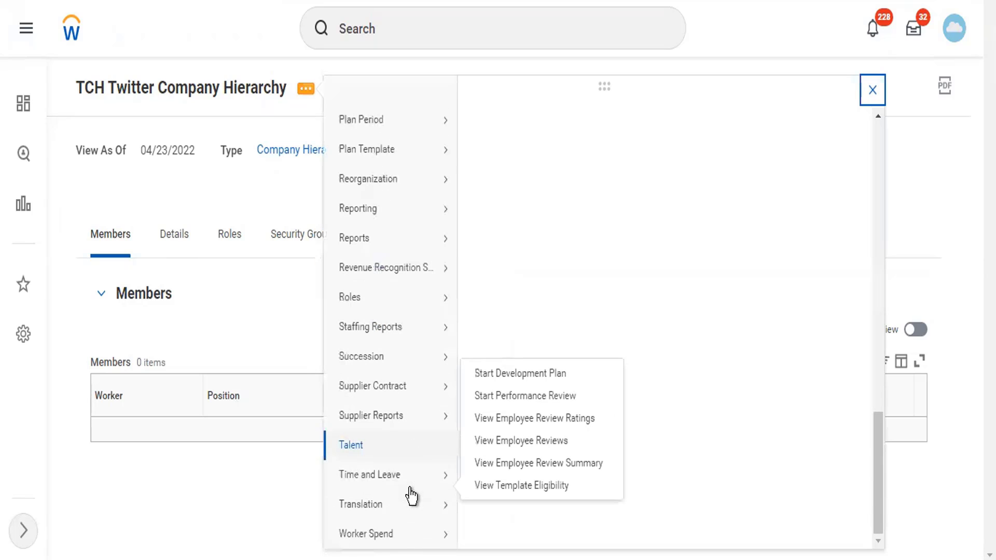
scroll(399, 487, up, 5)
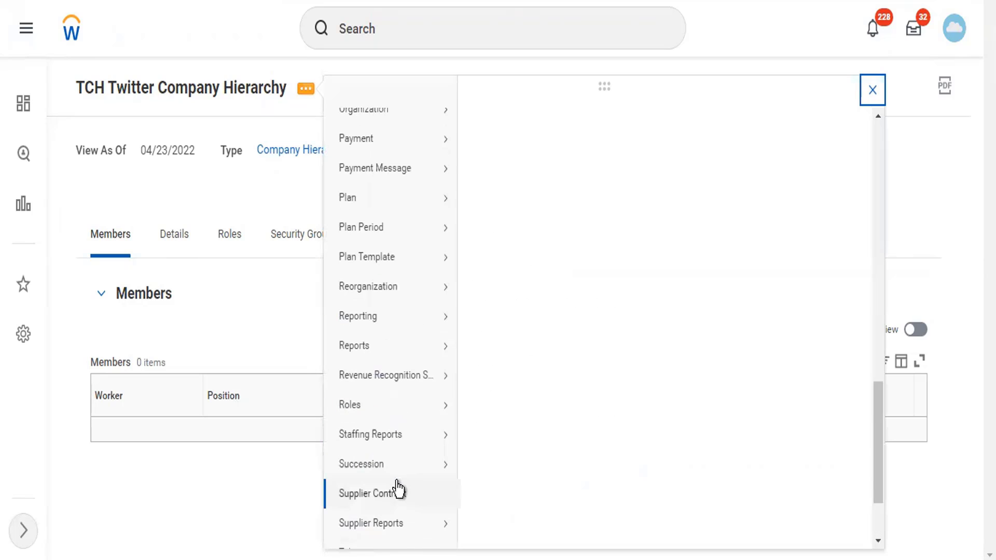
scroll(409, 415, up, 10)
mouse_move(427, 488)
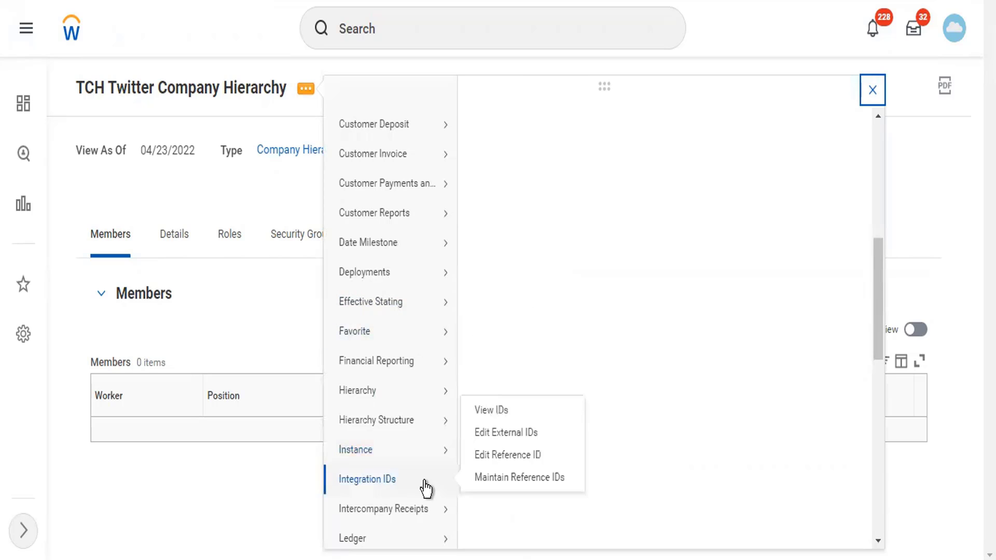
click(490, 456)
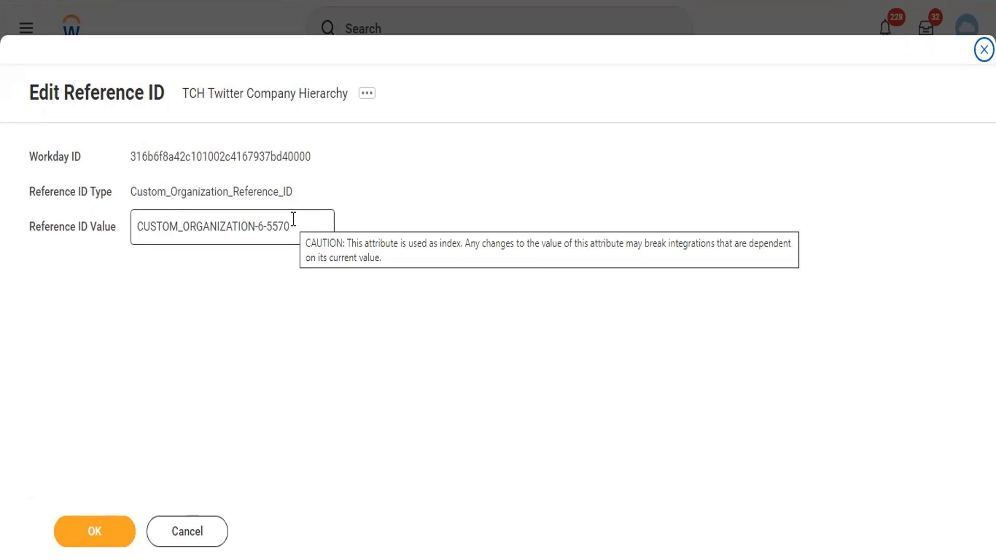
Replace reference ID value CUSTOM_ORGANIZATION-6-5570 with TCH and save
drag(292, 223, 143, 215)
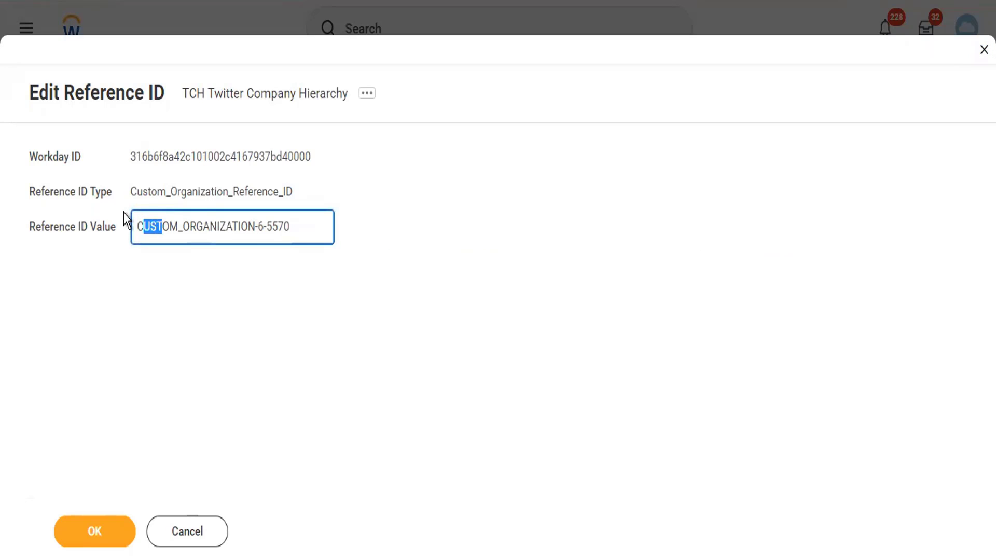
click(123, 213)
click(329, 230)
key(ctrl+a)
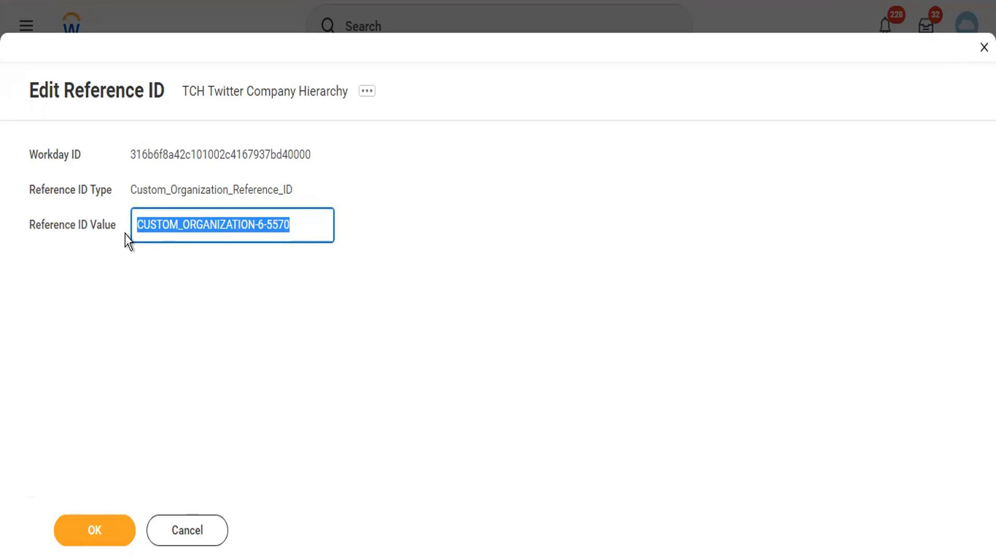
text(TCH)
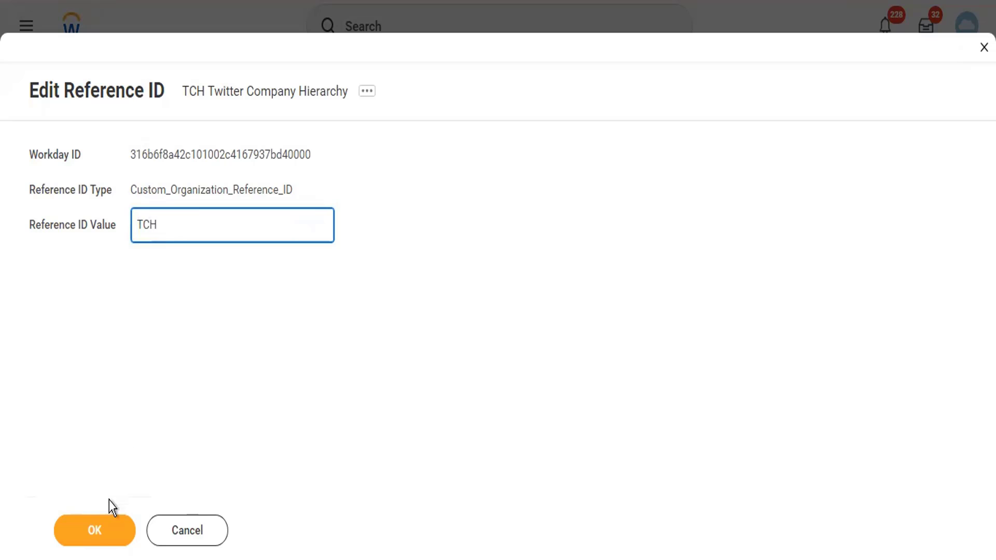
click(115, 529)
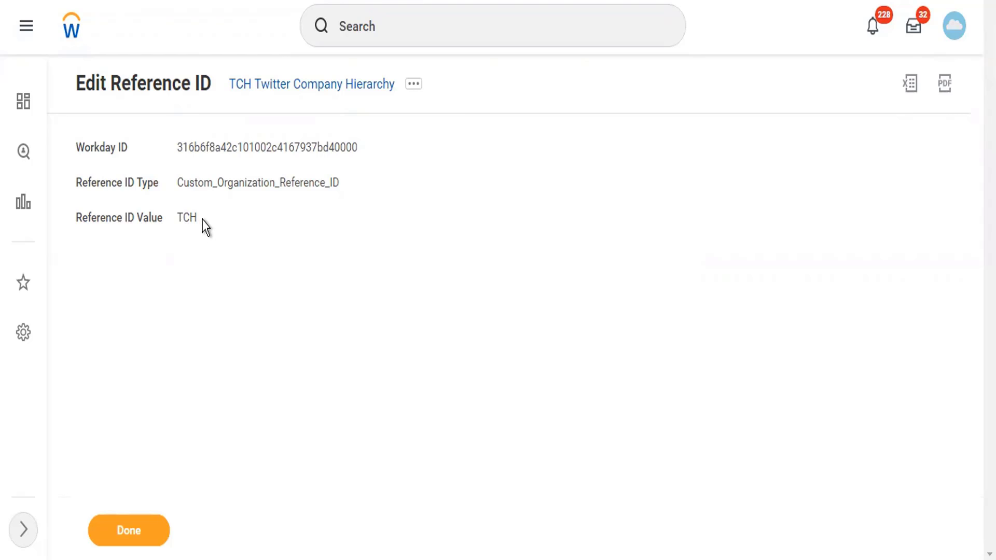
Check the saved TCH reference ID, dismiss a 'tch' search, and click Done
drag(206, 227, 177, 218)
click(400, 28)
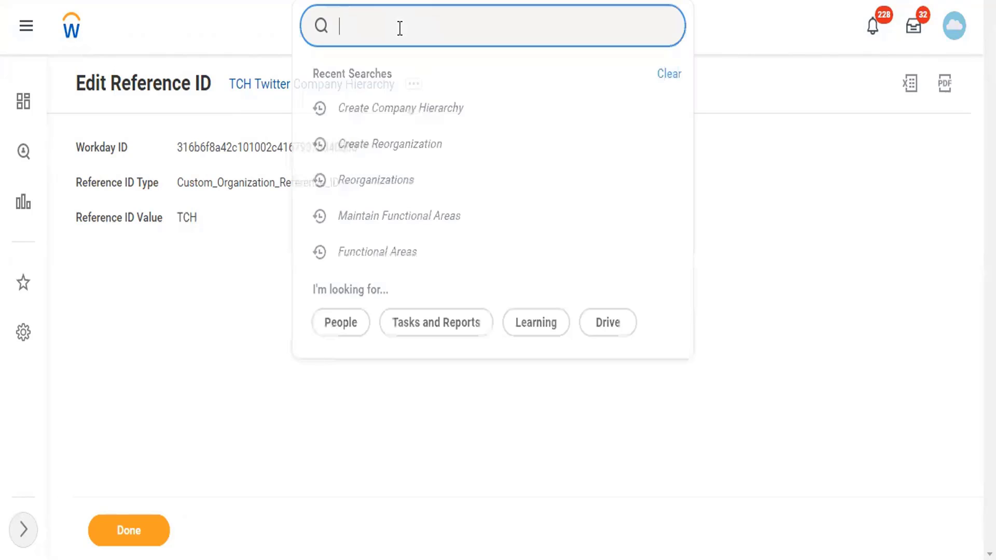
text(tch)
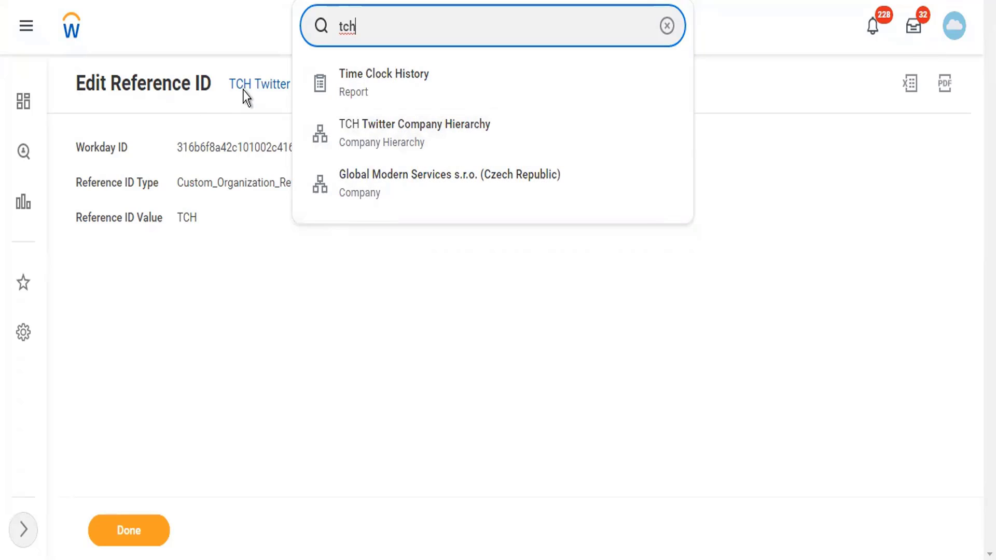
click(208, 246)
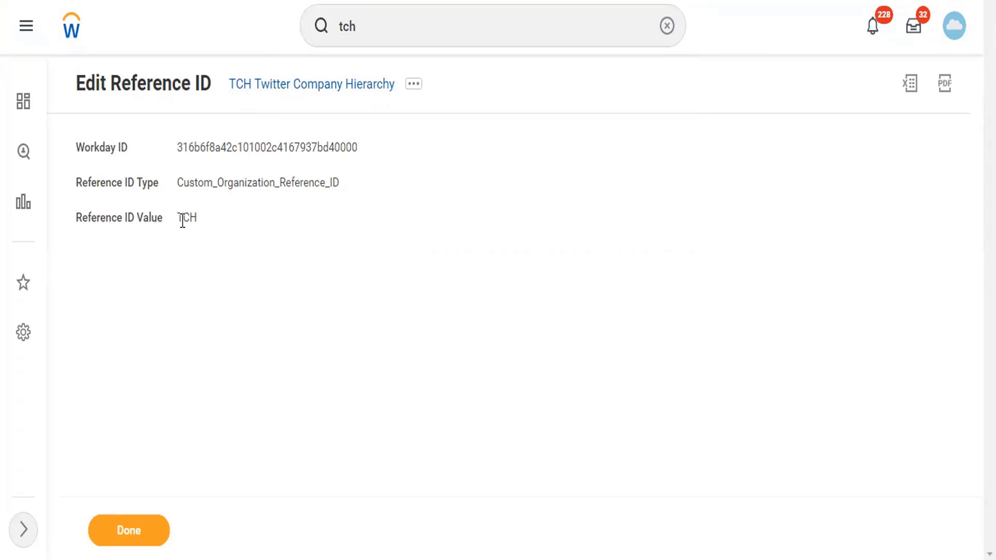
mouse_move(183, 221)
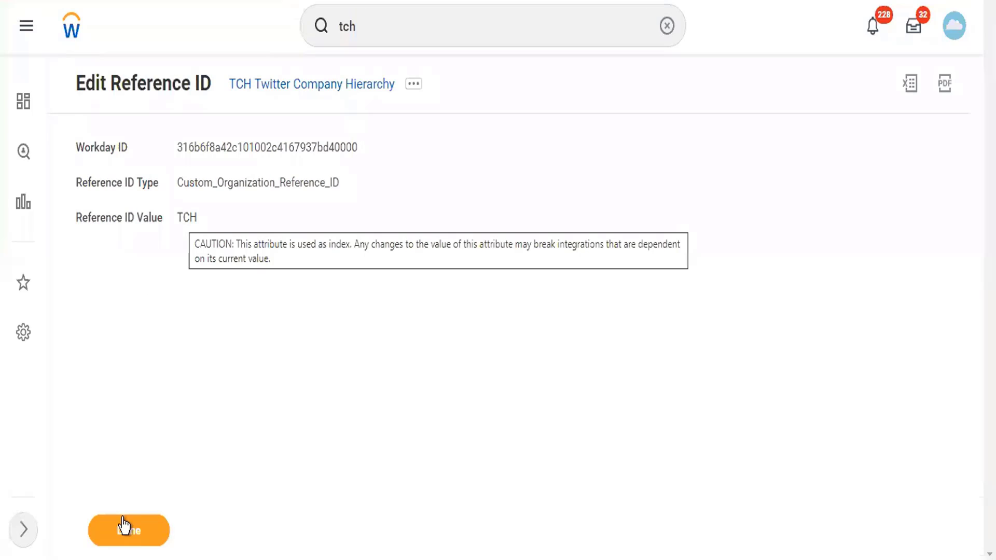
click(124, 526)
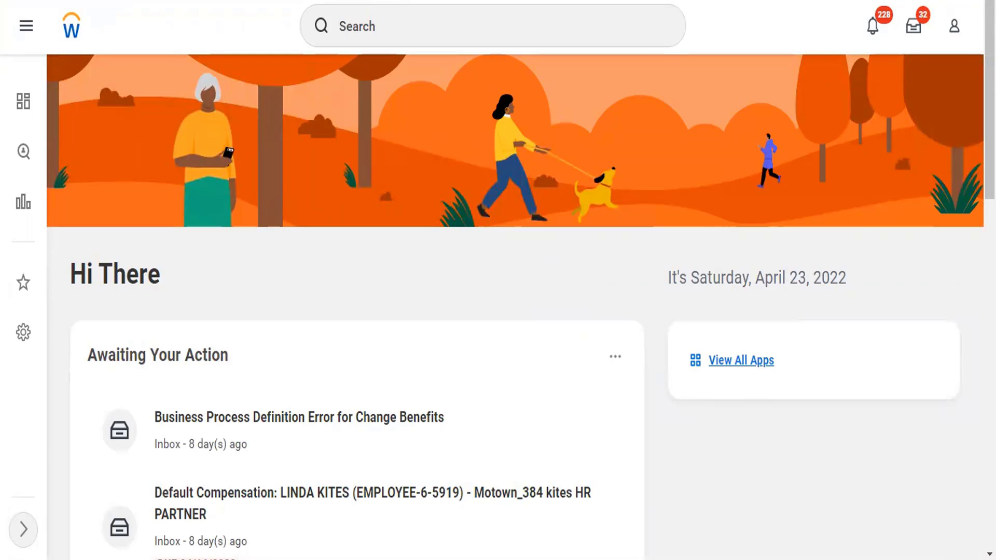
Search for 'Create Company' and launch the Create Company task
click(389, 16)
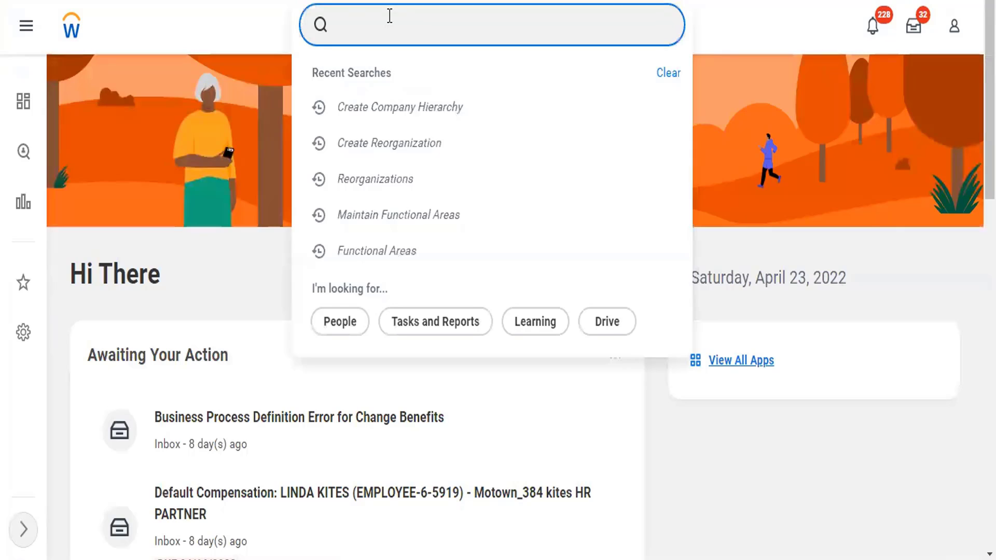
text(Cr cpmpany)
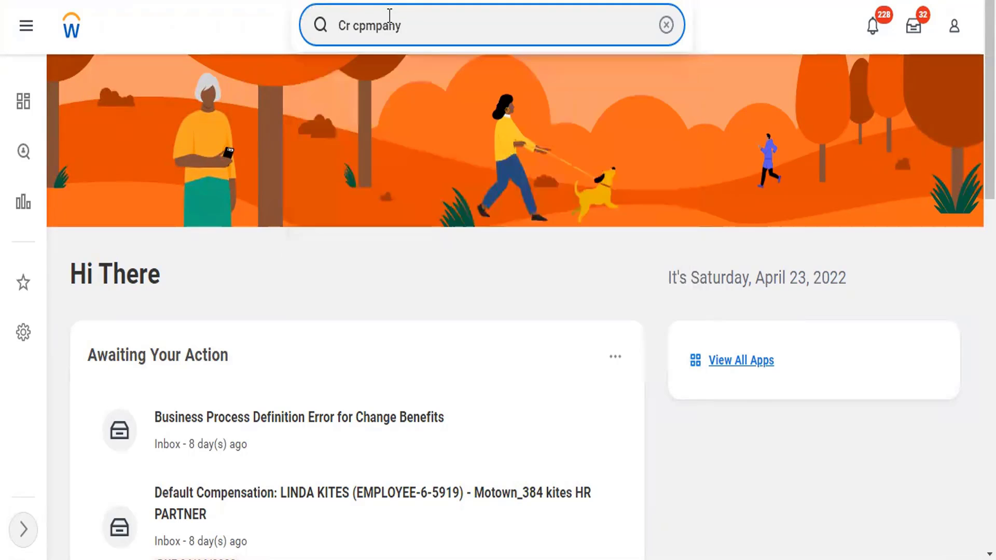
drag(426, 14, 325, 28)
text(Create Co)
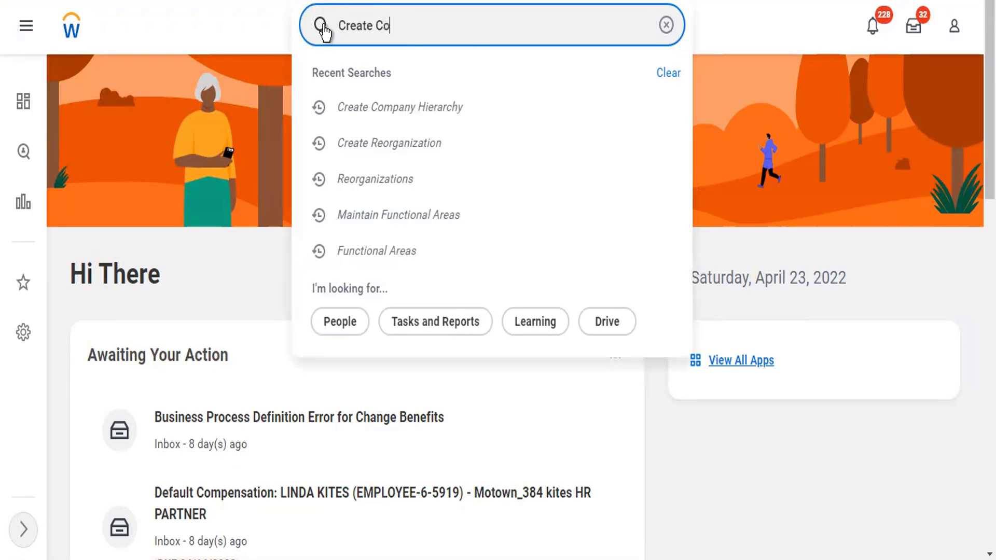
text(mpany)
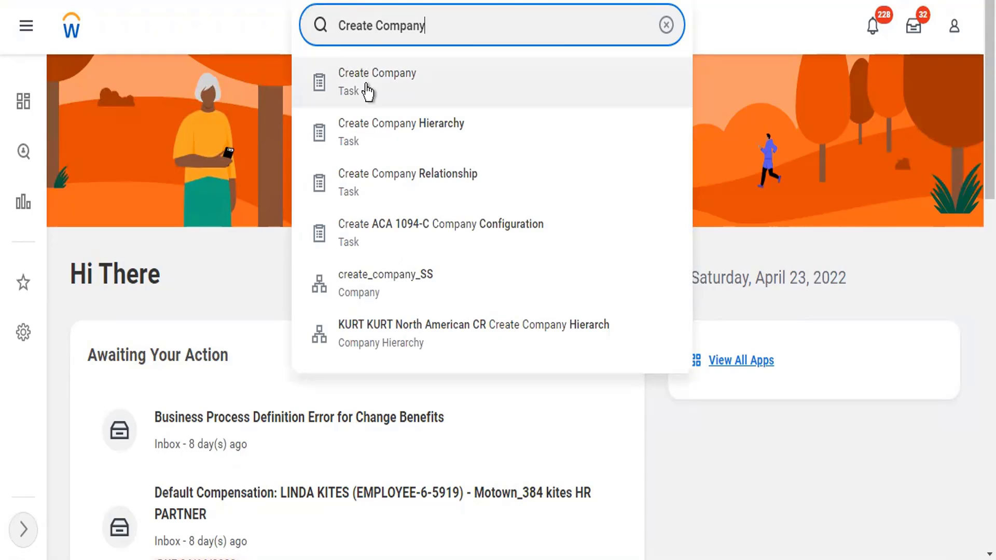
click(395, 108)
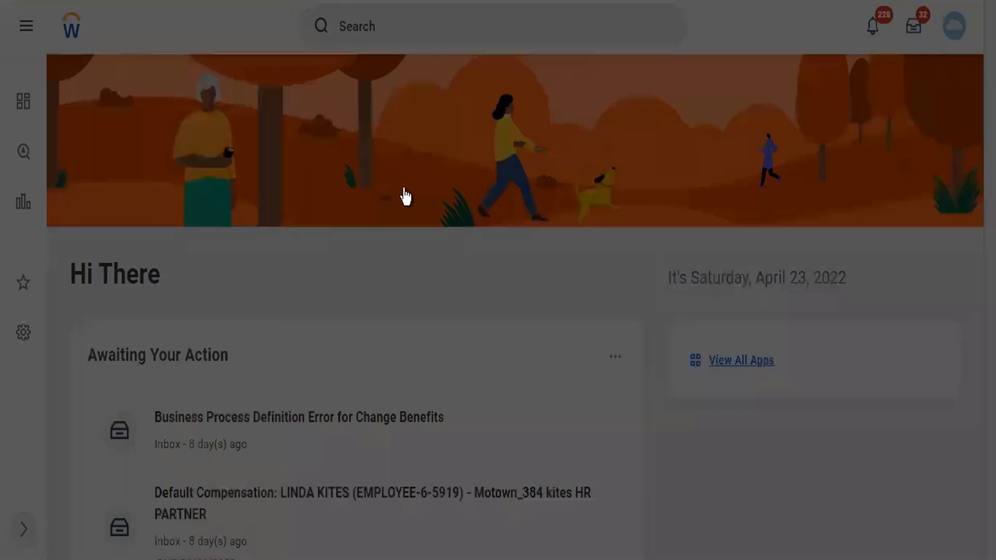
Select Twitter Reorg (01/01/1900) as the new company's reorganization and continue
click(405, 187)
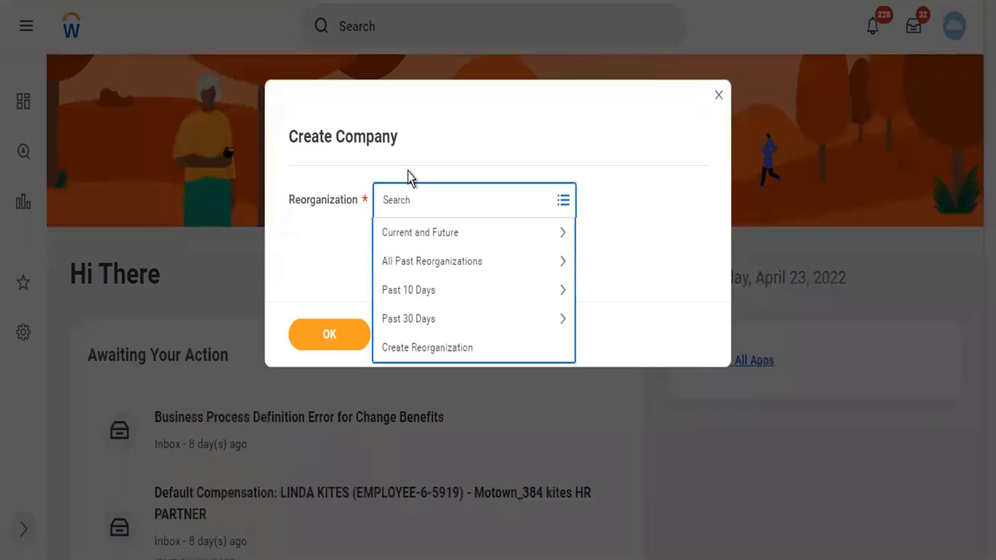
text(twitter)
key(Return)
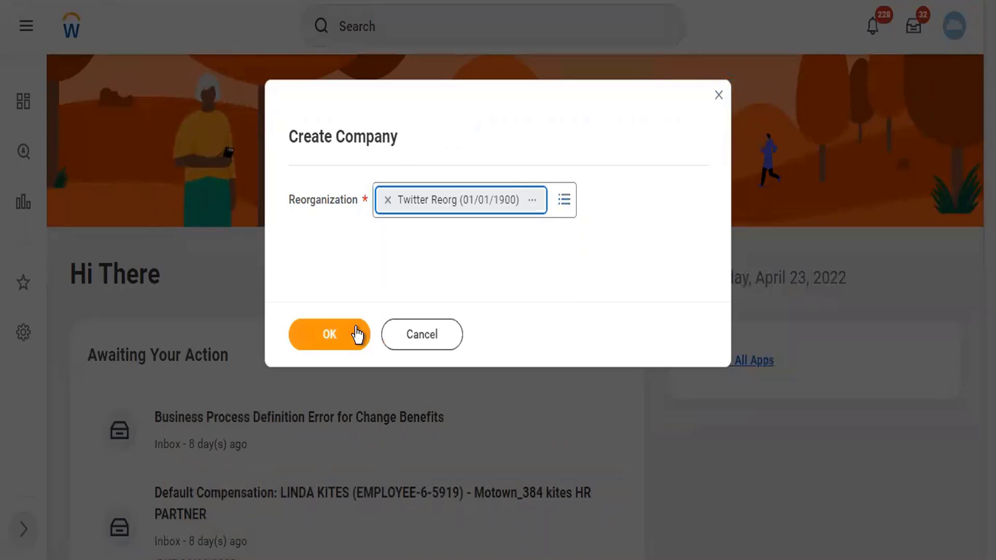
click(357, 335)
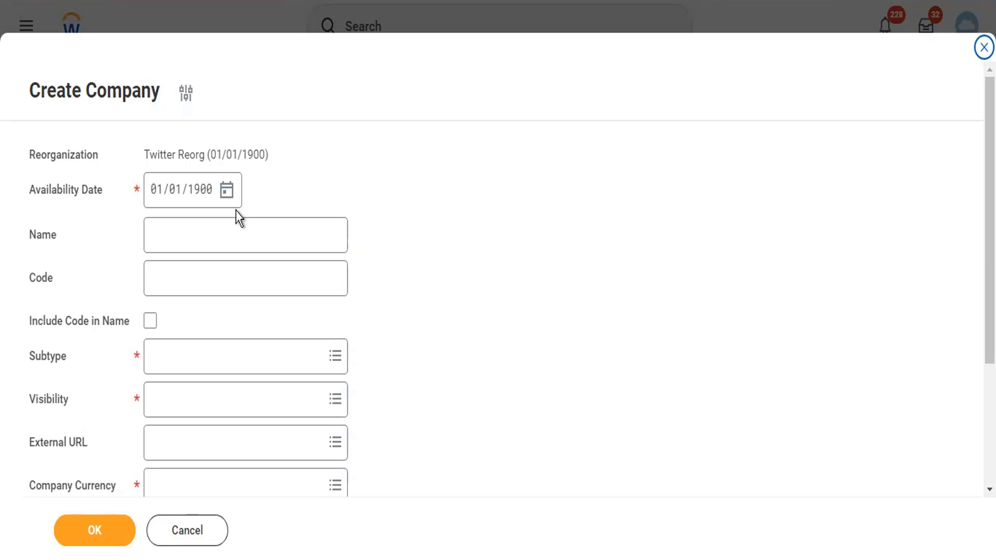
Enter company name Twitter Inc and code TC102, with Include Code in Name checked
click(236, 229)
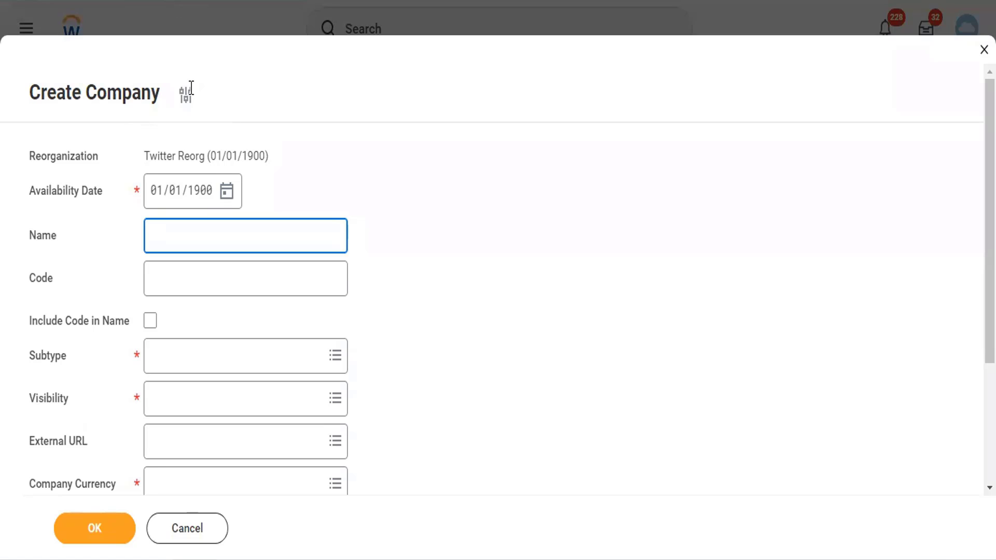
text(Twitter  Inc)
click(196, 281)
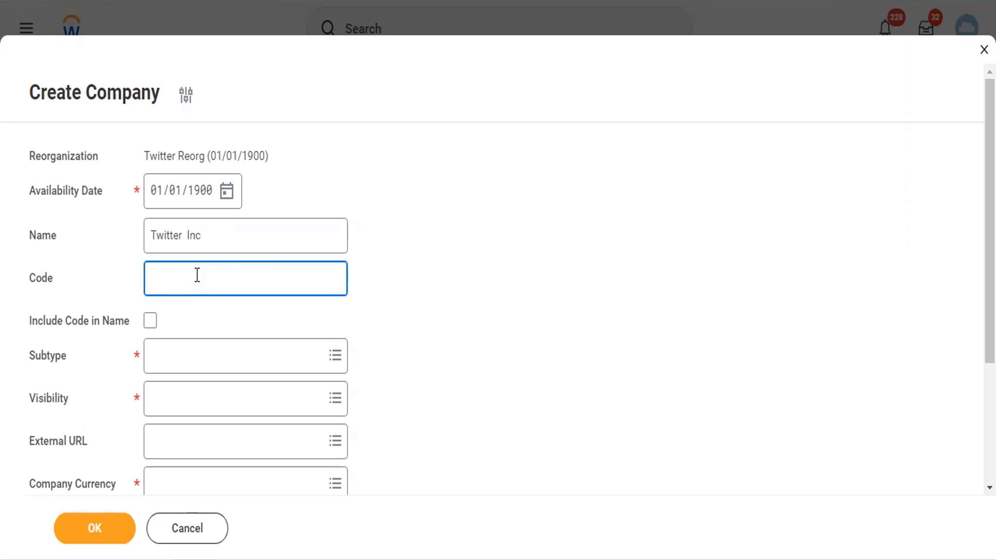
text(TC102)
key(Tab)
key(space)
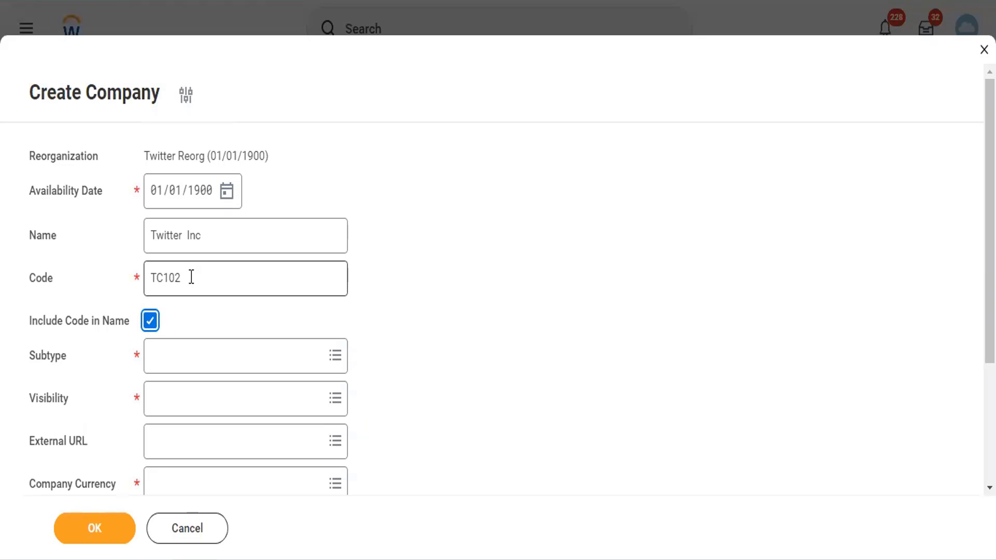
Set subtype Company, visibility Everyone and currency USD, dismissing the RoboForm prompt
click(173, 356)
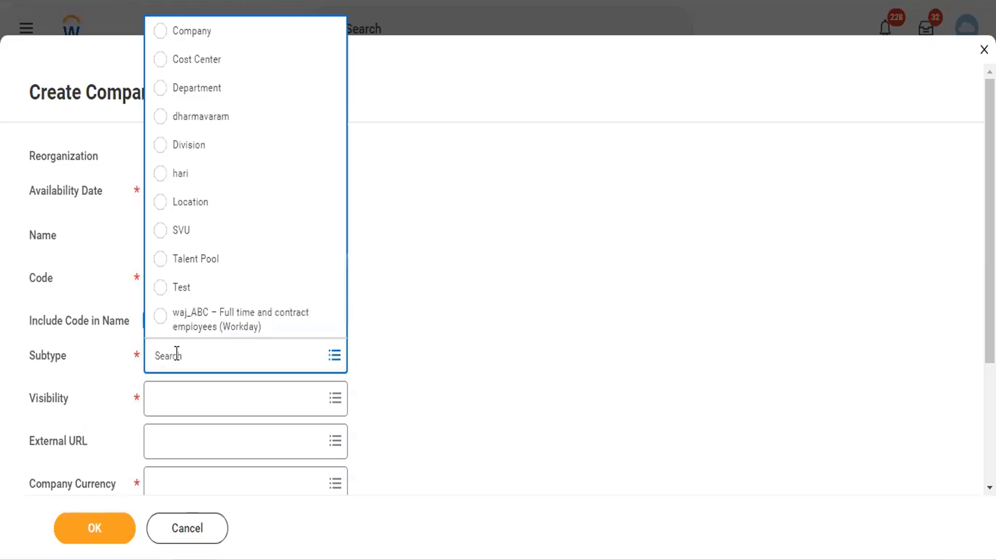
click(201, 42)
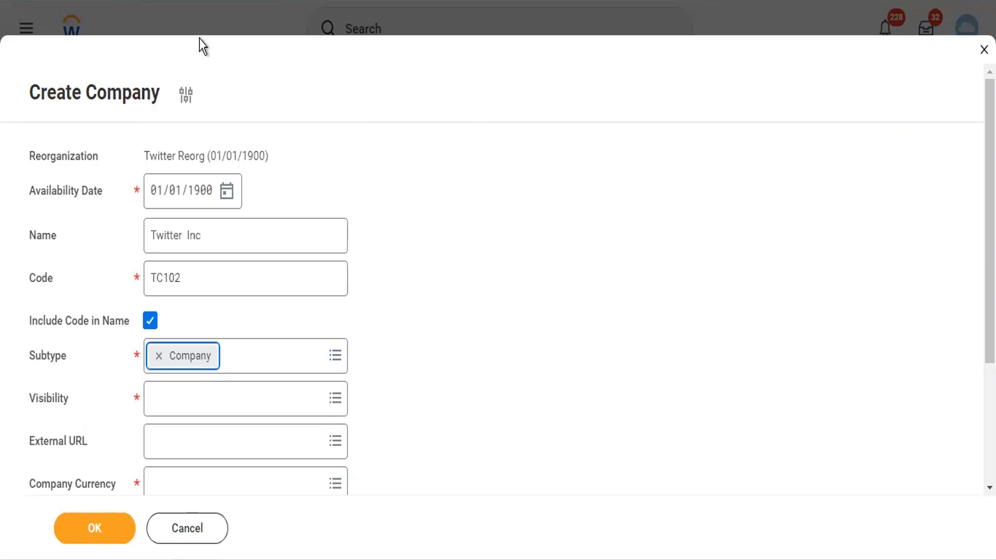
click(202, 411)
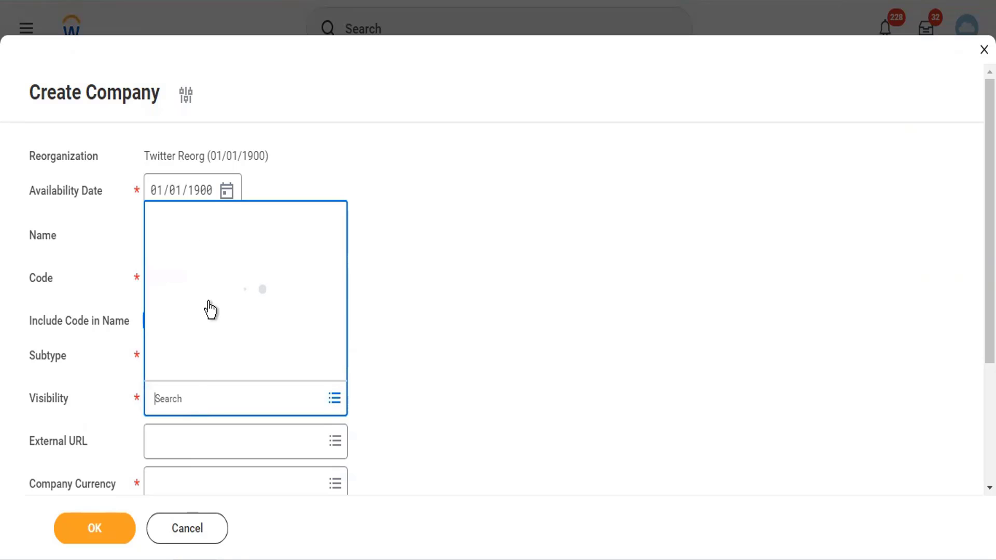
click(210, 284)
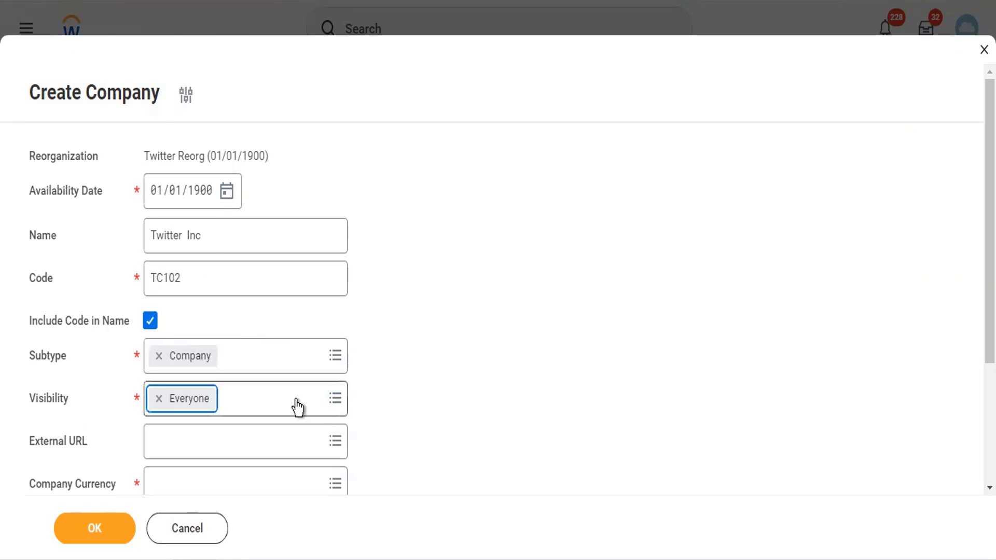
scroll(259, 405, down, 3)
click(208, 317)
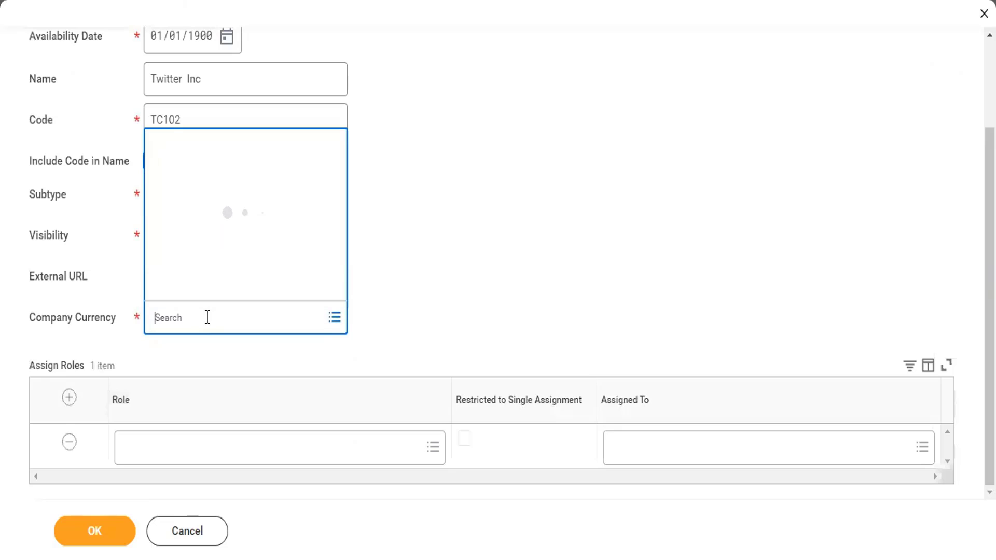
text(USD)
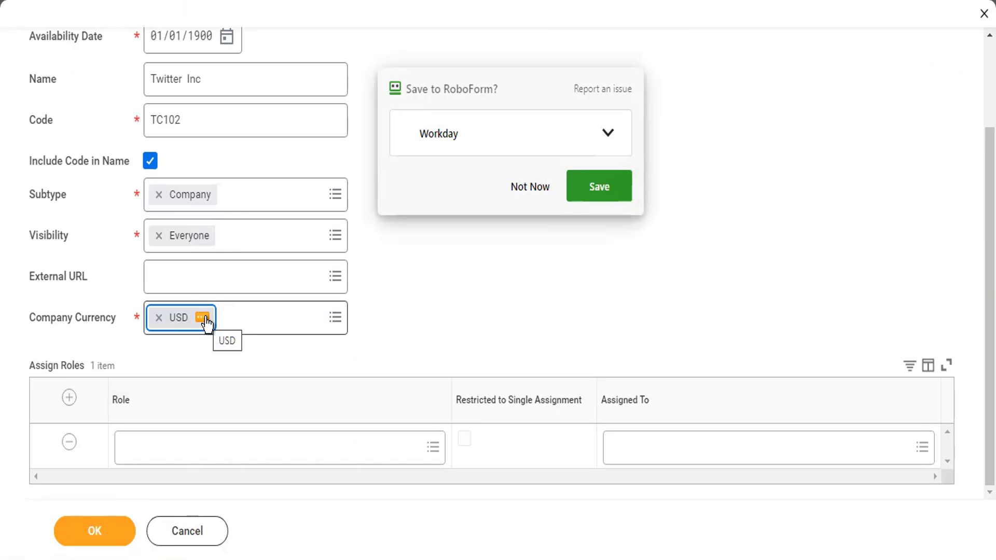
click(536, 188)
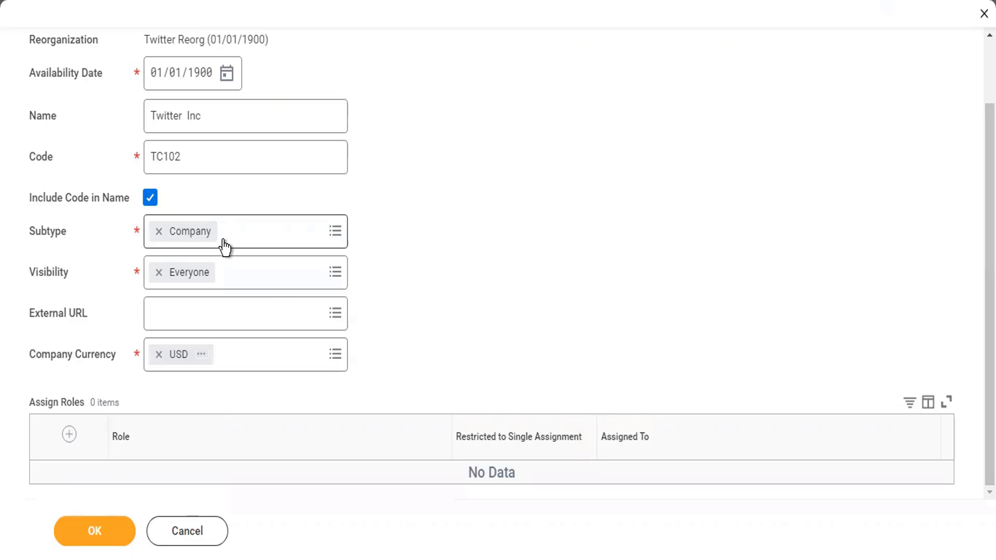
Go back to the company Code field and select the TC102 value to check it
mouse_move(200, 244)
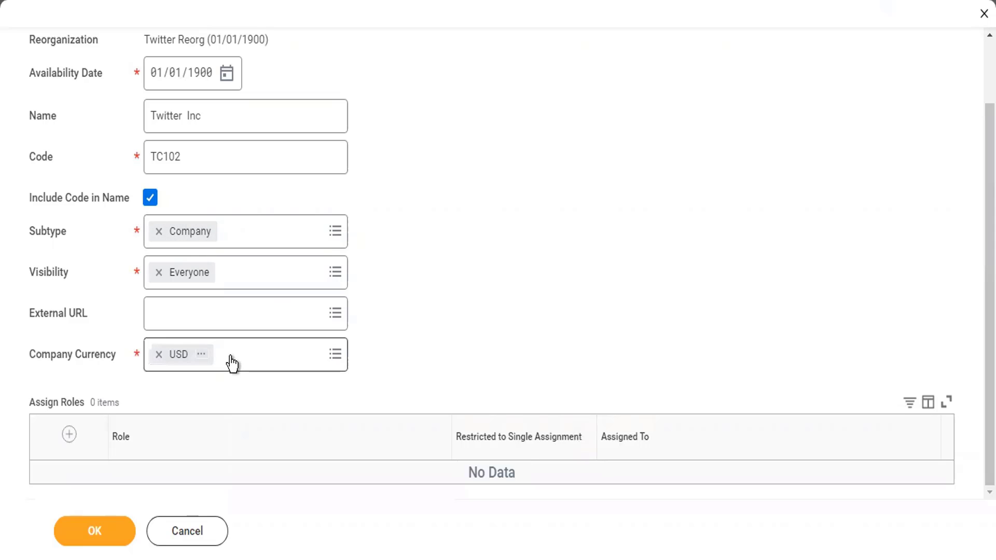
click(210, 160)
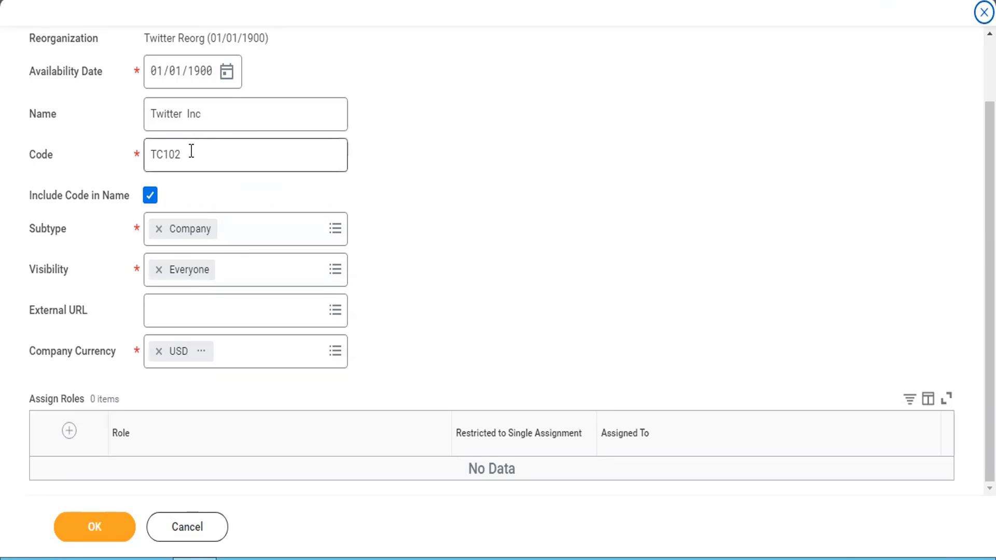
drag(192, 151, 139, 158)
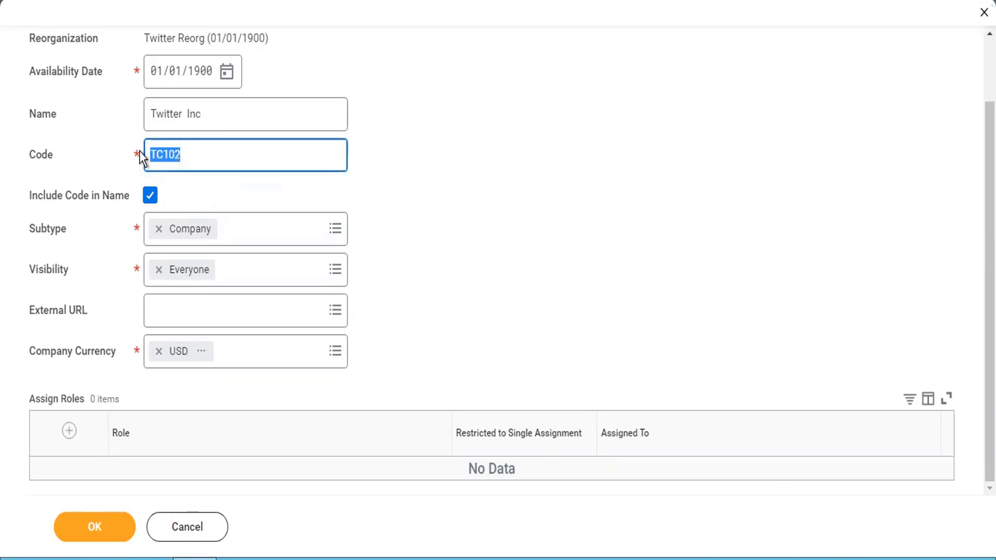
Save the TC102 Twitter Inc company and open Edit Reference ID, showing COMPANY-6-2454
click(96, 527)
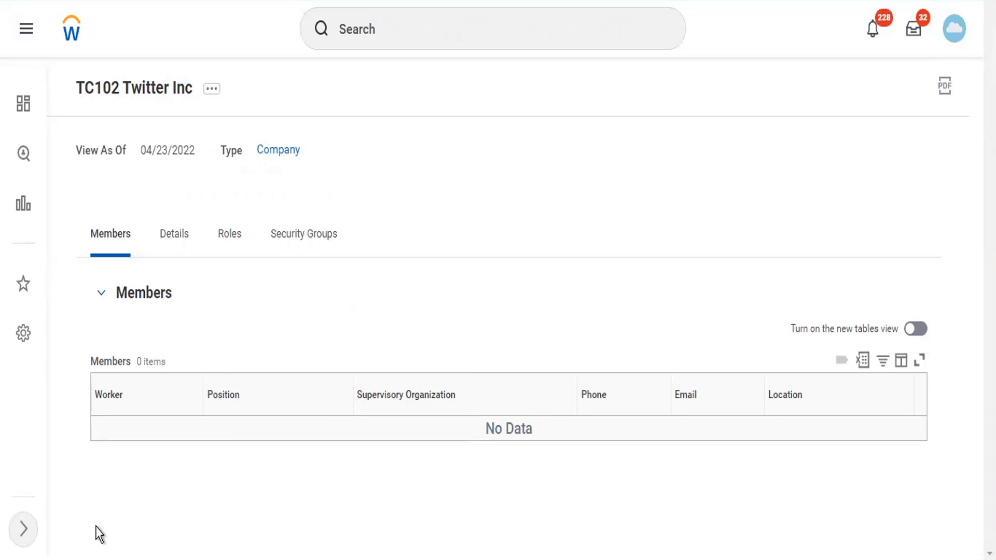
click(213, 90)
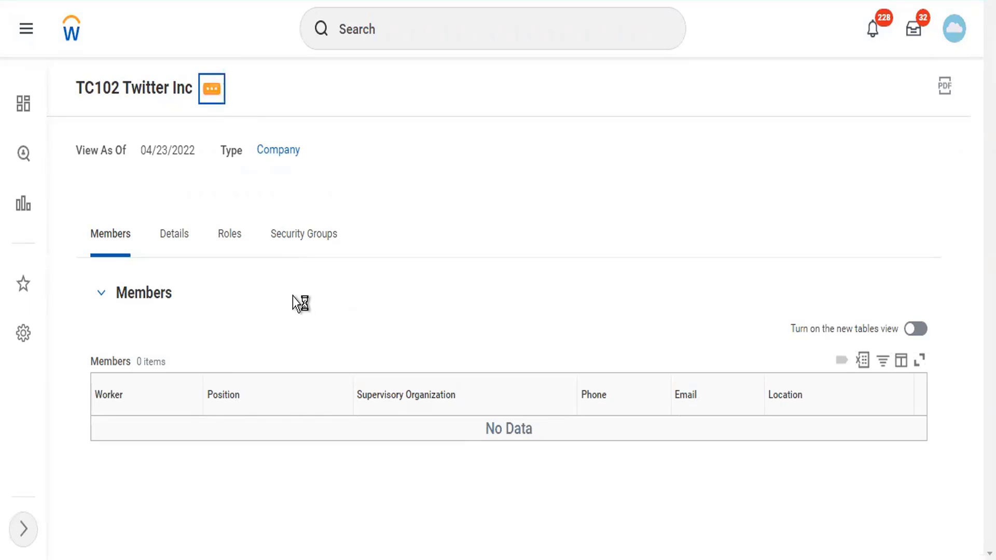
mouse_move(294, 304)
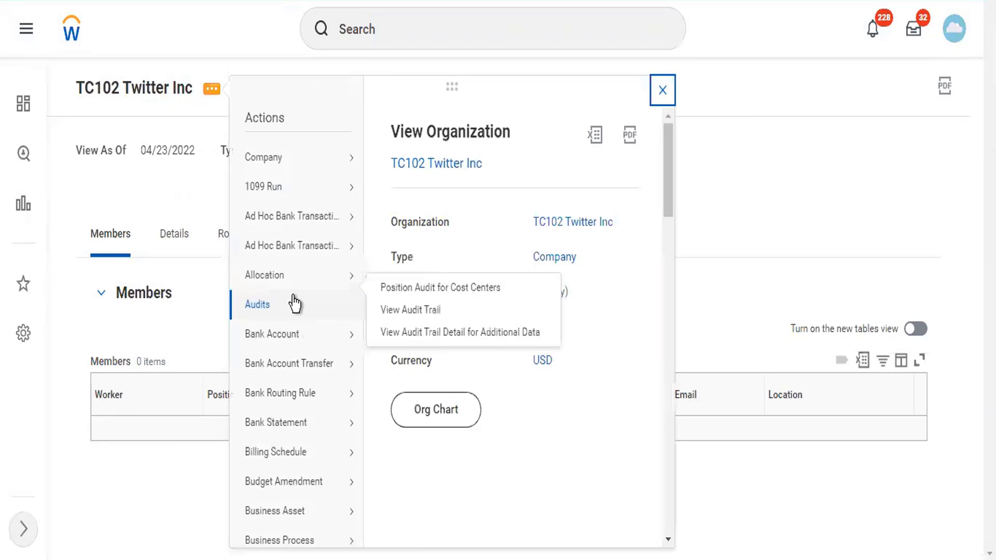
scroll(311, 389, down, 10)
mouse_move(343, 443)
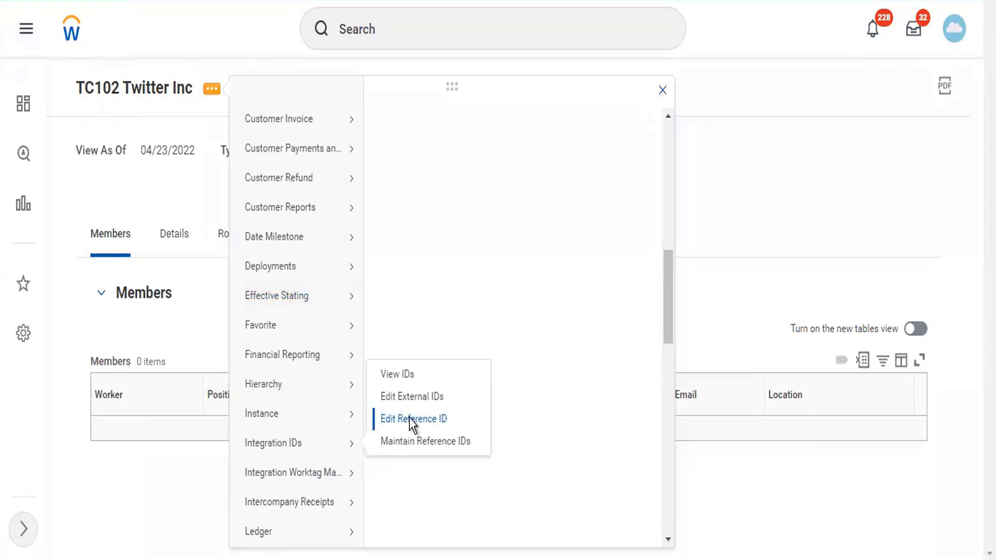
click(410, 419)
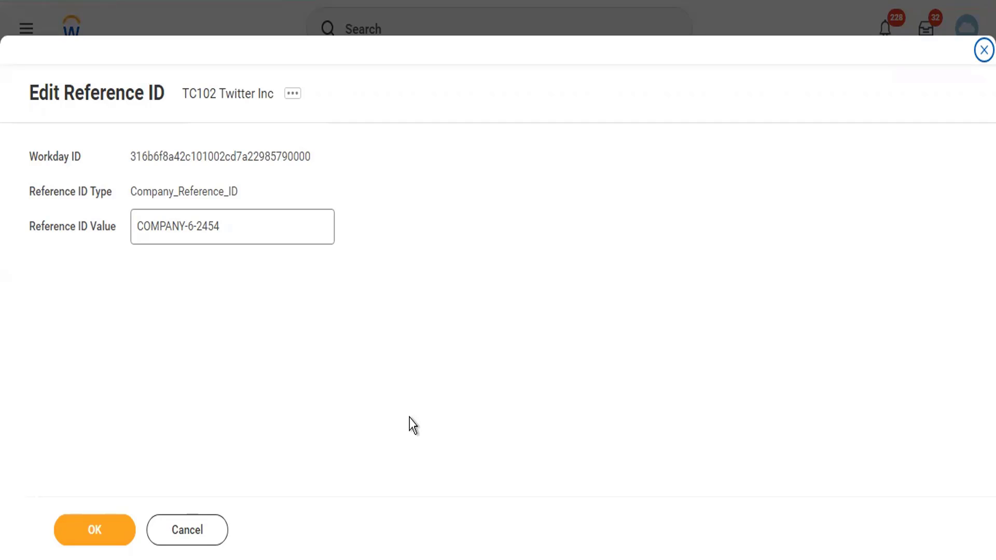
Replace the reference ID value COMPANY-6-2454 with TC102 and save it
click(238, 217)
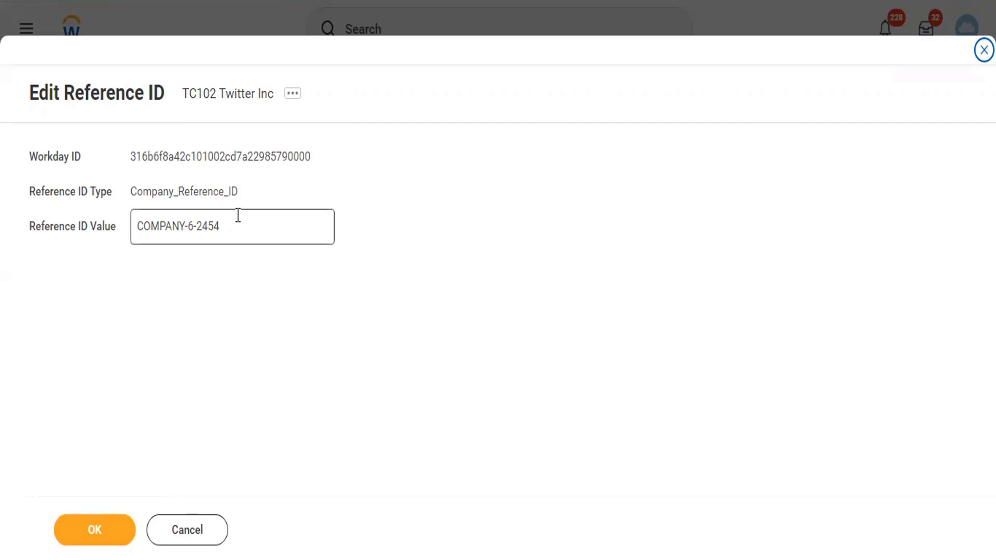
drag(173, 219, 136, 216)
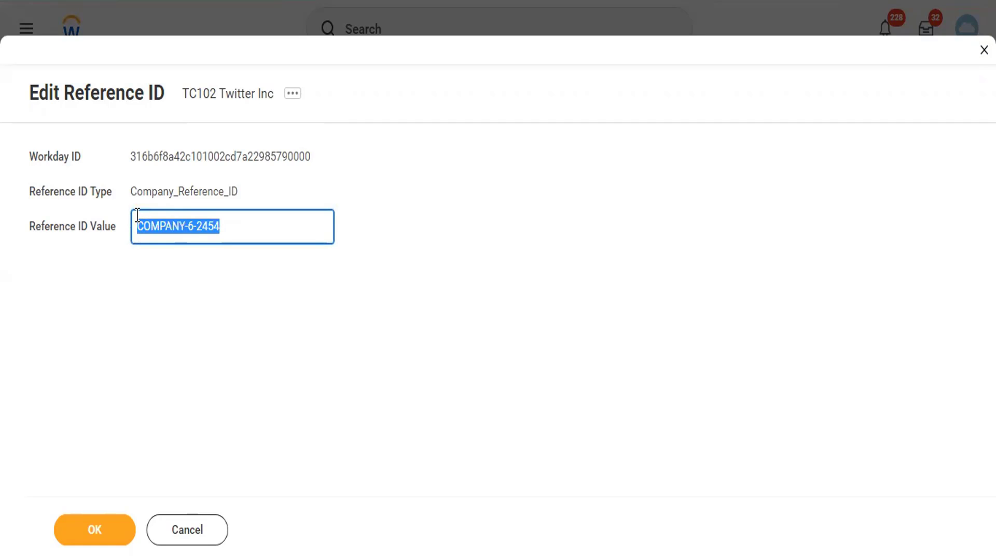
text(TC102)
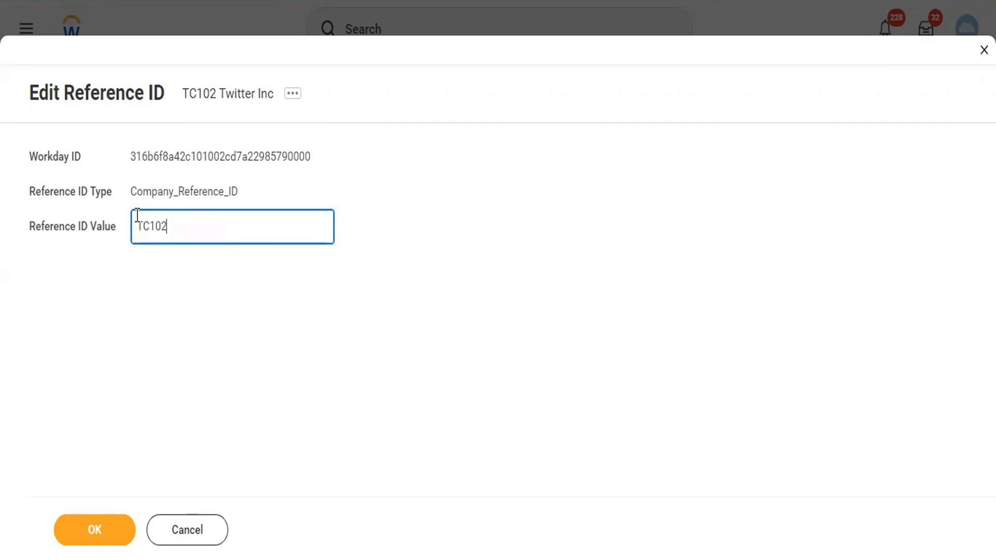
click(101, 530)
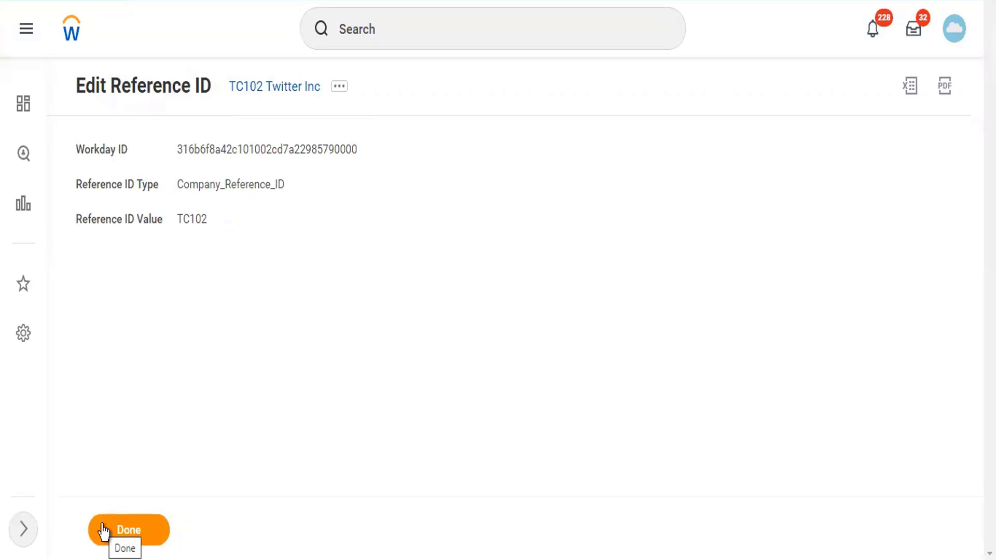
Finish the reference ID change and search the home page for TC102
click(104, 530)
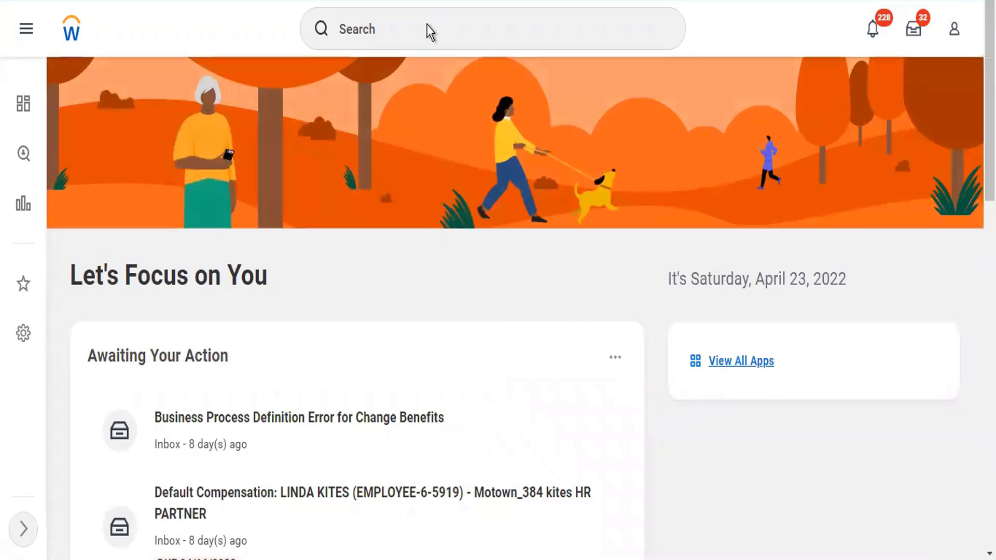
click(429, 29)
text(TC102)
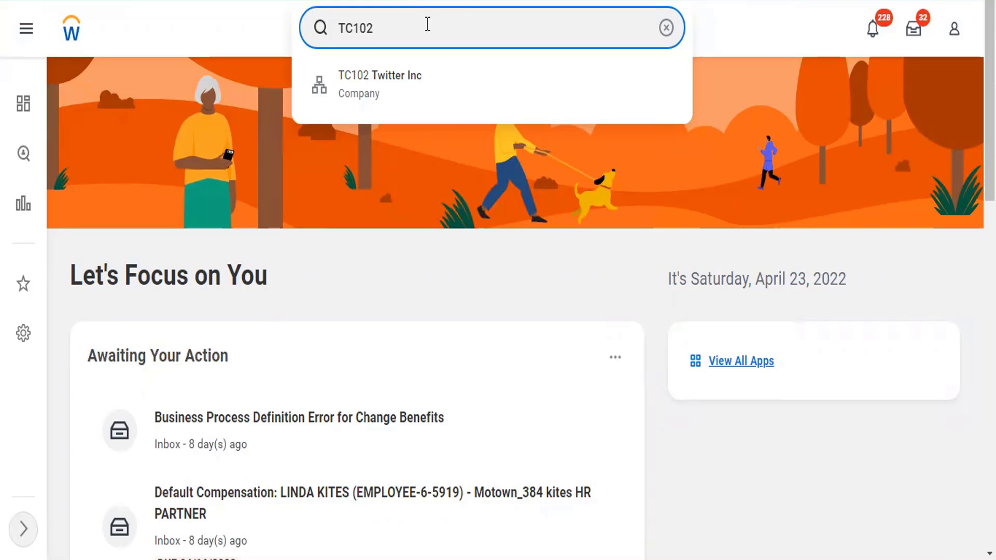
Change the search text to 'reor', then clear it and search 'tch'
double_click(335, 26)
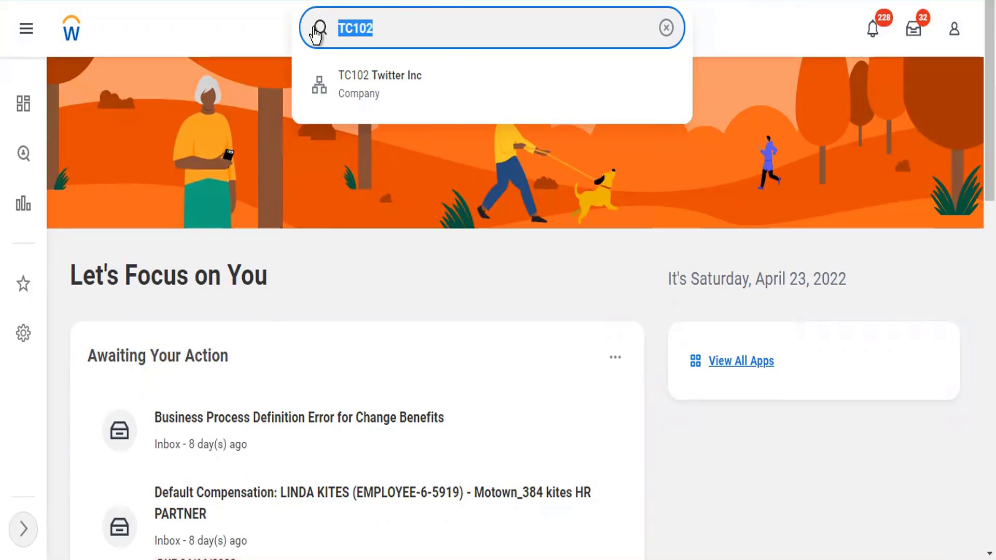
text(reor)
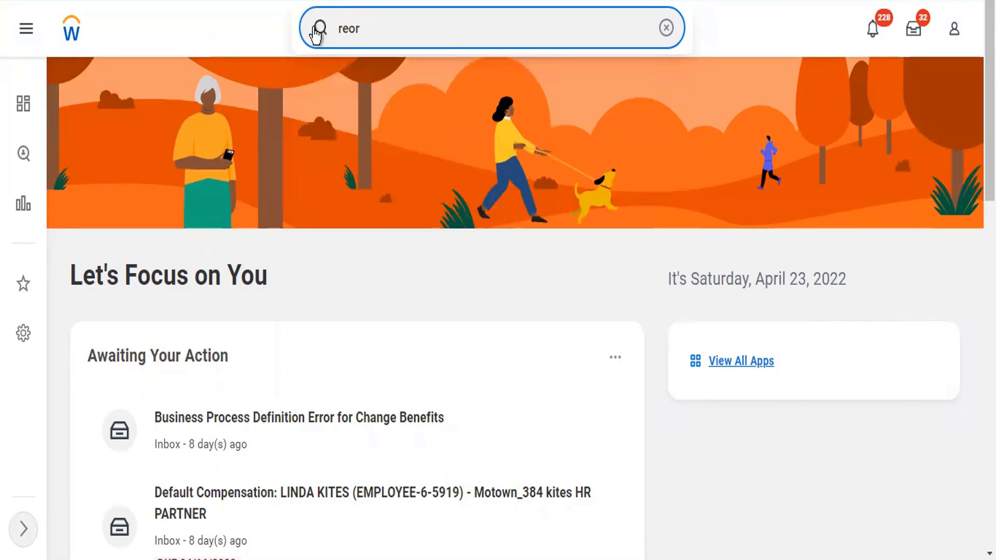
key(BackSpace)
key(BackSpace)
key(BackSpace)
key(BackSpace)
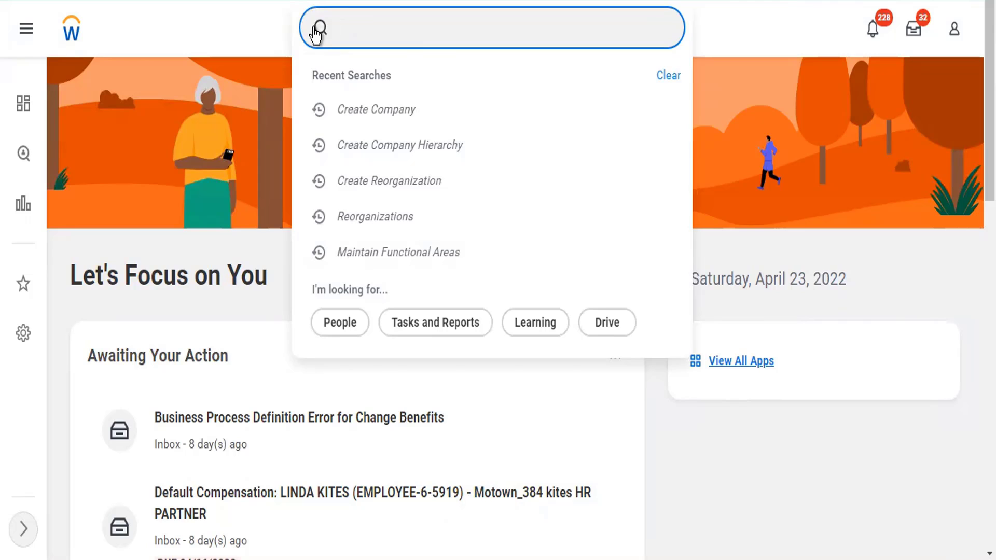
text(tch)
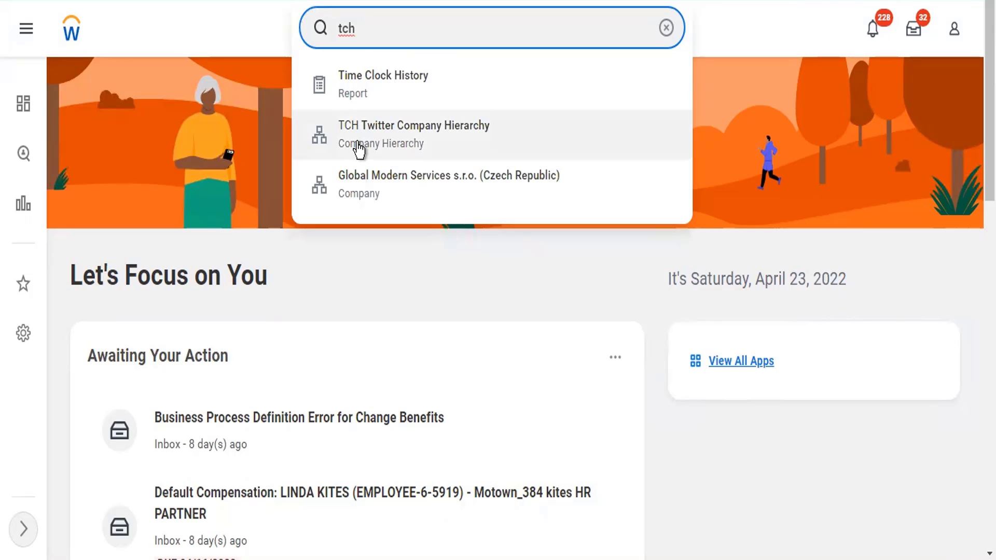
Open TCH Twitter Company Hierarchy from the results and show its Reorganization actions
click(359, 150)
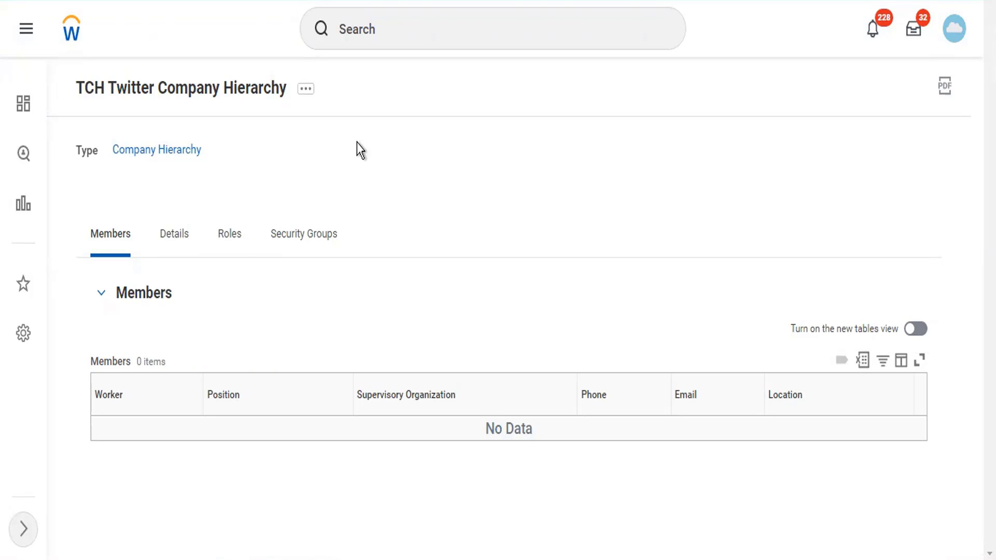
click(305, 90)
scroll(408, 363, down, 10)
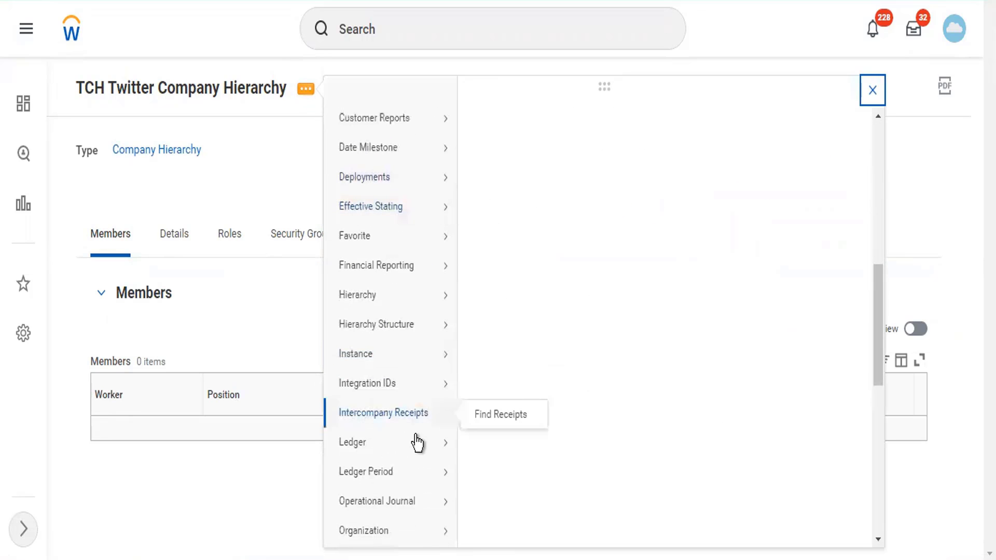
scroll(418, 442, down, 3)
scroll(420, 488, down, 3)
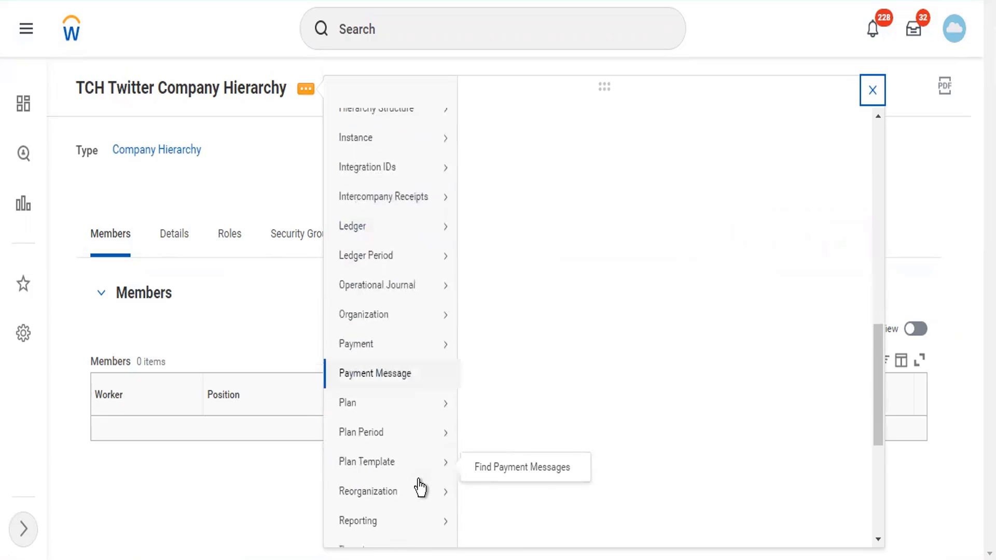
scroll(422, 490, down, 2)
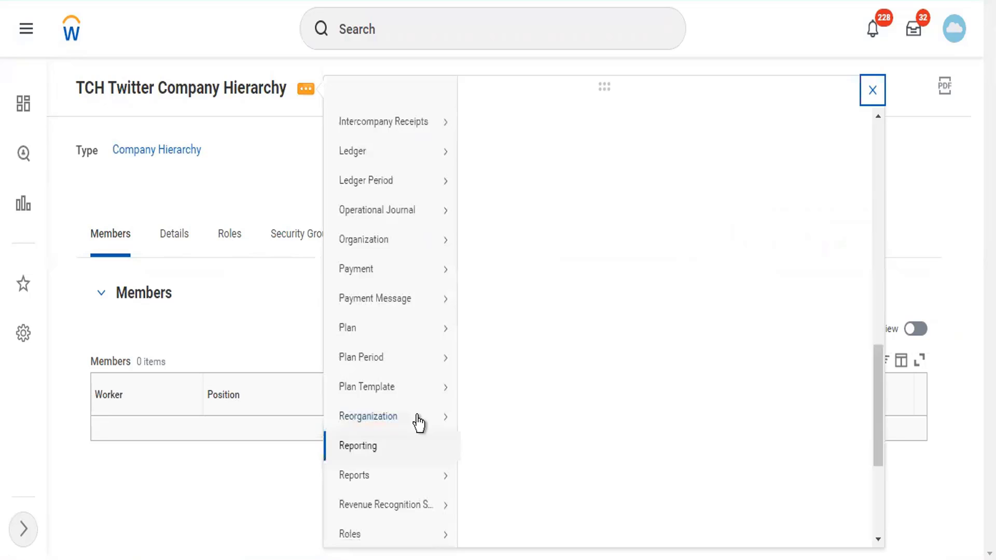
mouse_move(427, 407)
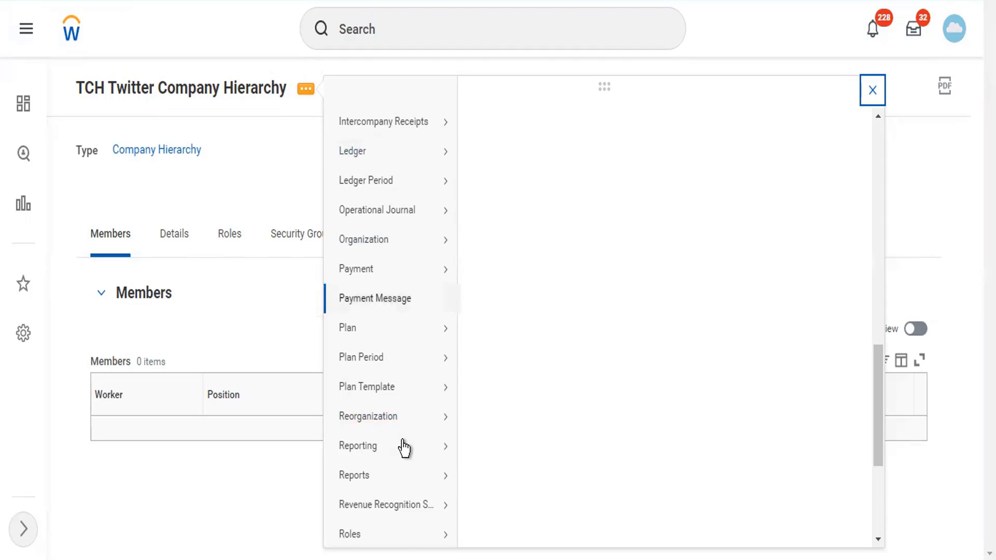
scroll(404, 446, down, 3)
Start Assign Included Organizations for the hierarchy using the Twitter Reorg reorganization
mouse_move(404, 449)
mouse_move(404, 285)
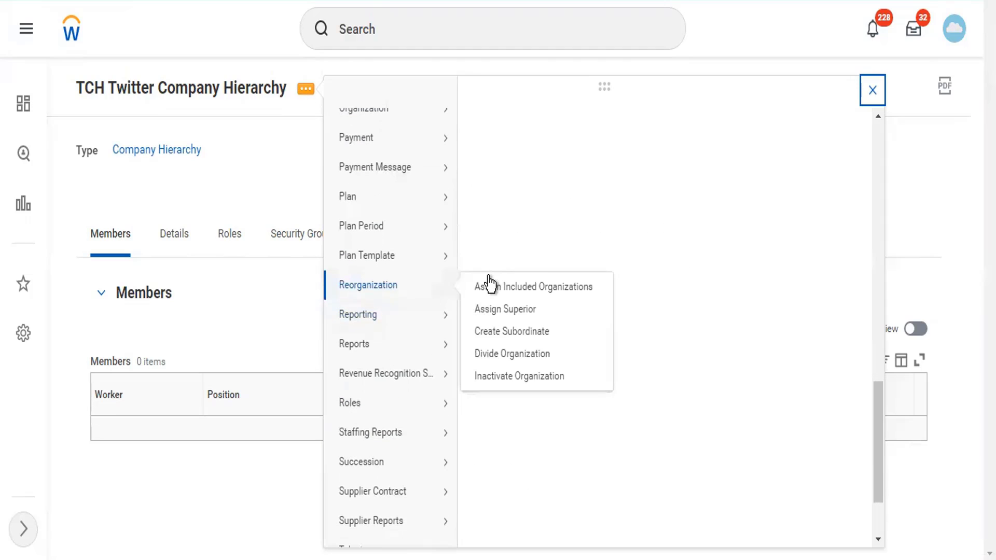
click(495, 287)
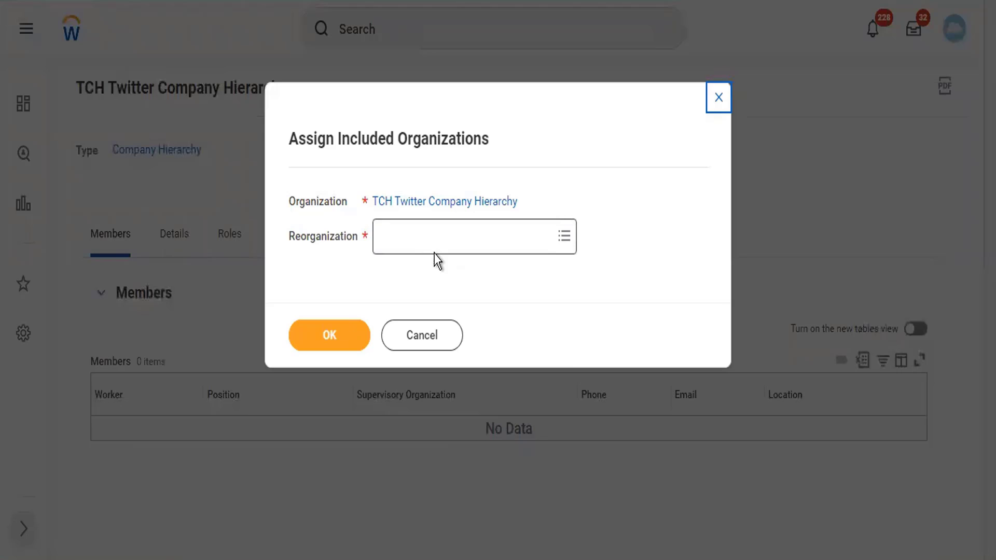
click(434, 253)
text(twi)
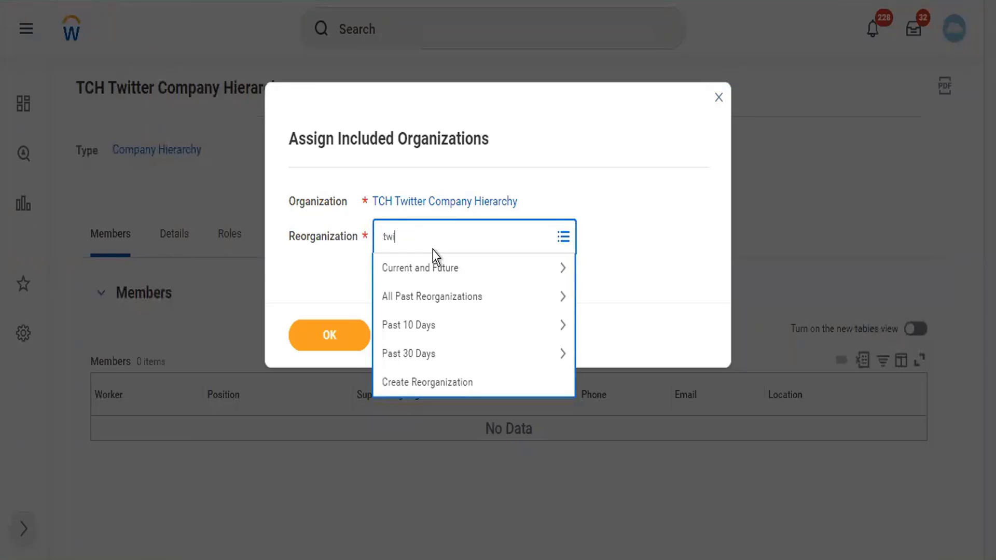
text(tter)
key(Return)
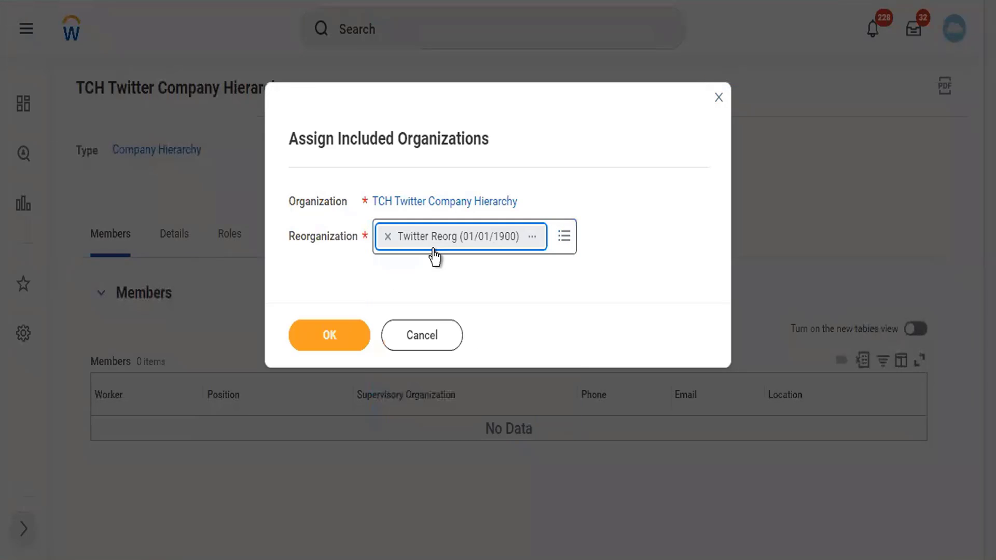
click(344, 326)
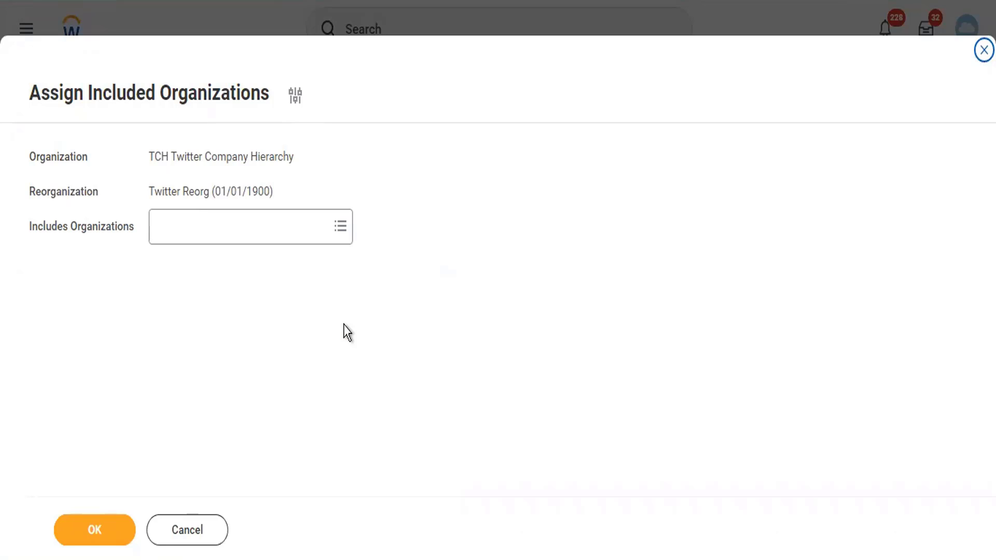
Add TC102 Twitter Inc as an included organization and submit
click(234, 227)
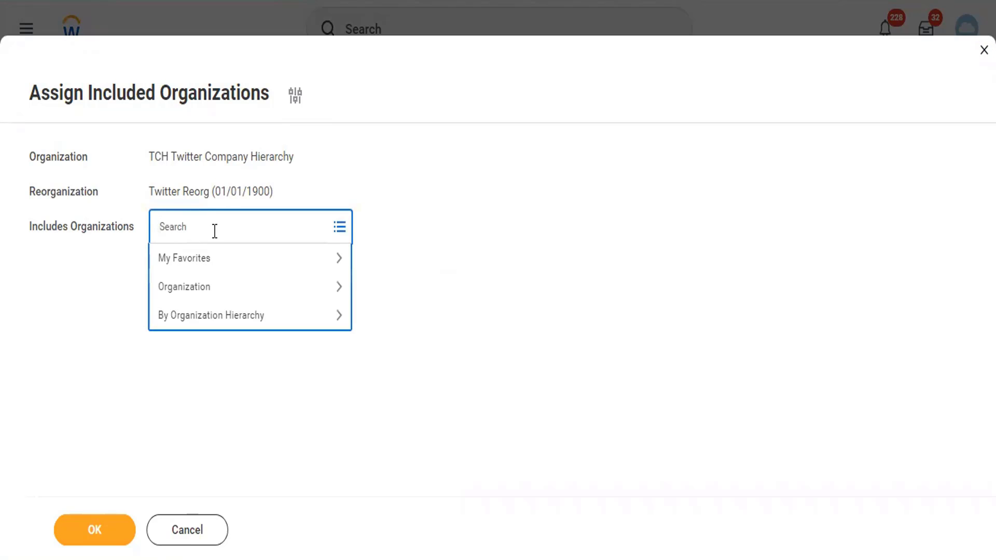
text(tc102)
key(Return)
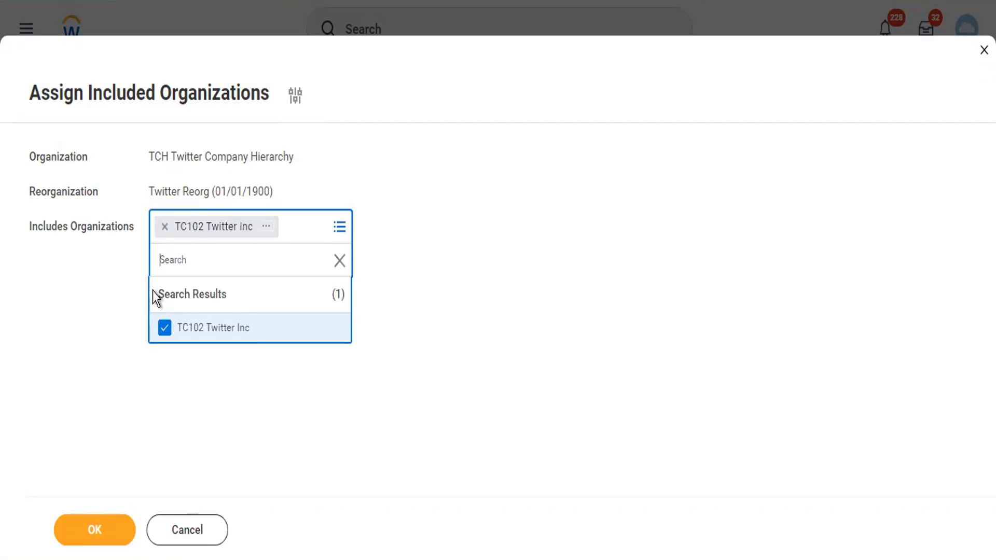
click(83, 340)
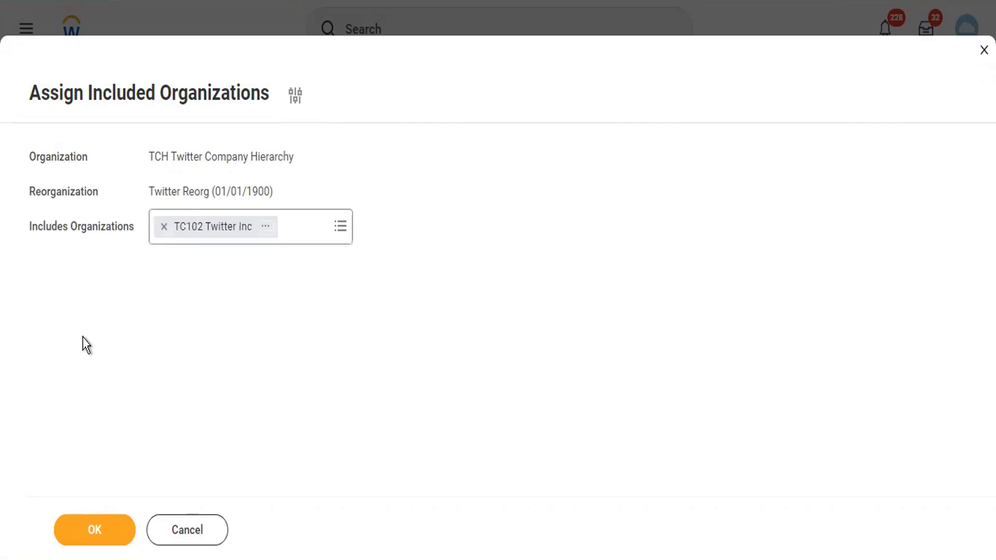
click(69, 528)
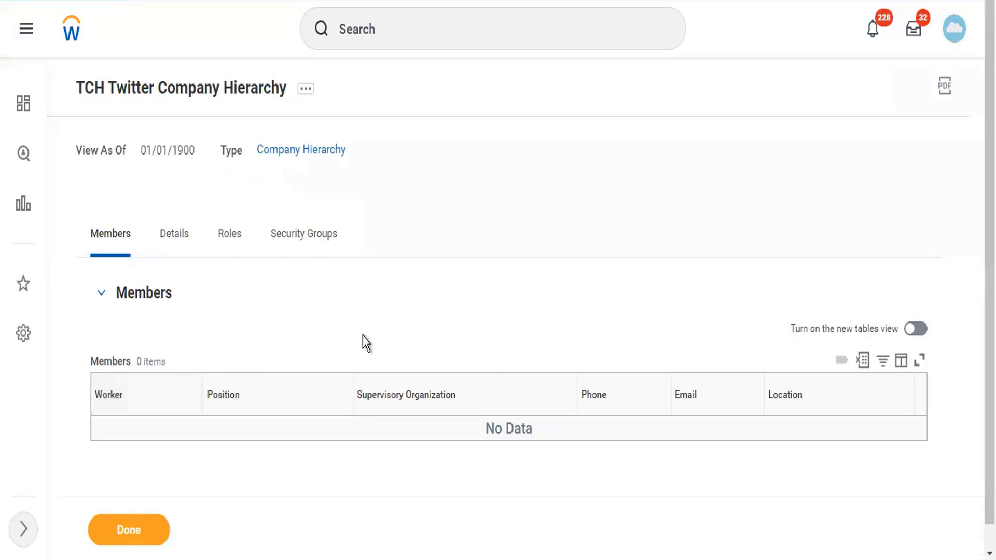
click(167, 241)
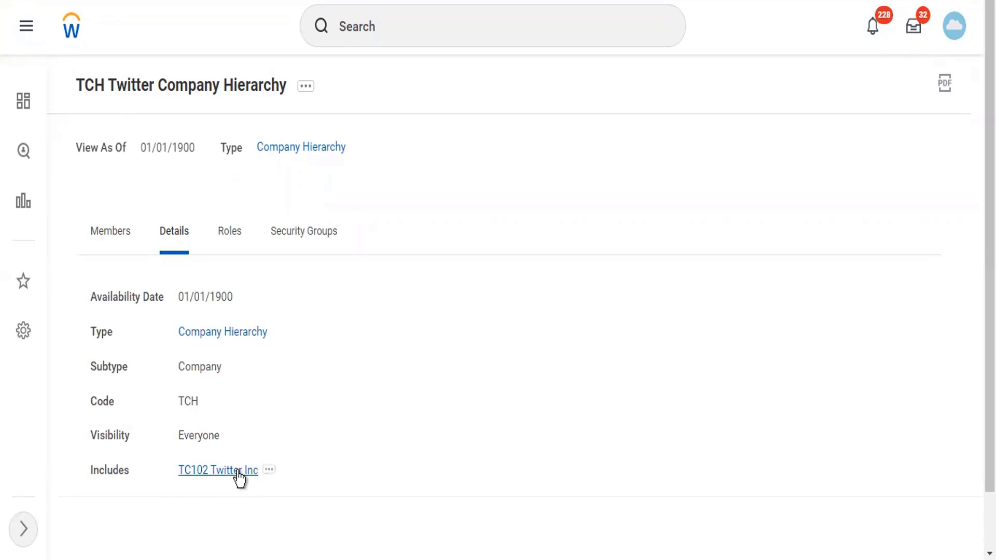
click(313, 99)
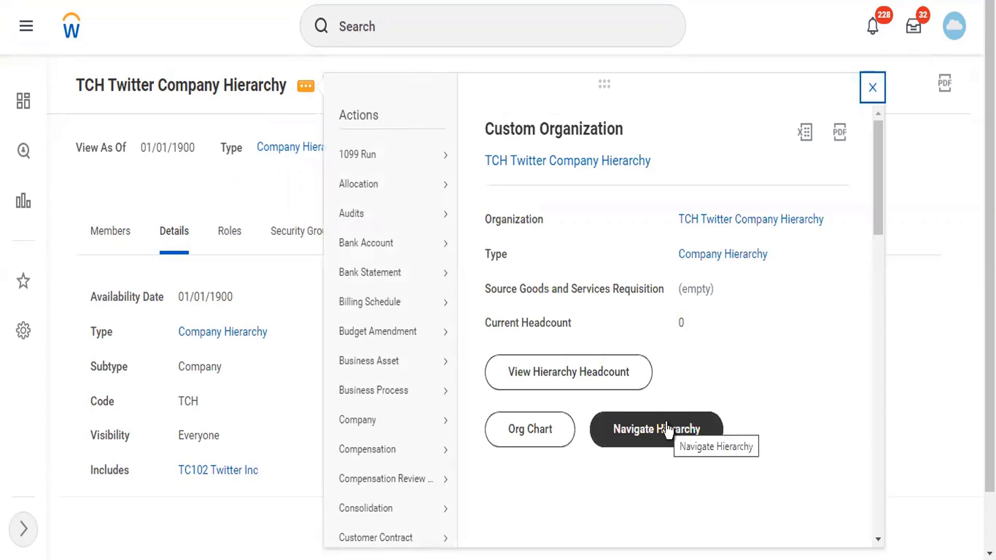
click(668, 430)
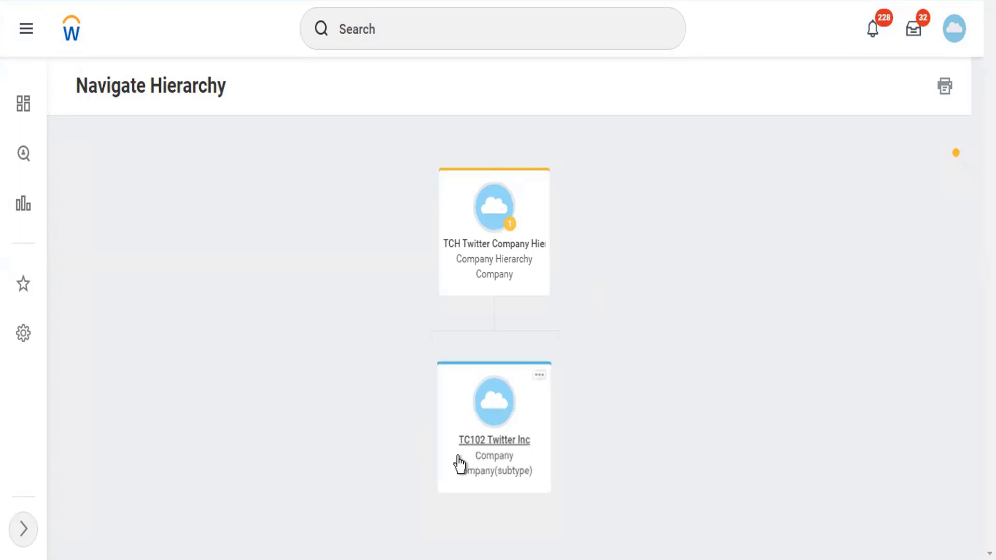
click(489, 250)
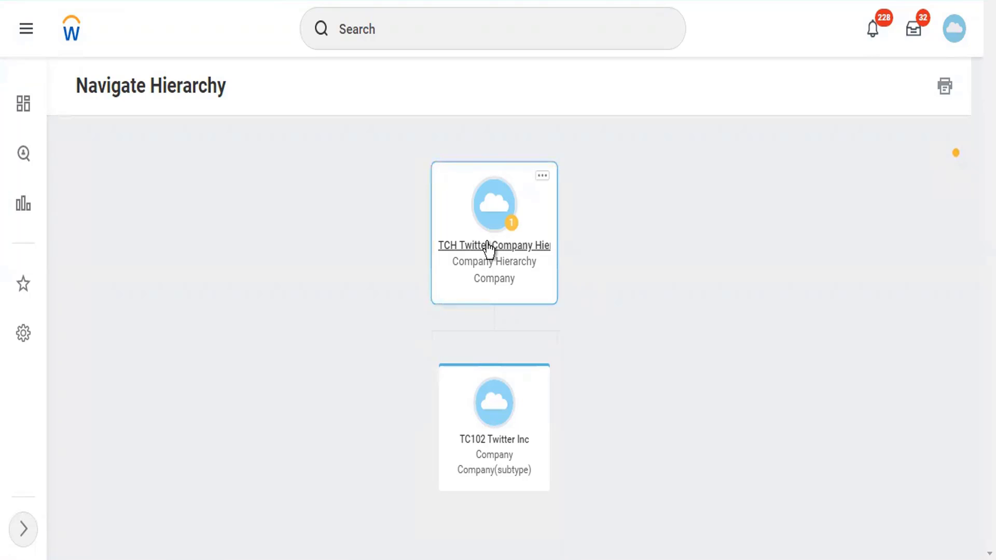
click(487, 242)
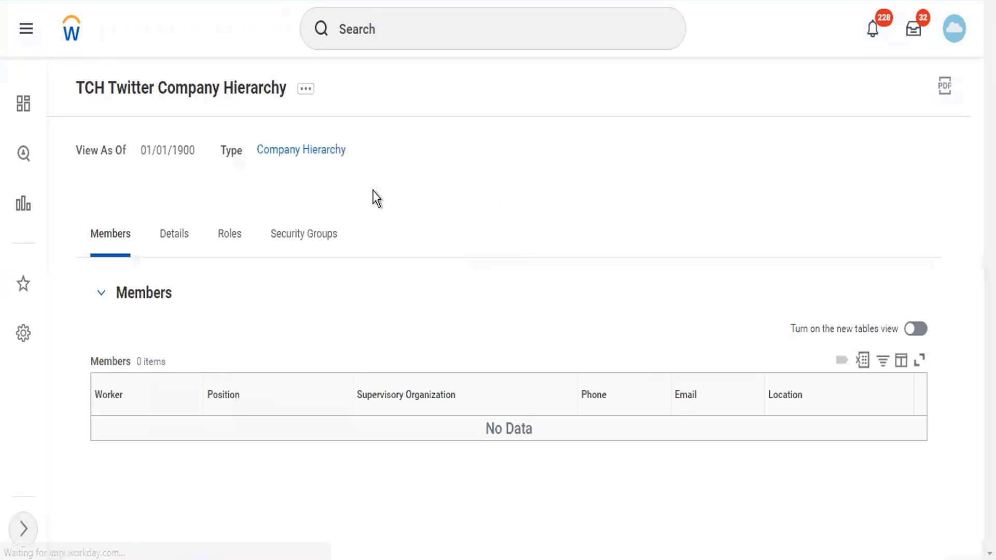
Begin assigning included organizations to TCH again, choosing the Twitter Reorg reorganization
click(306, 92)
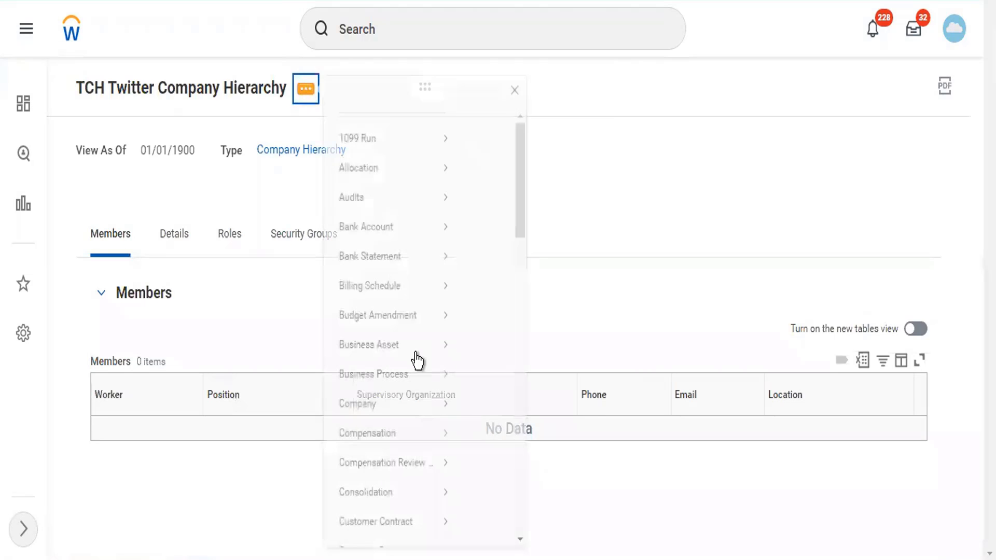
mouse_move(422, 397)
scroll(422, 397, down, 10)
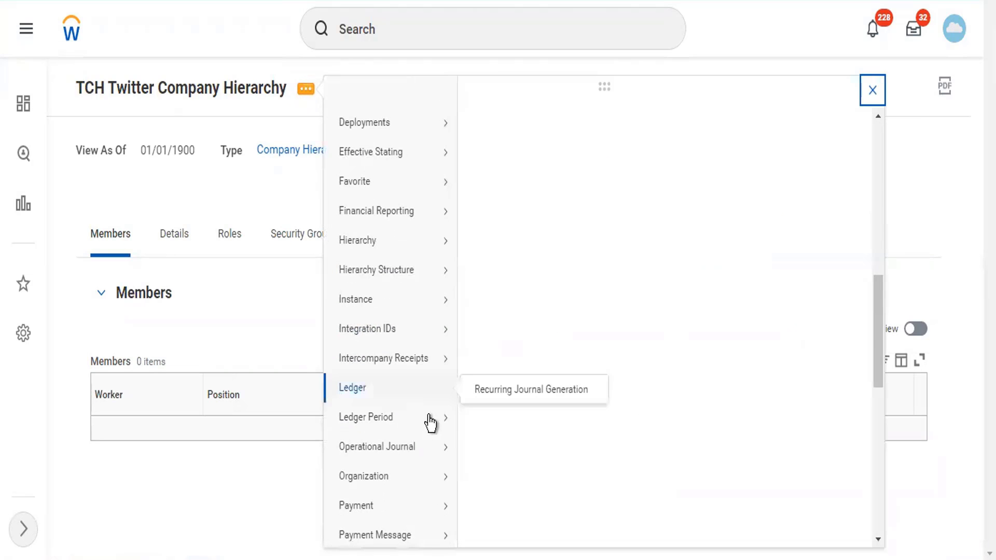
scroll(432, 423, down, 5)
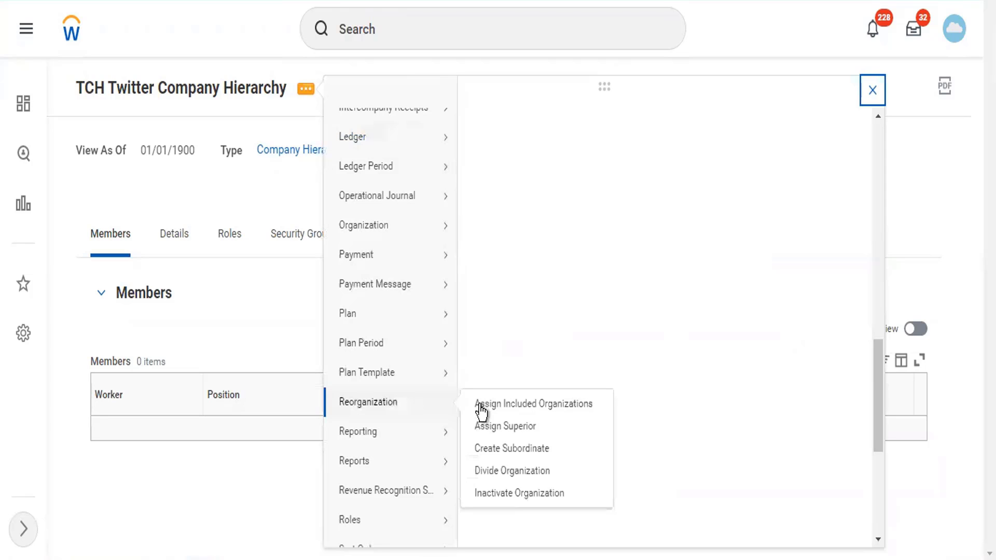
click(482, 410)
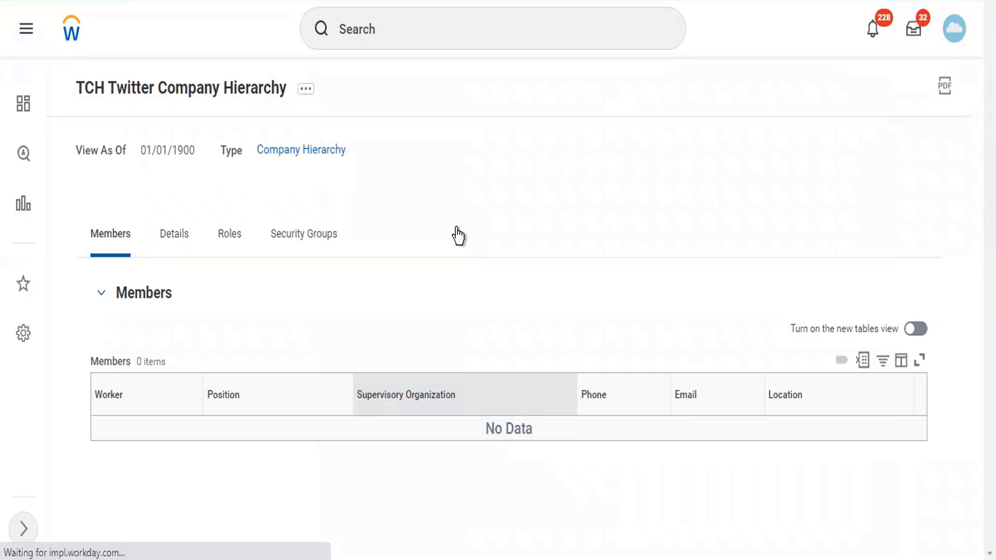
text(twit)
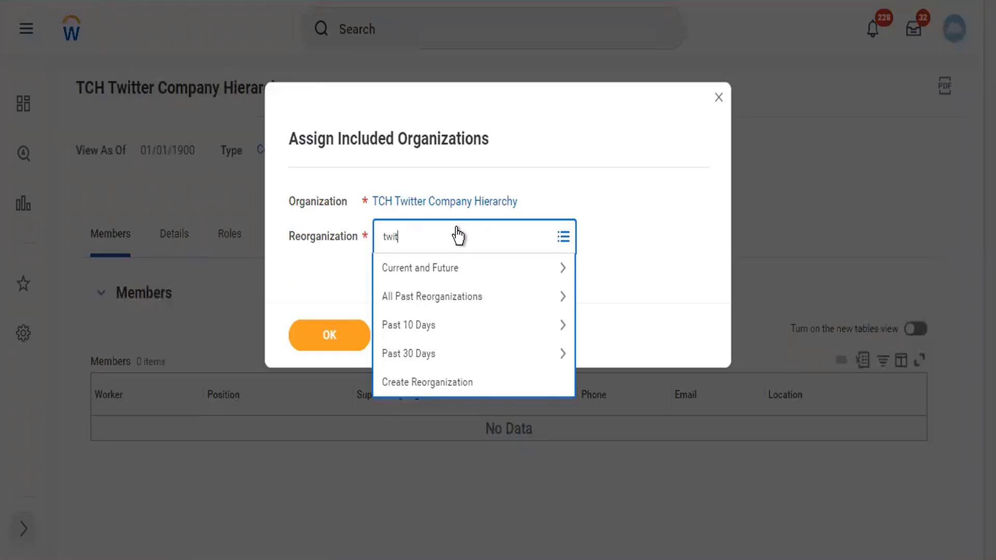
text(ter)
key(Return)
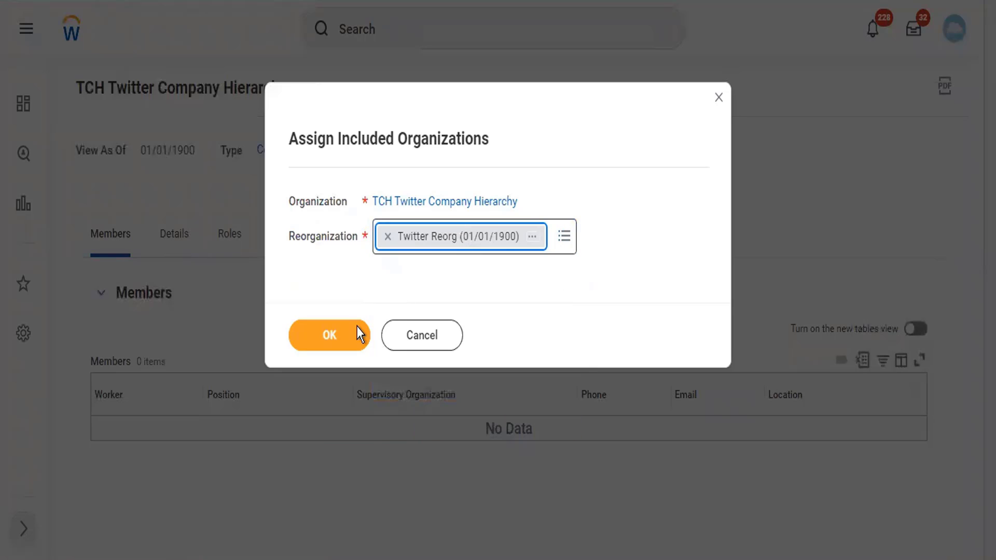
click(330, 335)
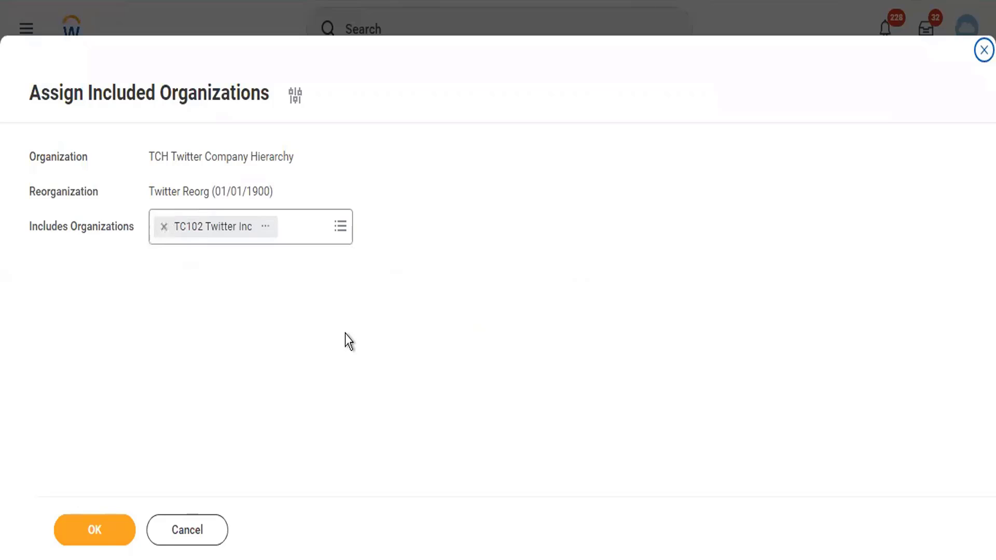
Add LSUP Lambo Supercars to the included organizations and submit
click(319, 237)
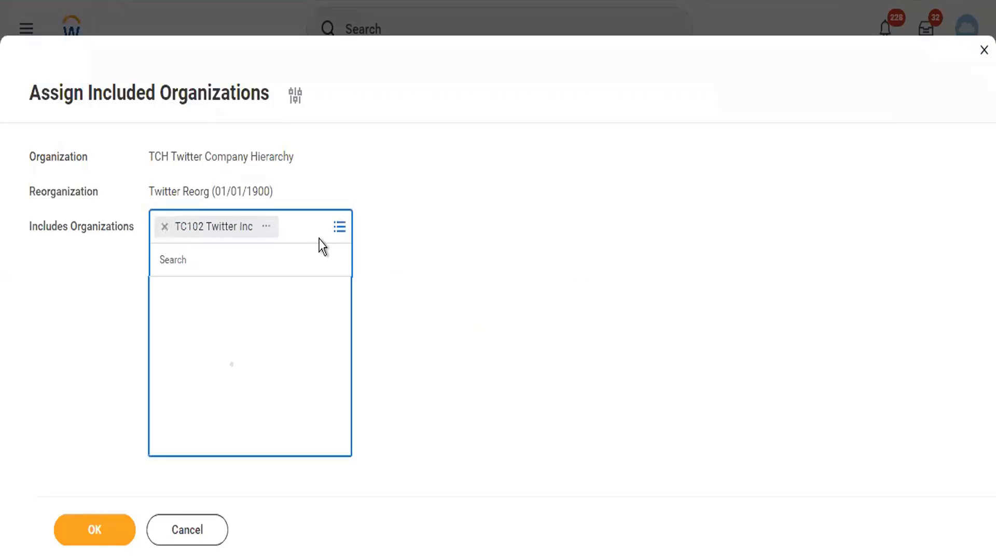
text(lambo)
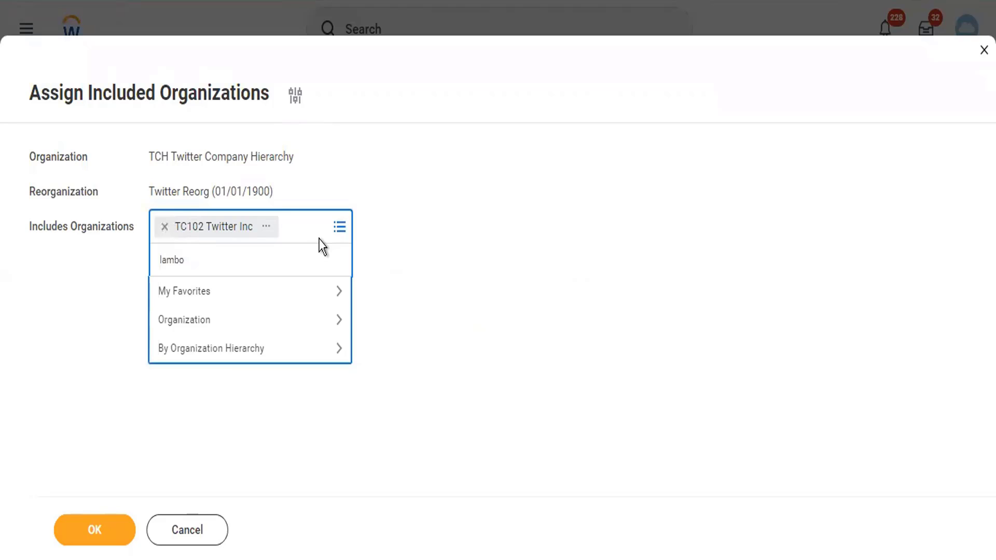
key(Return)
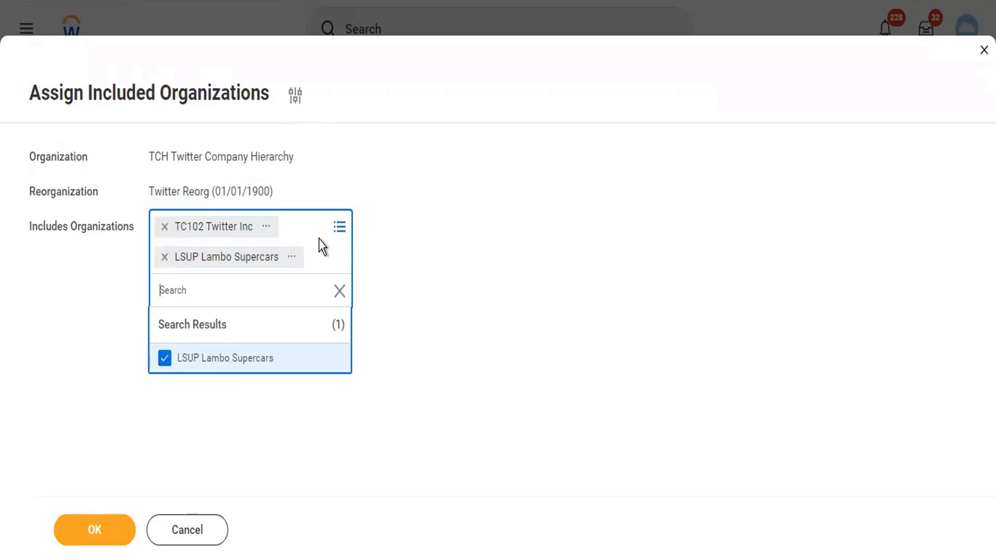
click(400, 368)
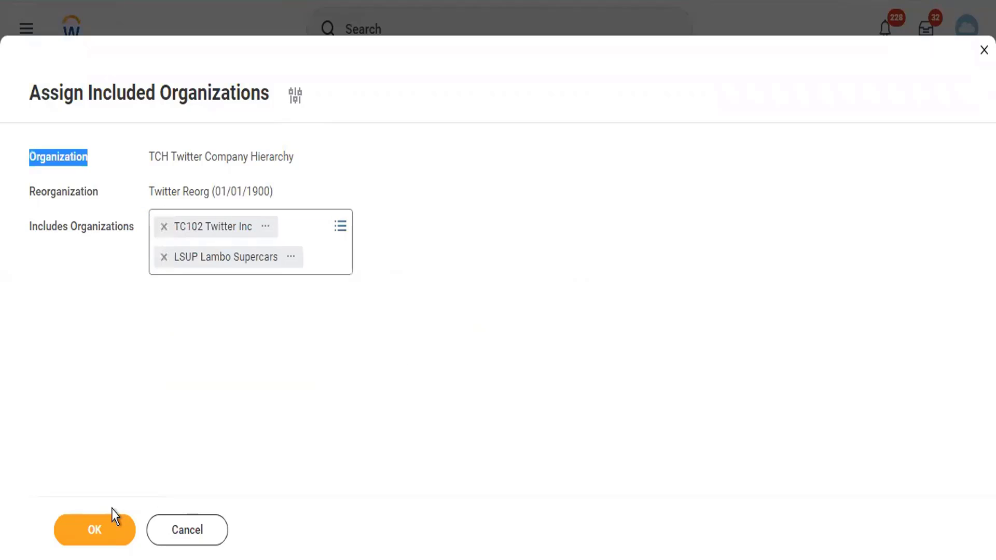
click(106, 532)
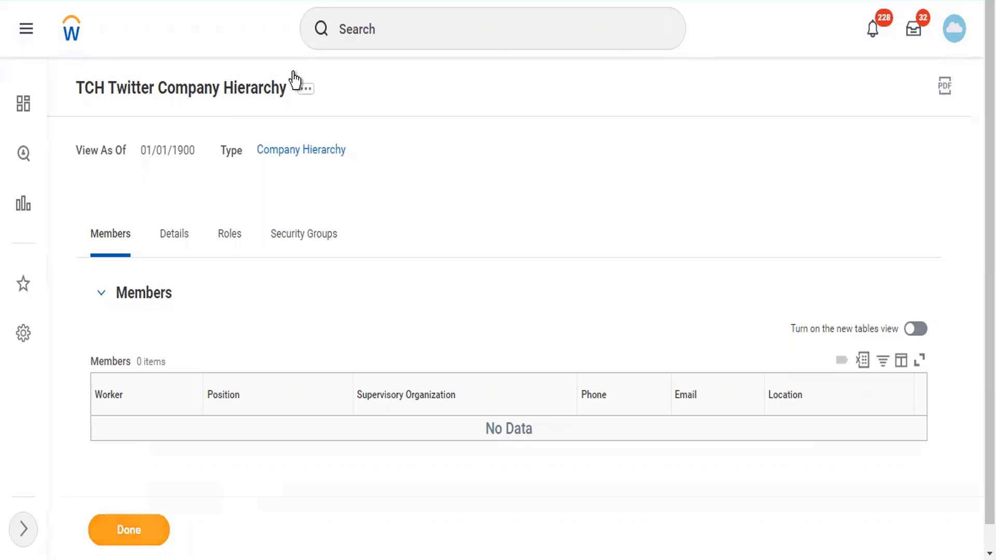
Open Navigate Hierarchy for TCH and open the TC102 Twitter Inc company from the chart
click(306, 93)
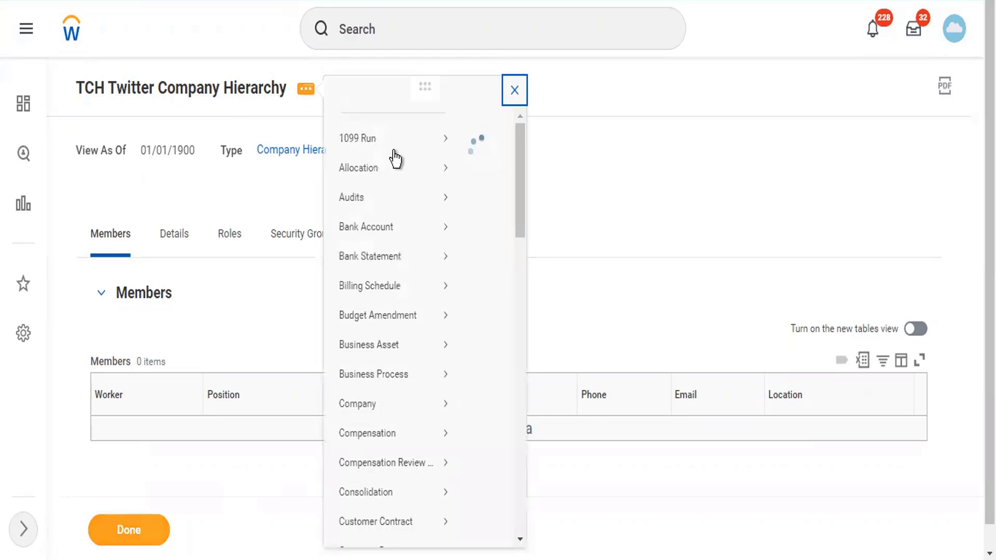
mouse_move(395, 158)
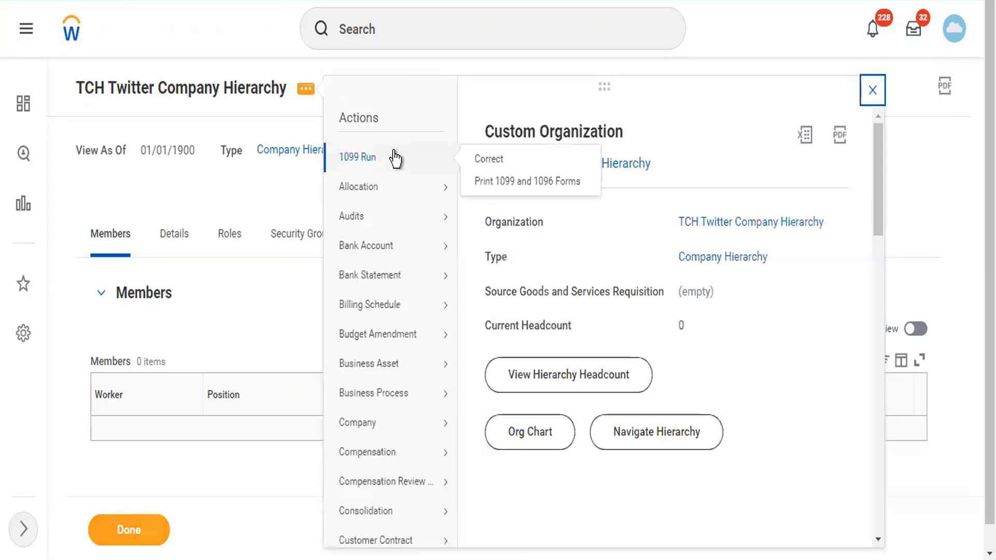
click(635, 440)
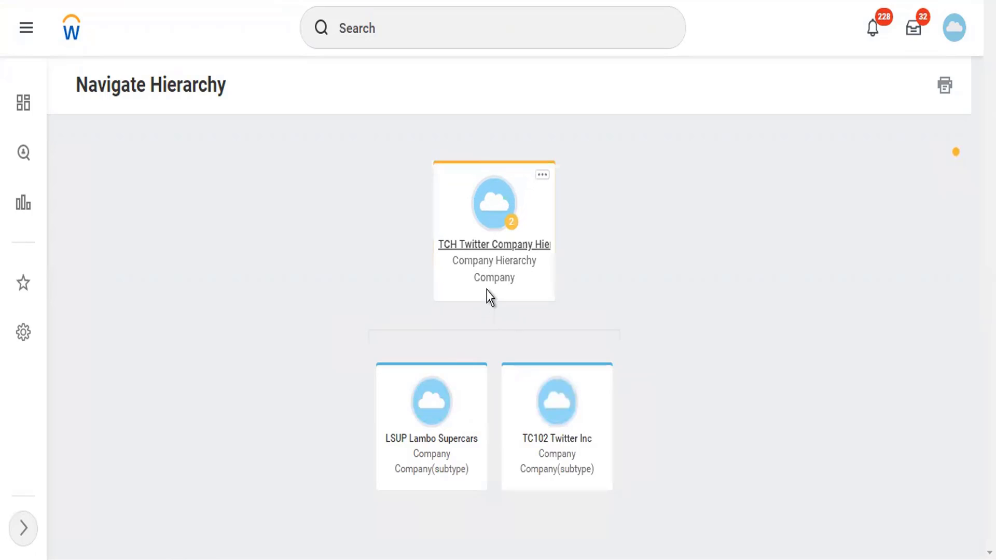
click(573, 460)
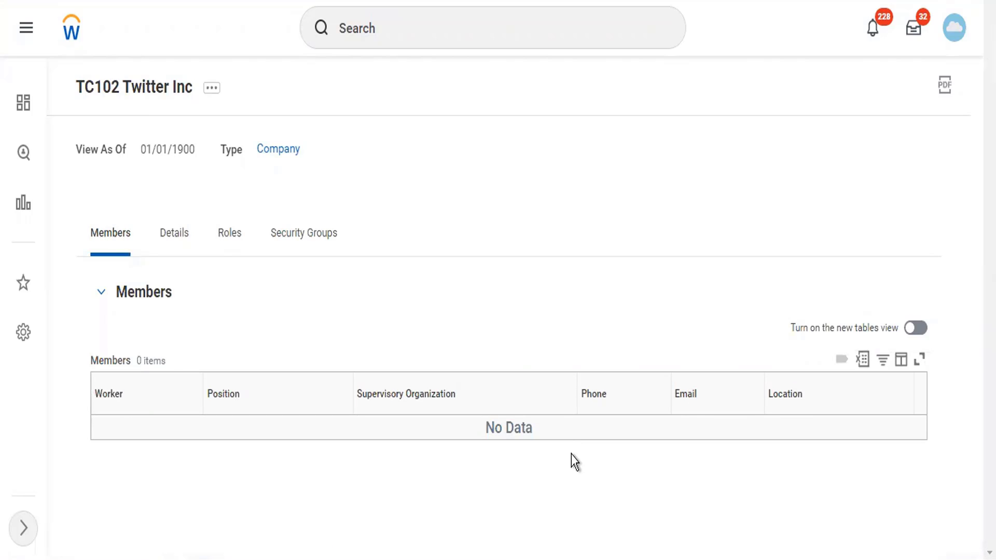
Search 'cr comp hier' to launch the Create Company Hierarchy task
click(395, 16)
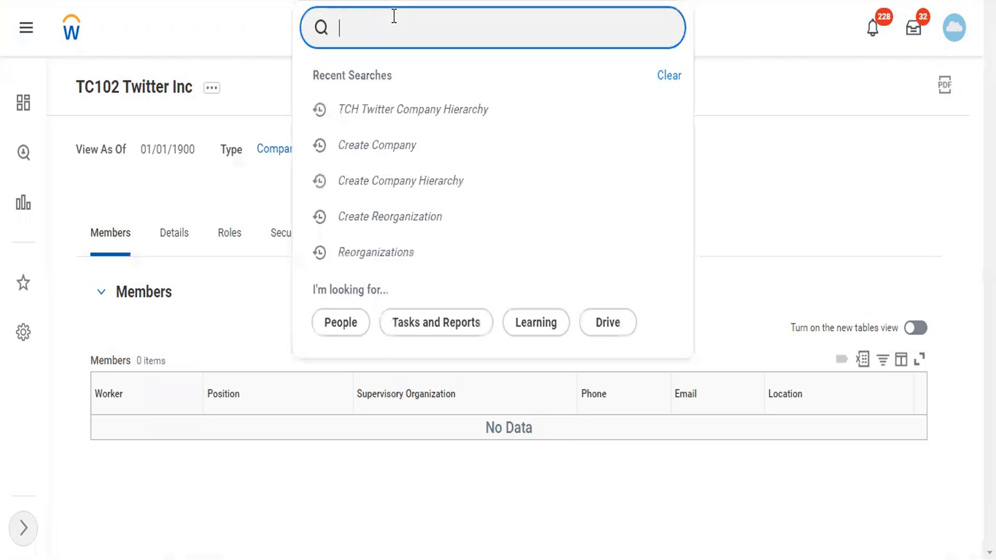
text(cr comp le)
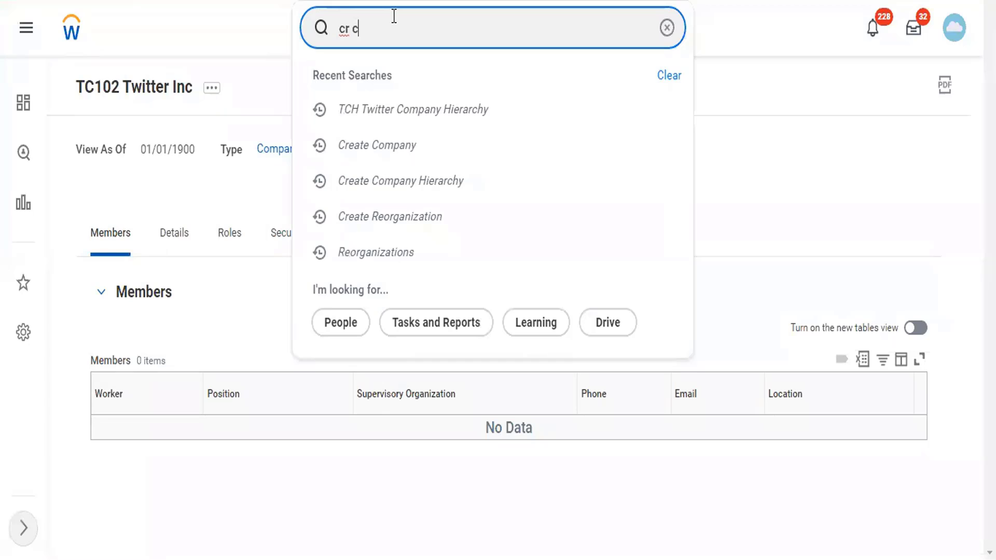
key(BackSpace)
key(BackSpace)
key(BackSpace)
text(hier)
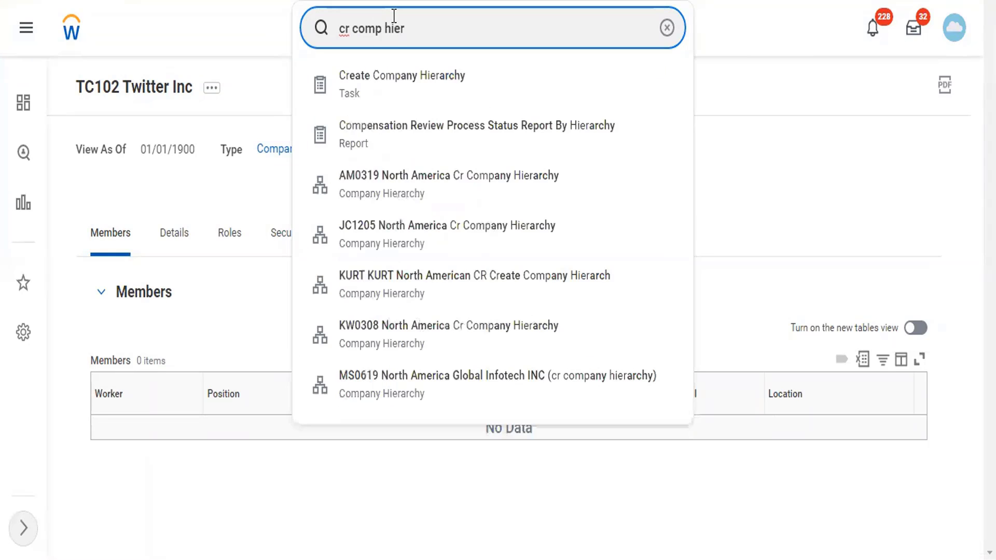
key(Return)
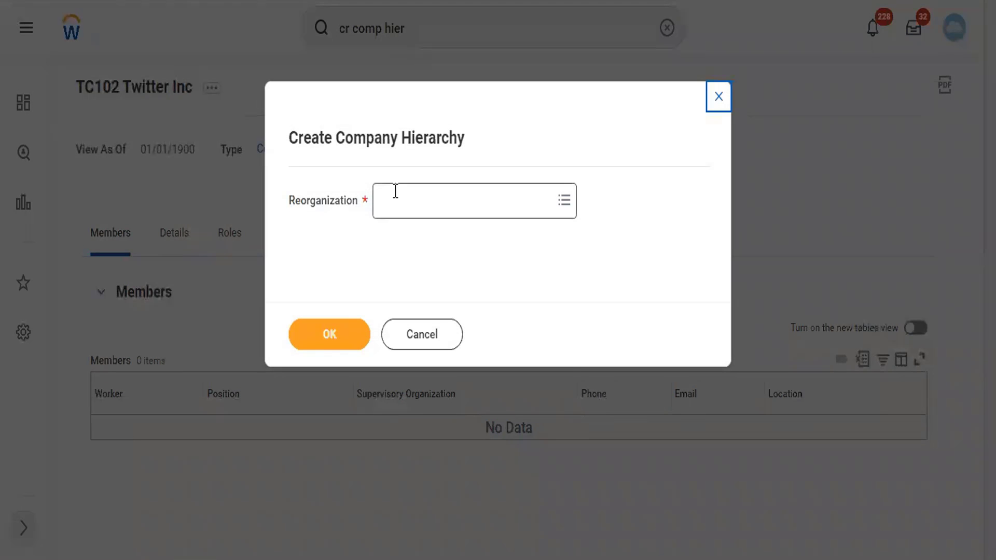
Choose Twitter Reorg as the reorganization for the new hierarchy
click(395, 191)
text(twitter)
key(Return)
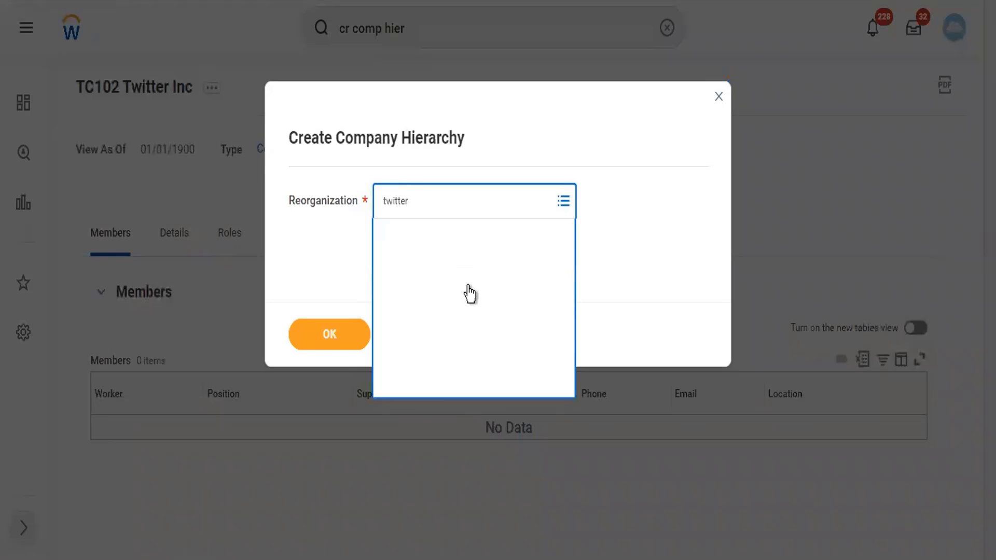
click(361, 341)
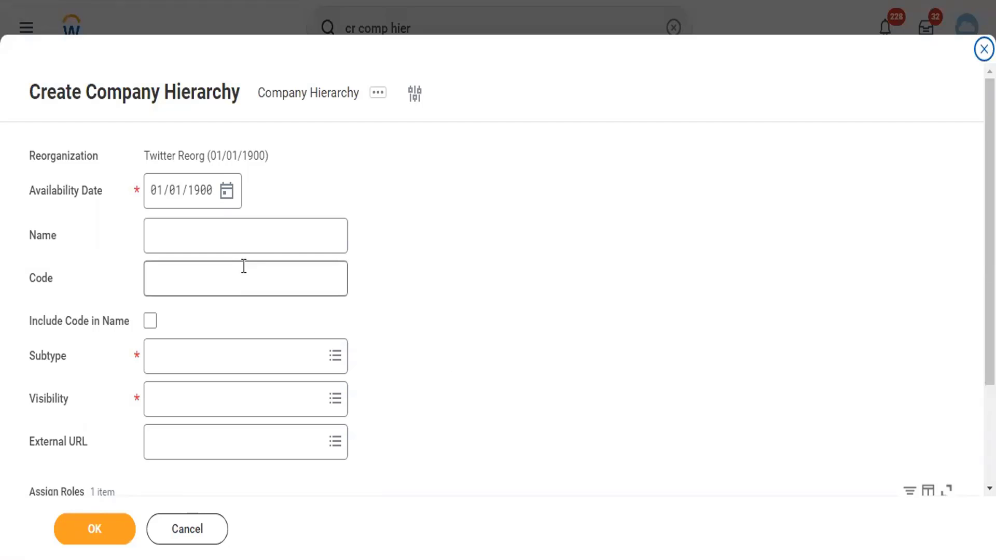
Enter the hierarchy name 'Twitter Level 2' and code 'TLC2'
click(233, 246)
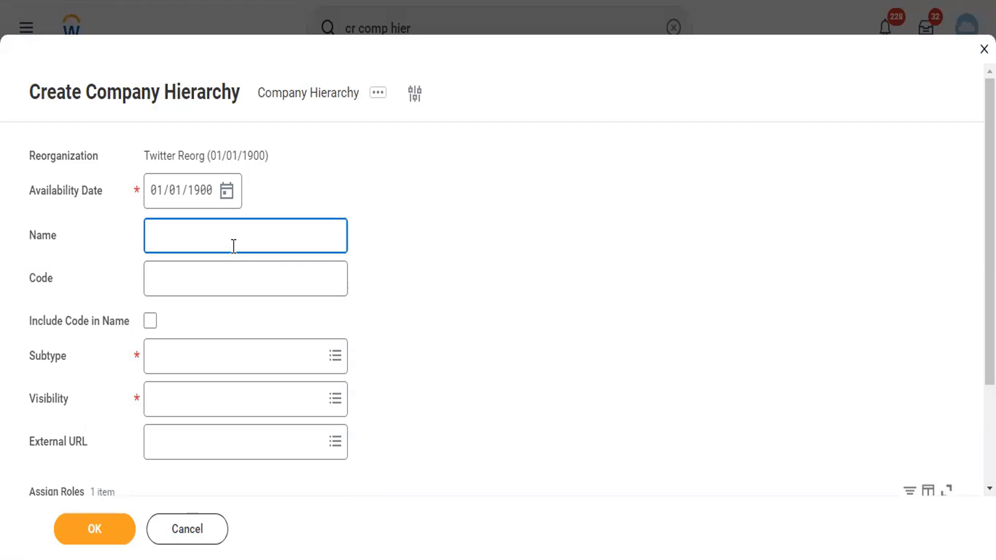
text(Twitter LEe)
key(BackSpace)
key(BackSpace)
text(ee)
key(BackSpace)
text(vel 2)
key(Tab)
text(LTC)
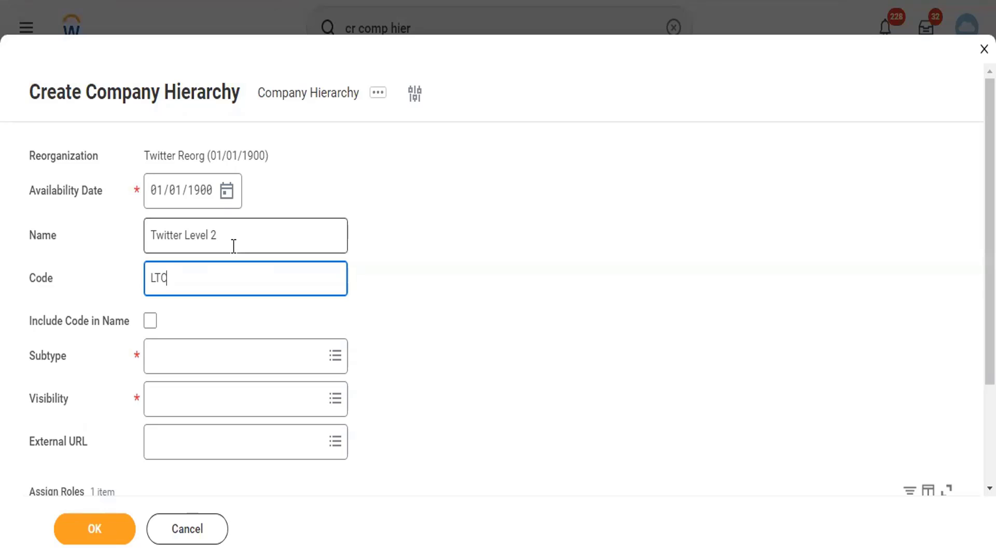
key(BackSpace)
key(BackSpace)
key(BackSpace)
text(TLC2)
key(Tab)
key(shift+Tab)
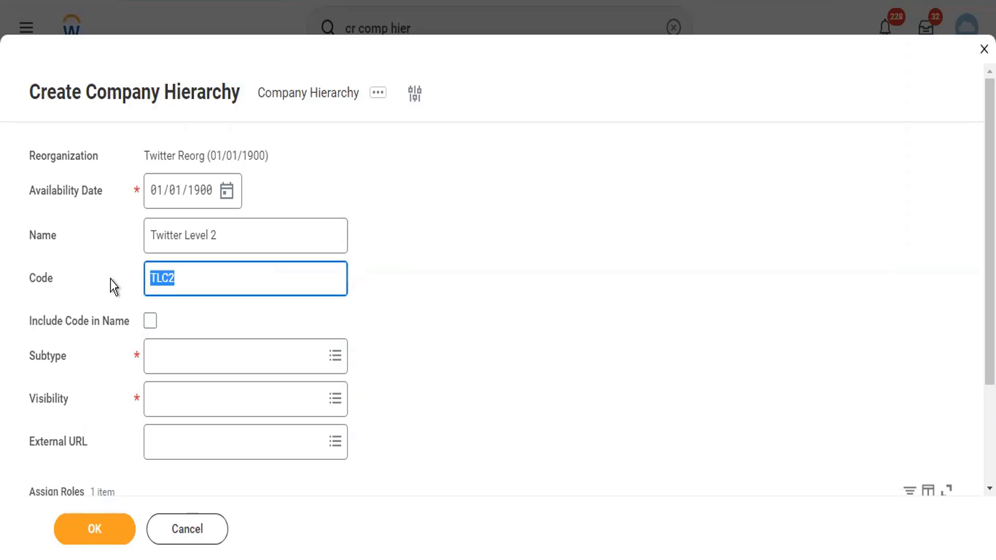
Include the code in the name, set subtype Company and visibility Everyone, and create it
click(147, 324)
click(174, 363)
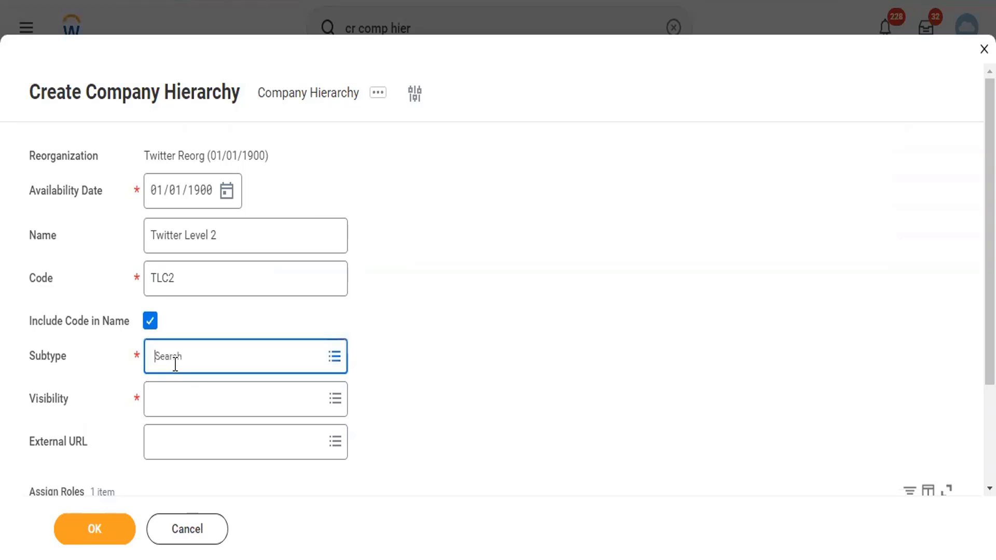
click(234, 202)
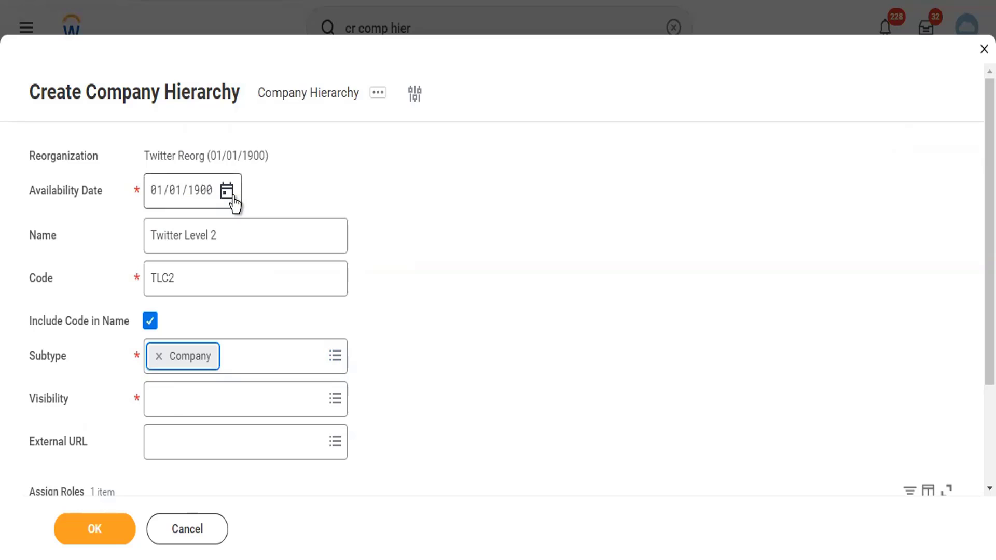
click(187, 407)
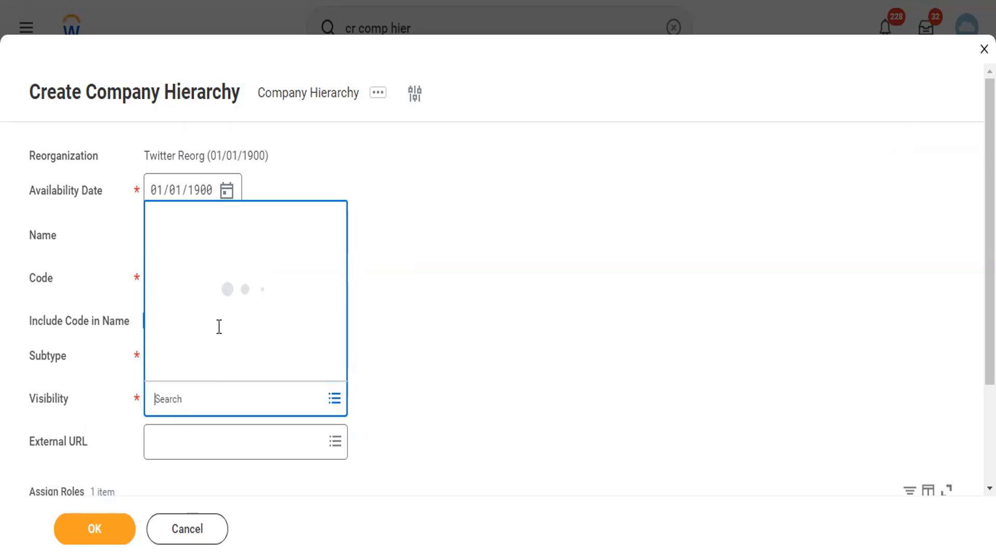
click(191, 272)
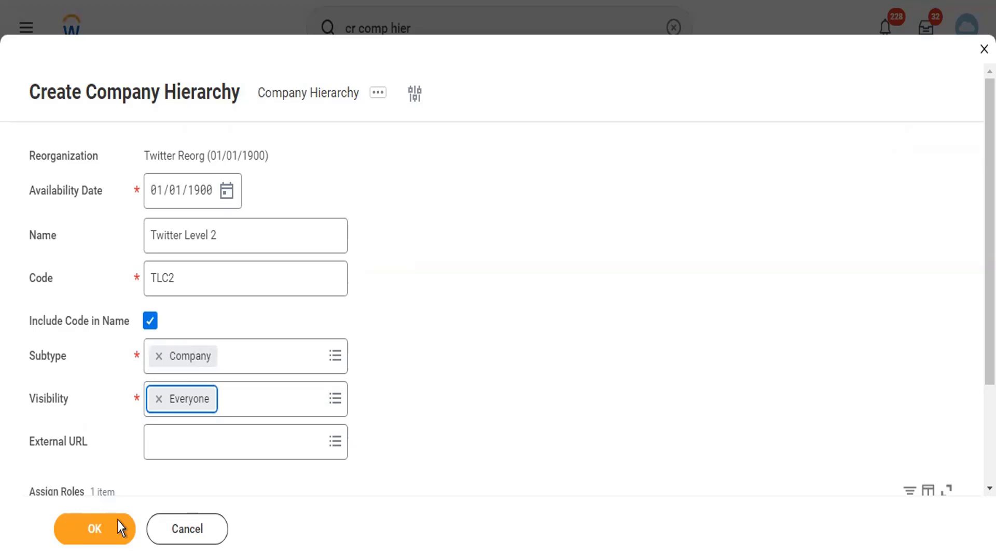
click(120, 528)
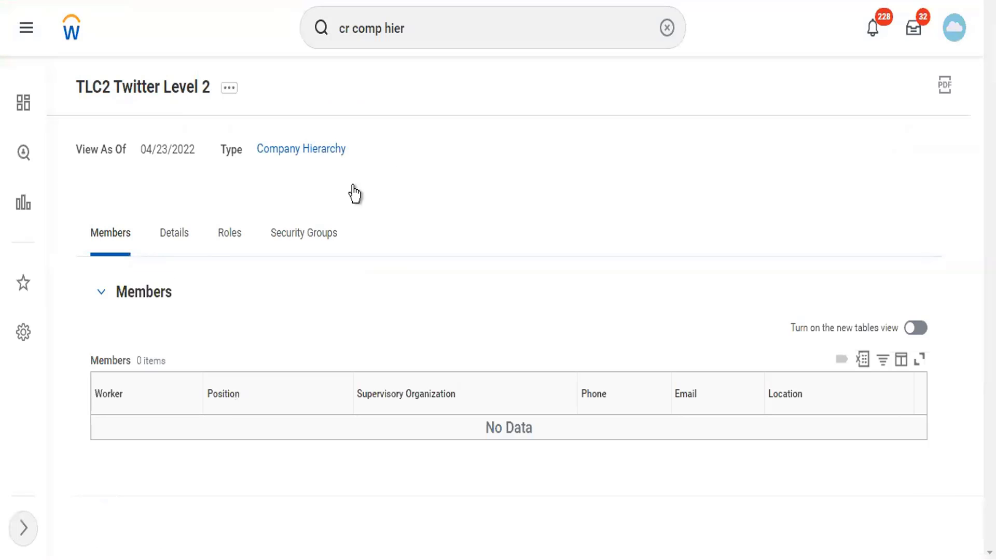
Replace TLC2 Twitter Level 2's reference ID CUSTOM_ORGANIZATION-6-5571 with TLC2 and save it
click(229, 87)
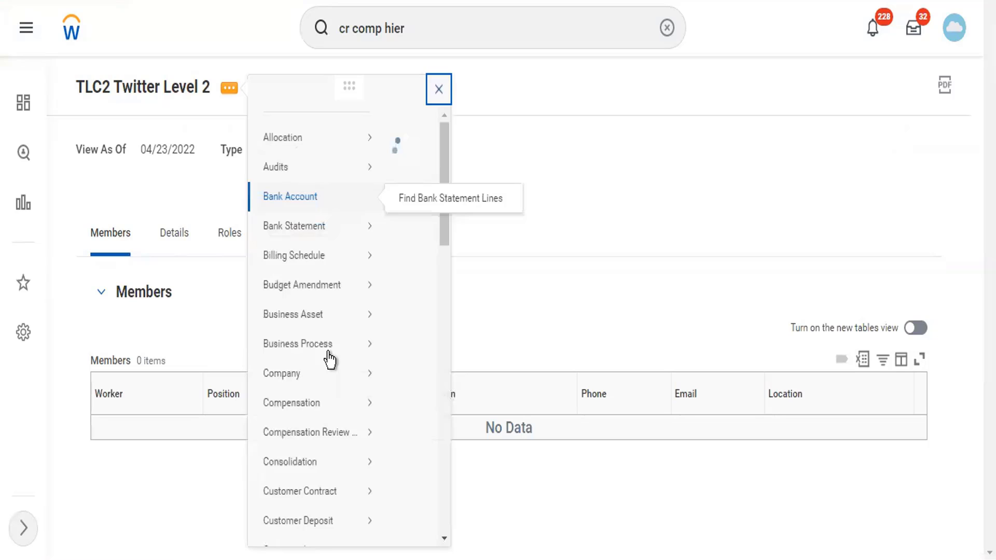
scroll(339, 231, down, 10)
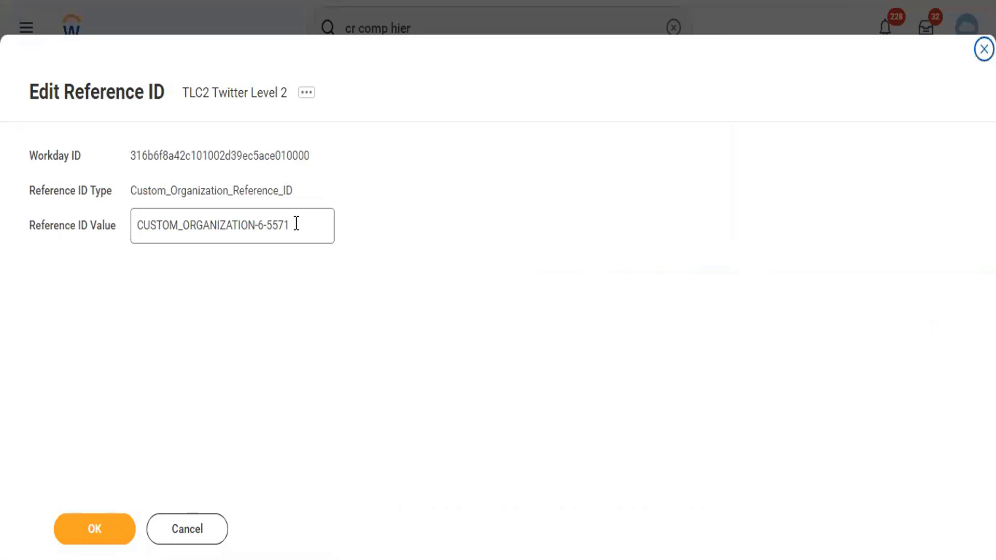
click(131, 225)
key(ctrl+a)
text(TLC2)
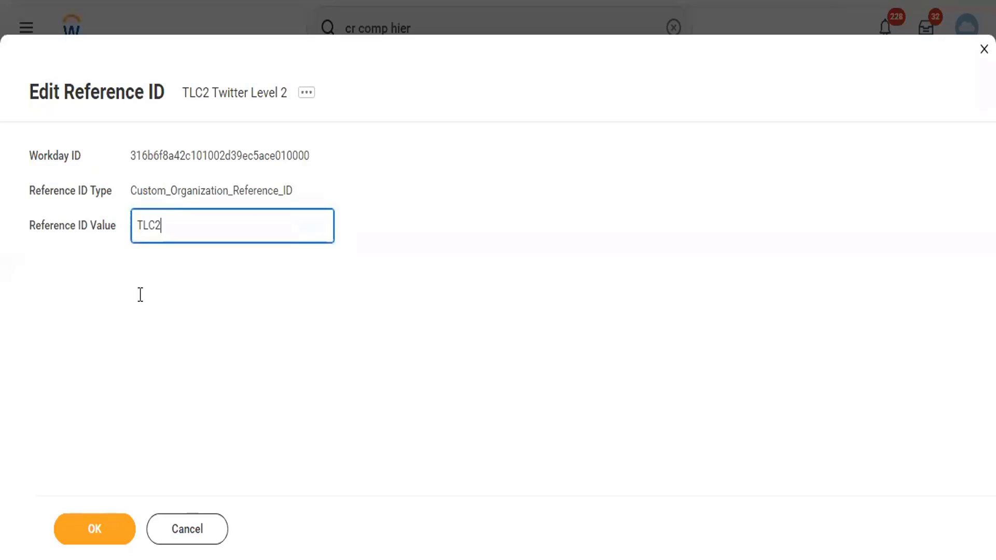
click(81, 543)
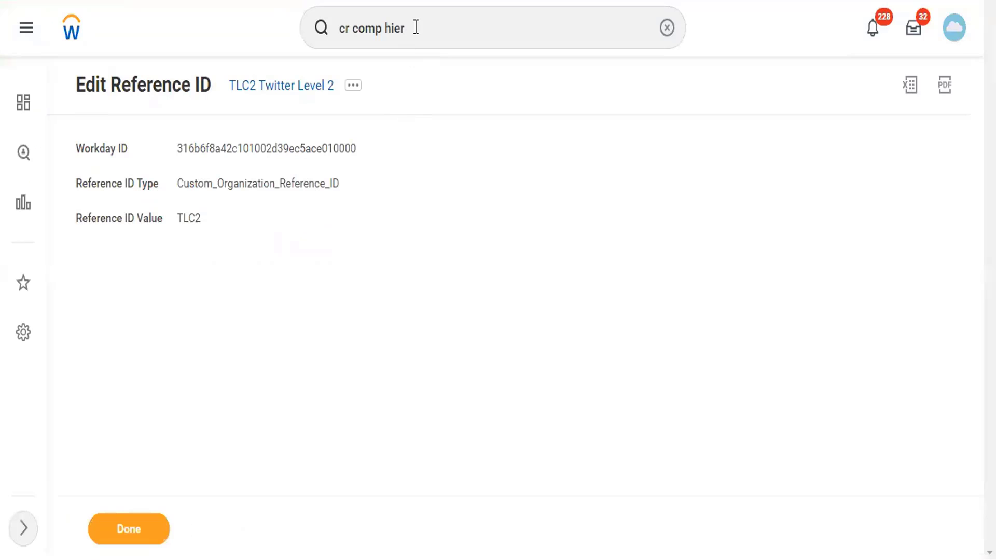
drag(415, 27, 269, 51)
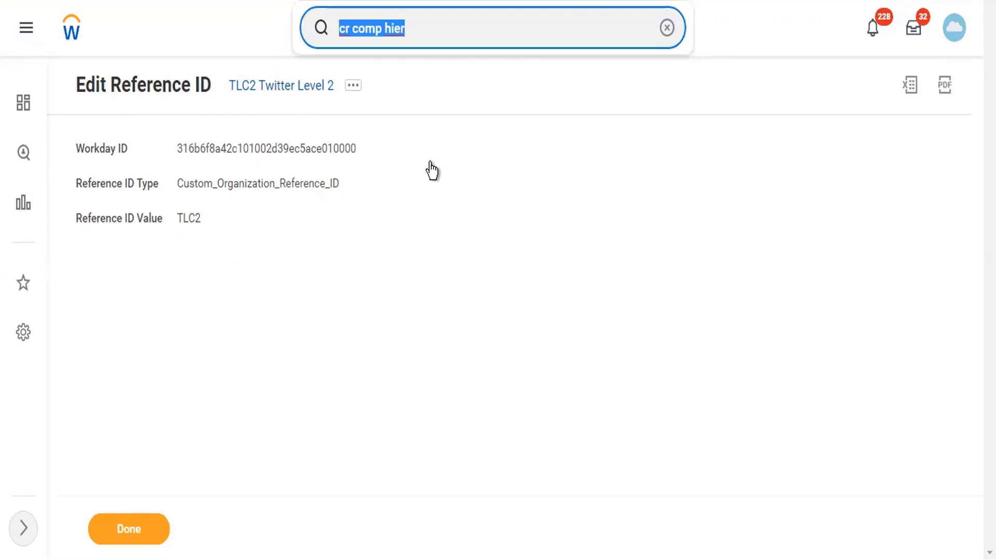
Search tch, open TCH Twitter Company Hierarchy, and start Assign Included Organizations
text(tch)
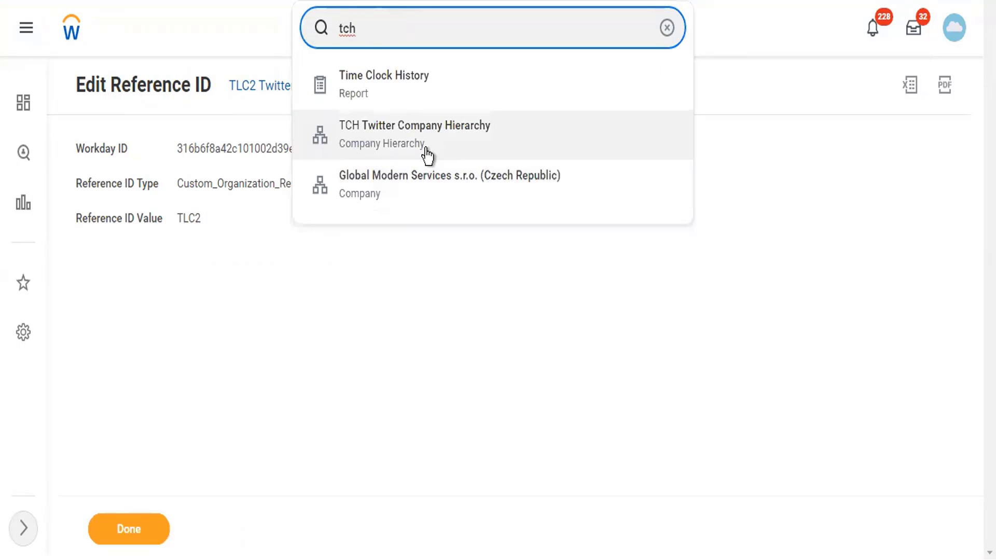
click(427, 155)
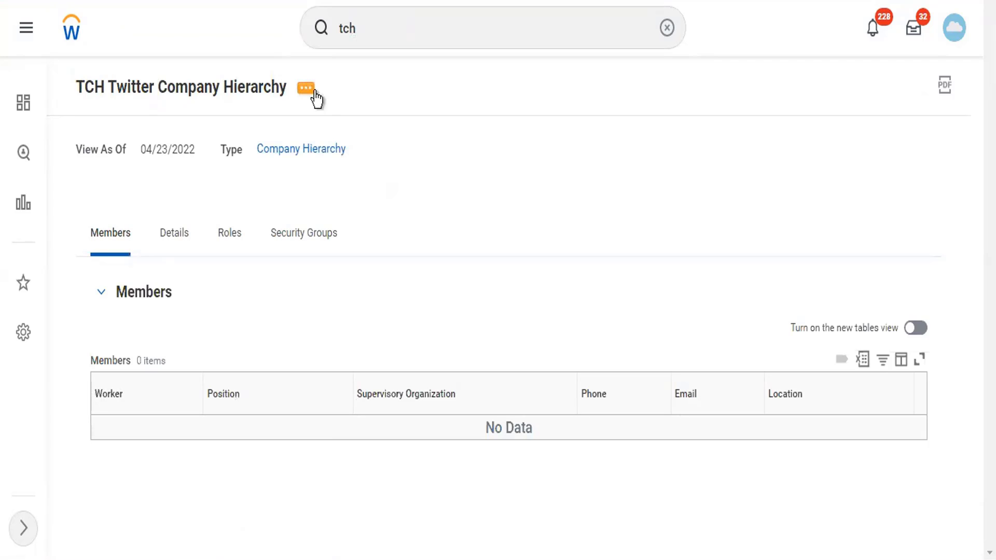
click(308, 88)
mouse_move(378, 391)
scroll(430, 290, down, 4)
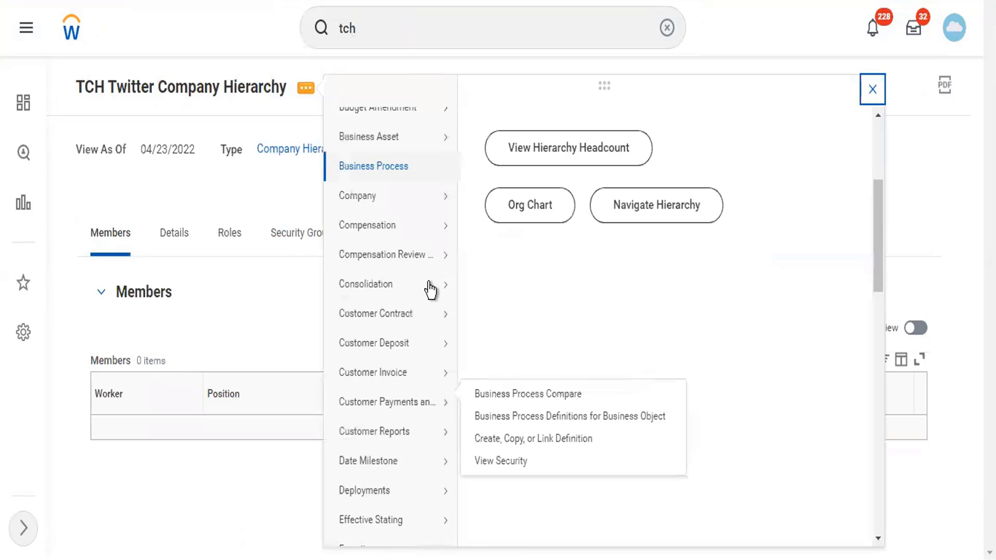
scroll(430, 290, down, 5)
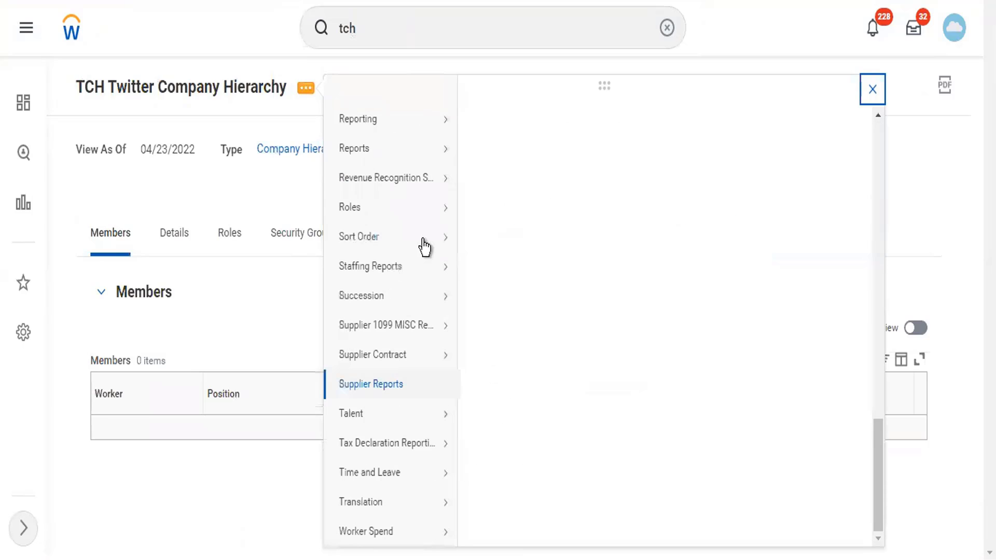
click(511, 259)
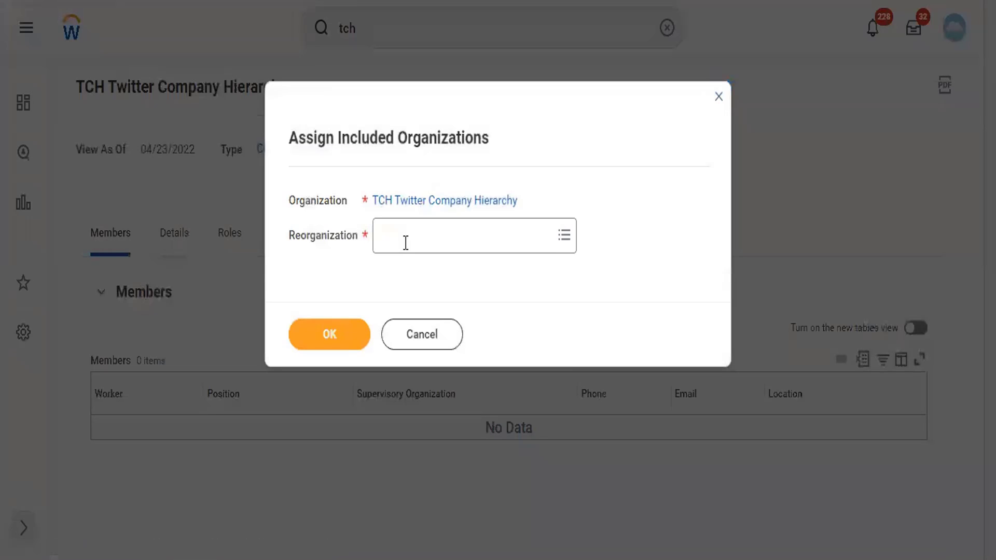
Under Twitter Reorg, remove TC102 Twitter Inc and LSUP Lambo Supercars, then confirm
click(405, 243)
text(twitter)
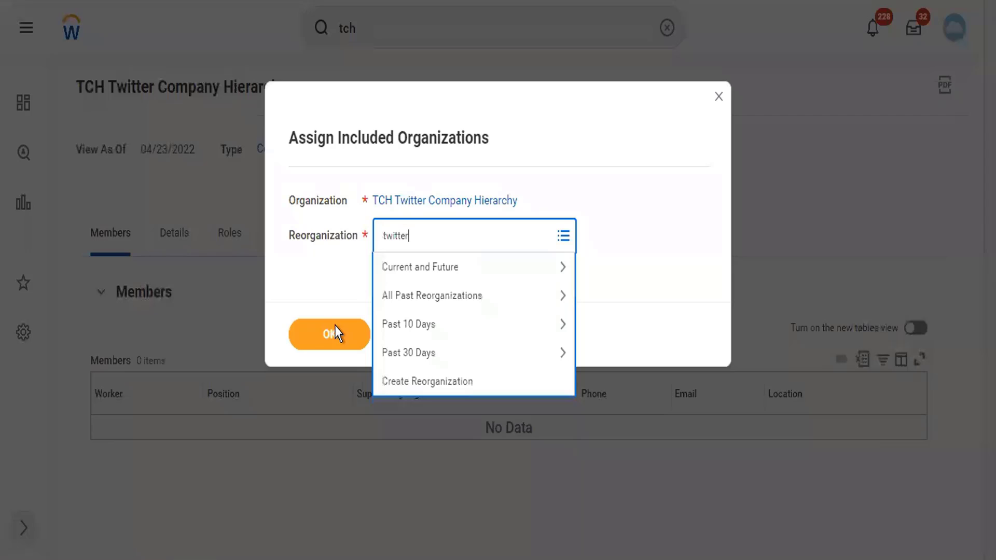
key(Return)
click(335, 333)
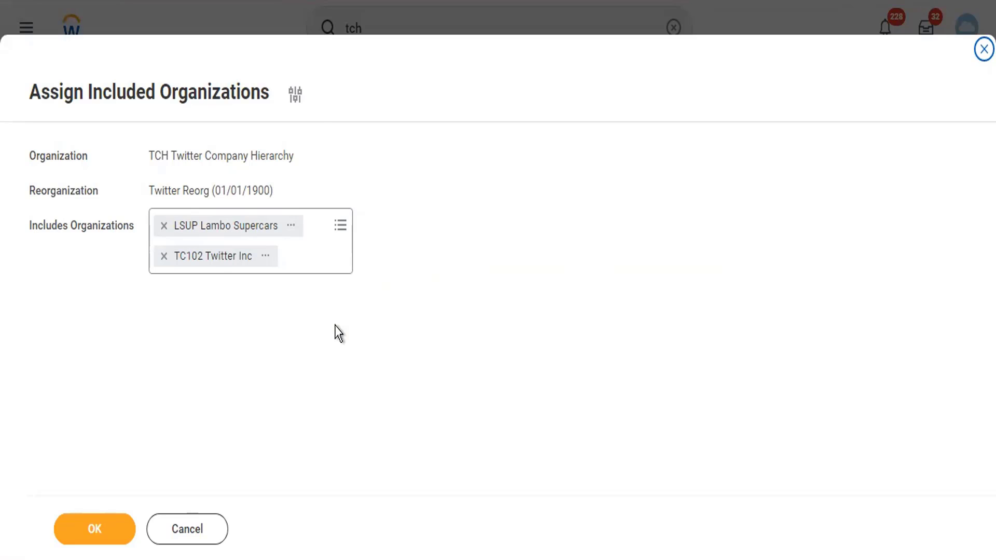
click(164, 255)
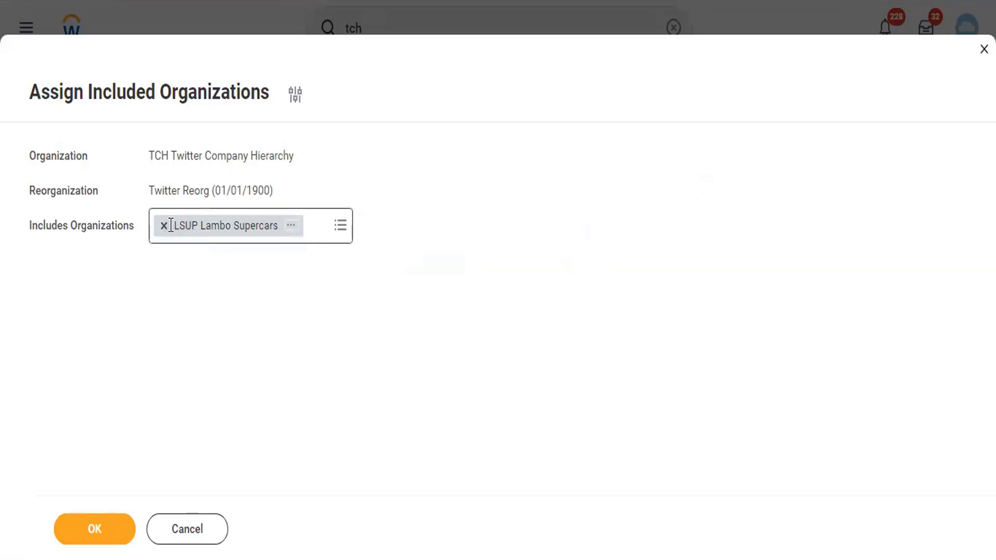
click(164, 226)
click(95, 532)
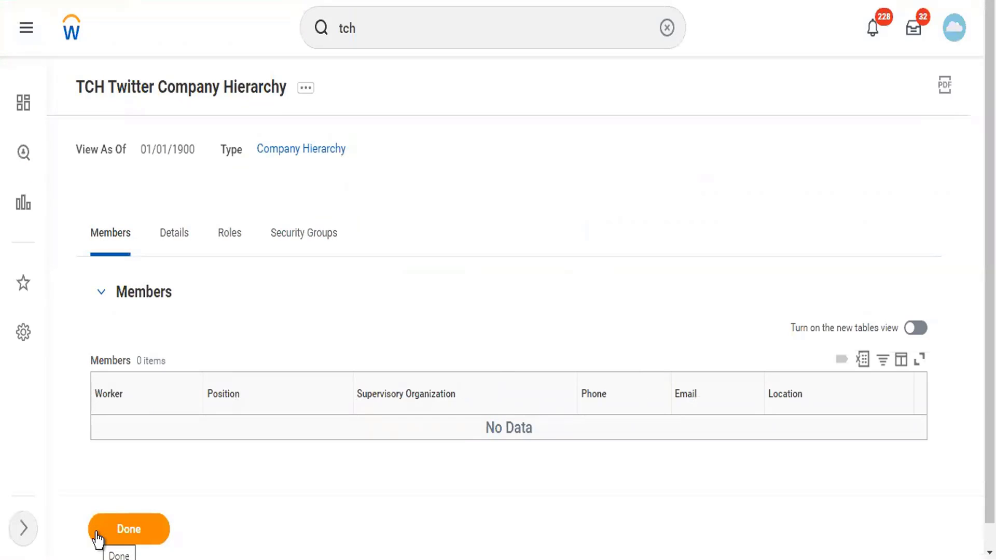
click(309, 86)
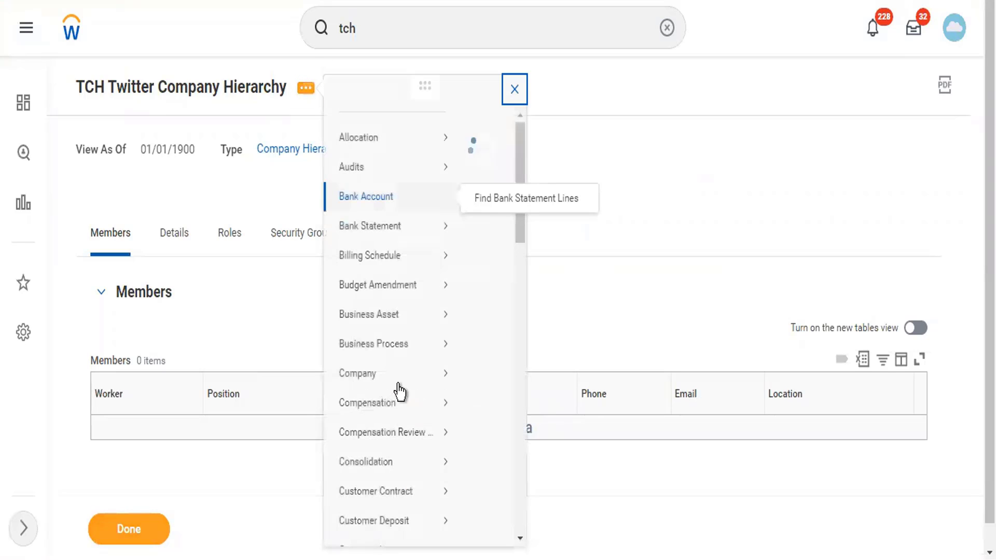
scroll(410, 363, down, 10)
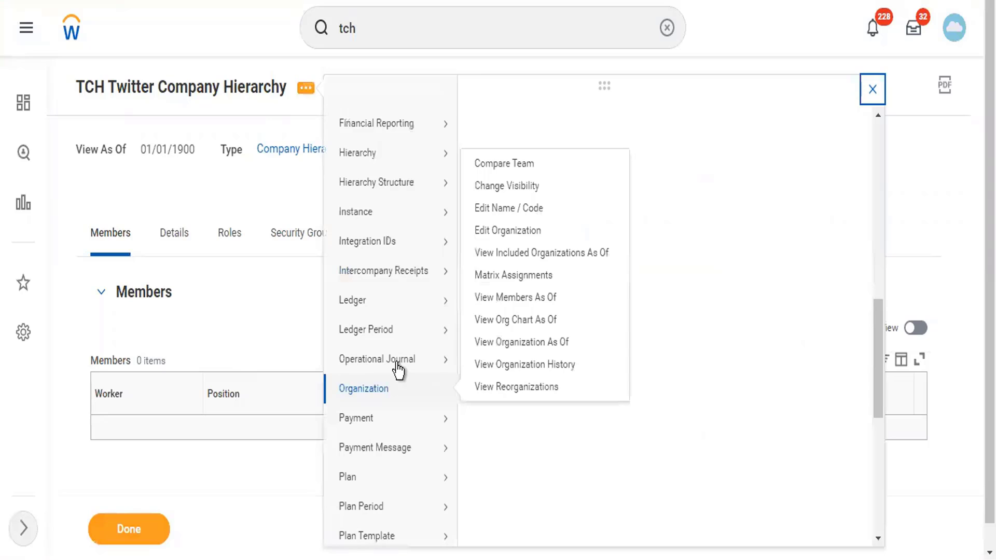
scroll(413, 405, down, 5)
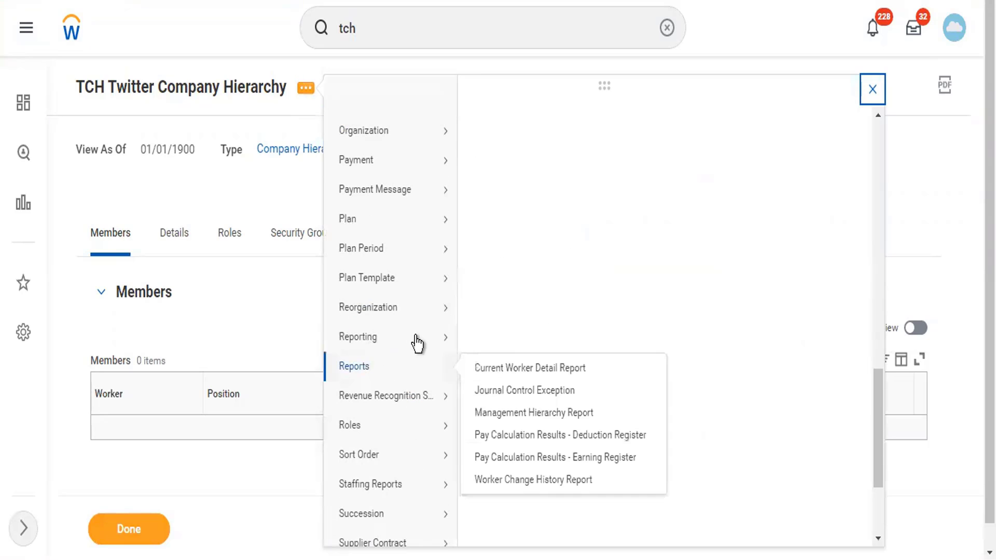
mouse_move(444, 308)
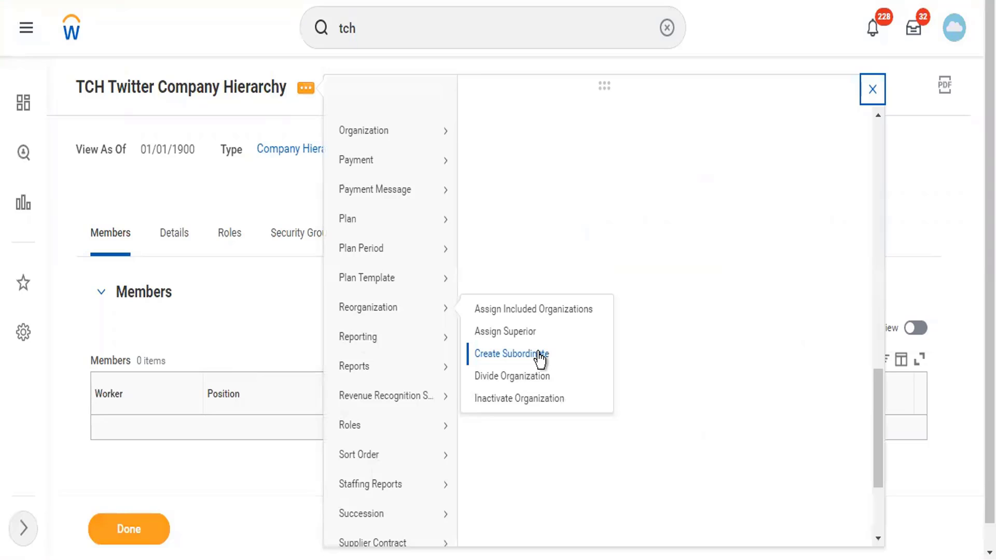
click(516, 349)
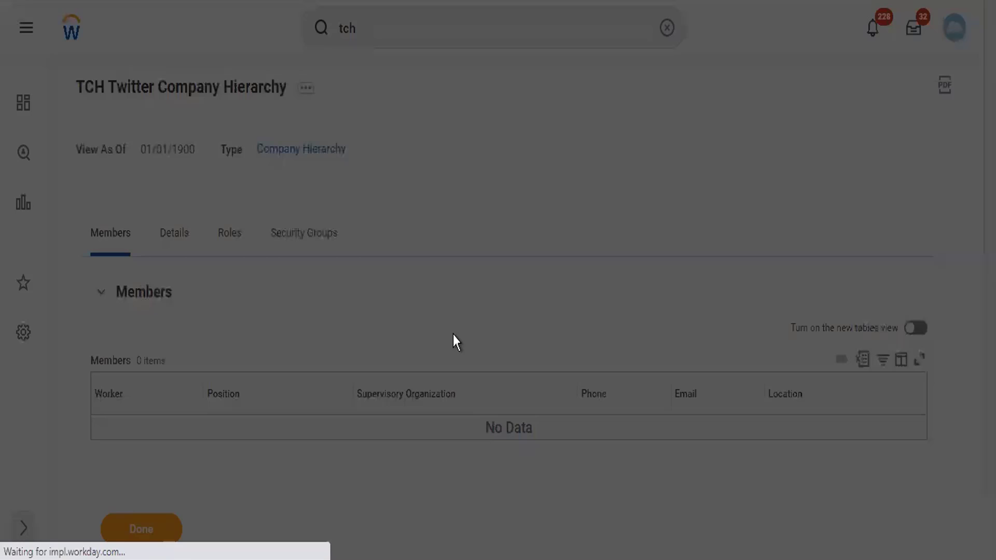
click(329, 335)
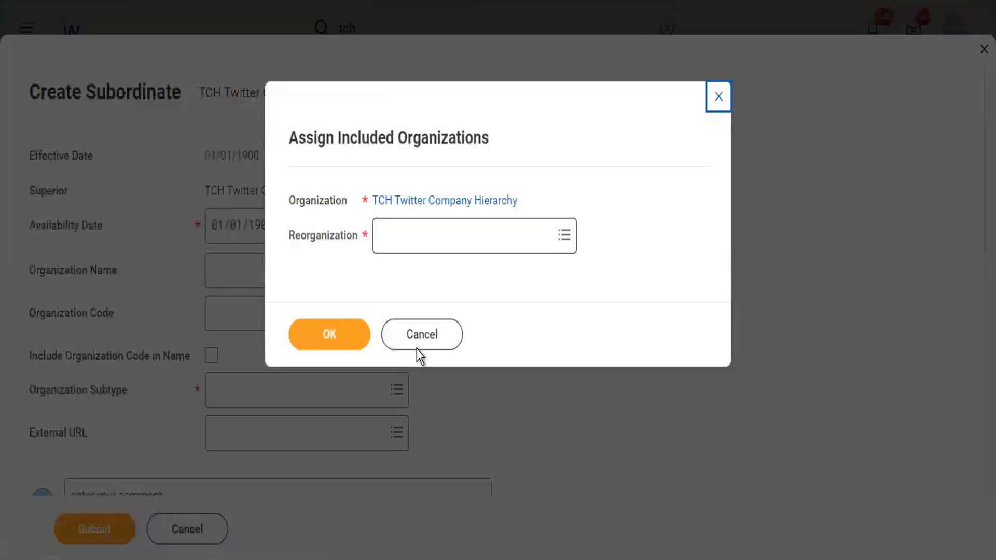
click(418, 343)
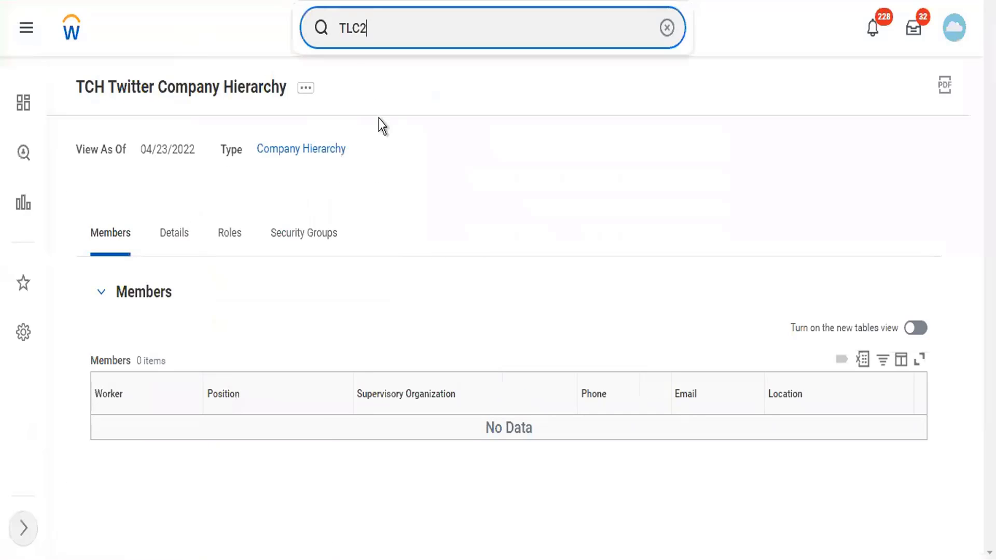
Open TLC2 Twitter Level 2 and start Assign Superior effective 04/23/2022
click(384, 107)
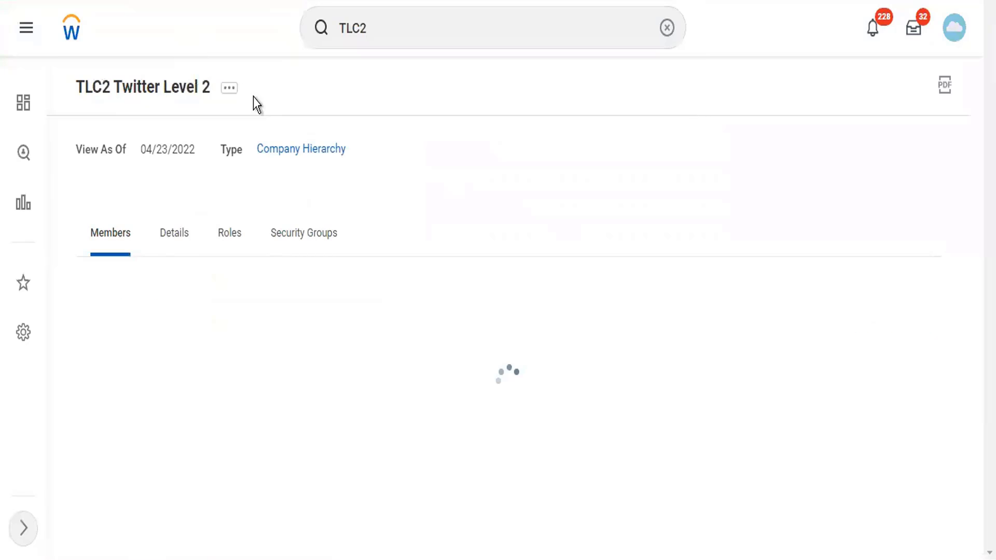
click(229, 88)
mouse_move(296, 318)
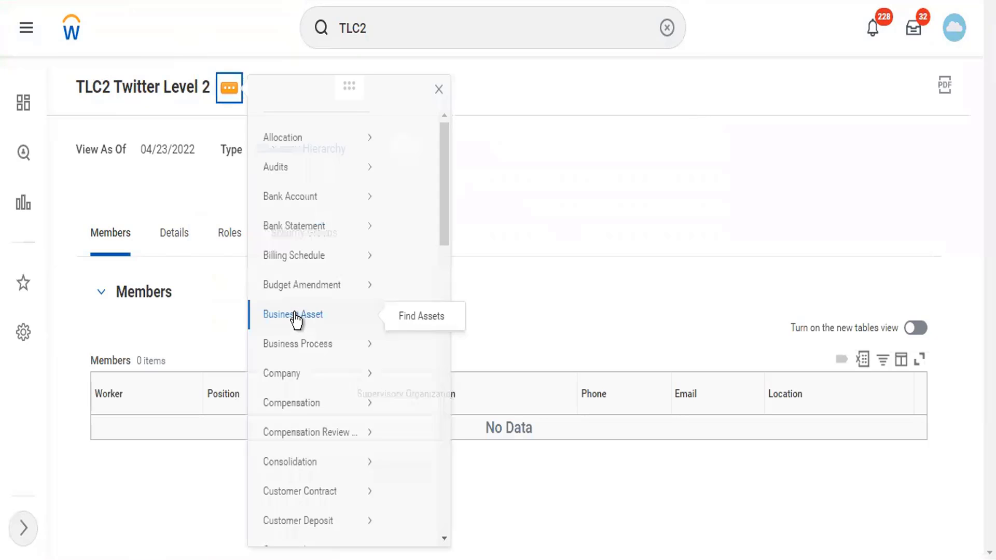
scroll(322, 409, down, 10)
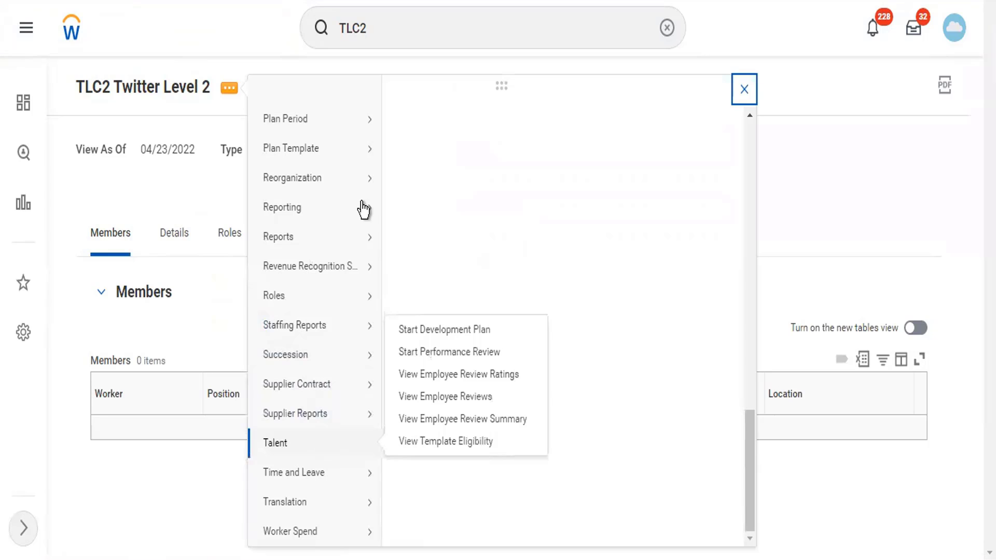
mouse_move(347, 186)
click(422, 200)
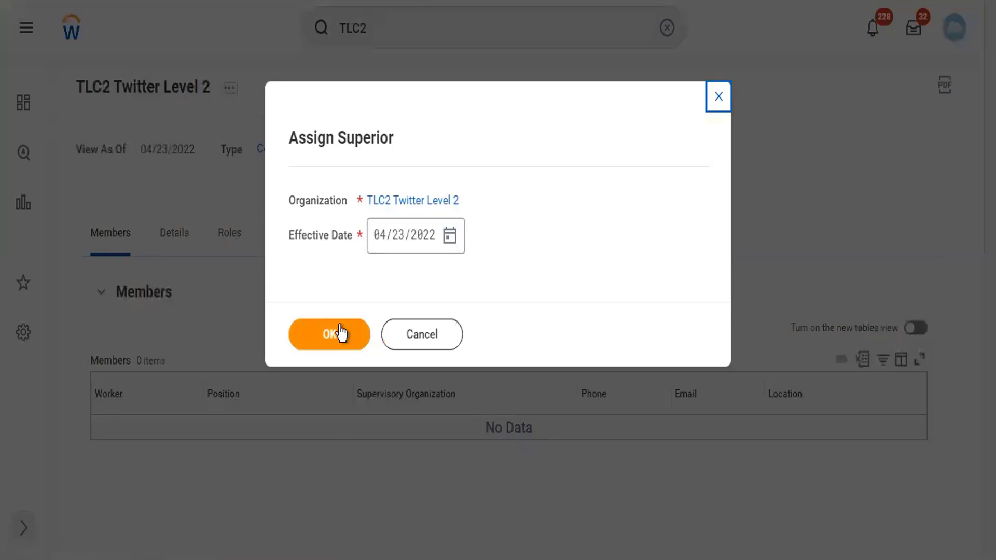
click(340, 333)
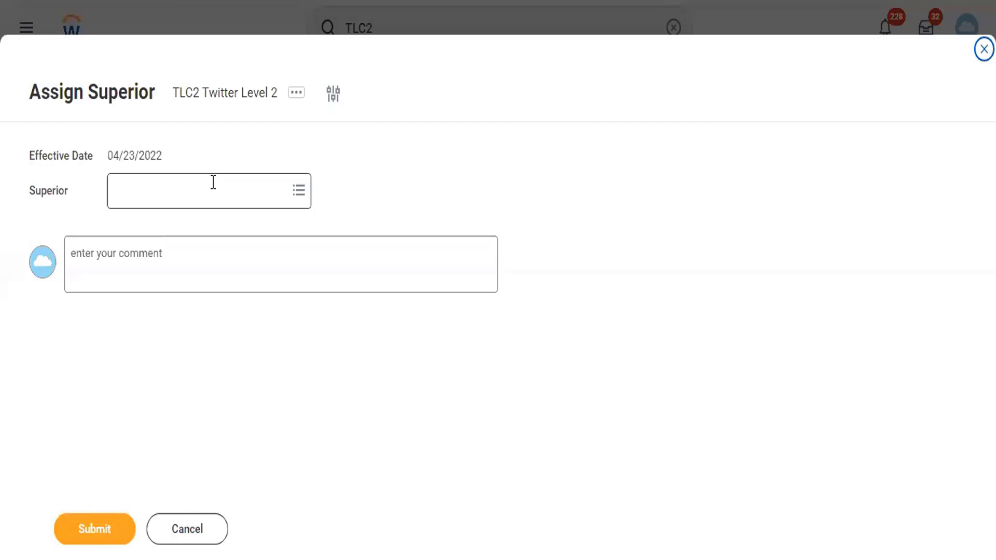
Search twitter, choose TCH Twitter Company Hierarchy as superior, and submit
click(214, 182)
text(tlc)
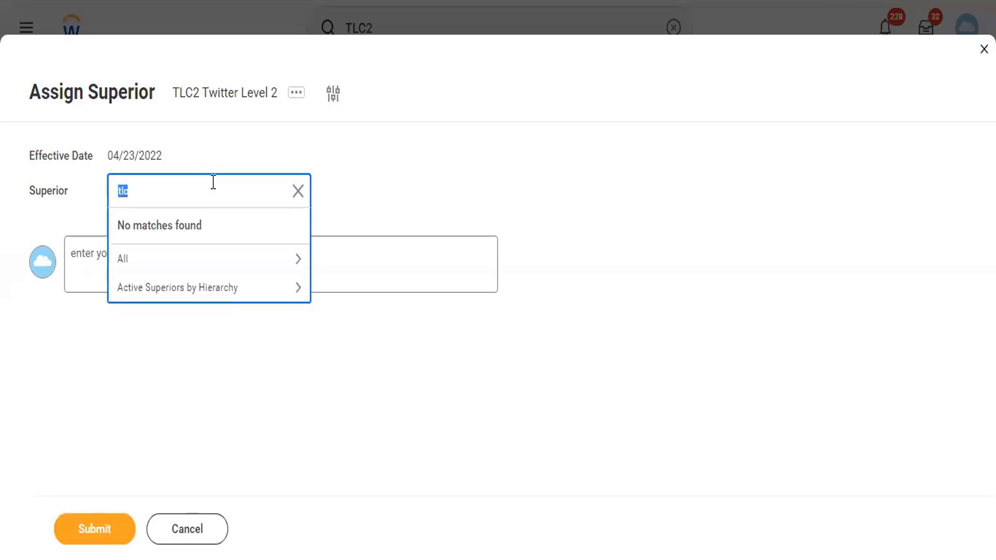
key(BackSpace)
key(BackSpace)
key(BackSpace)
text(twitter)
key(Return)
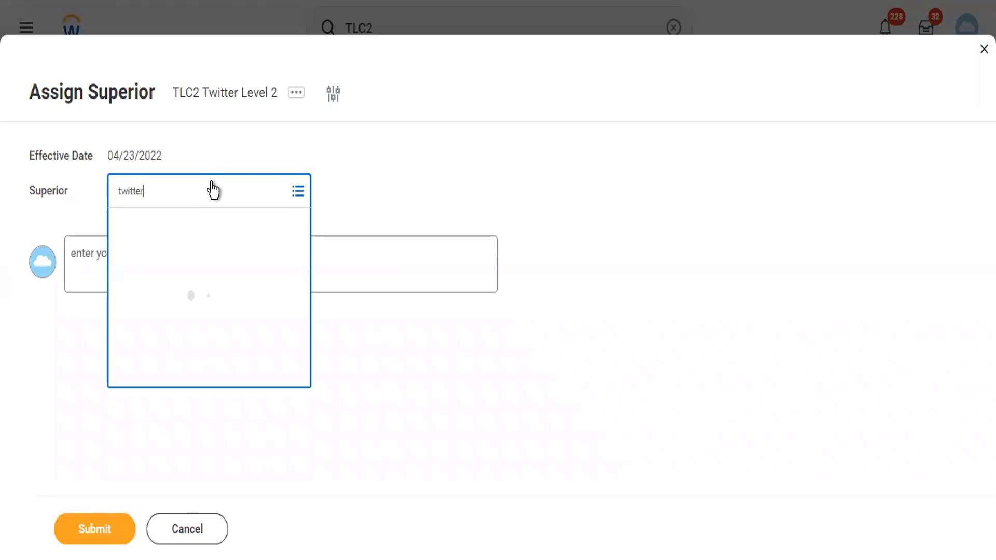
click(107, 539)
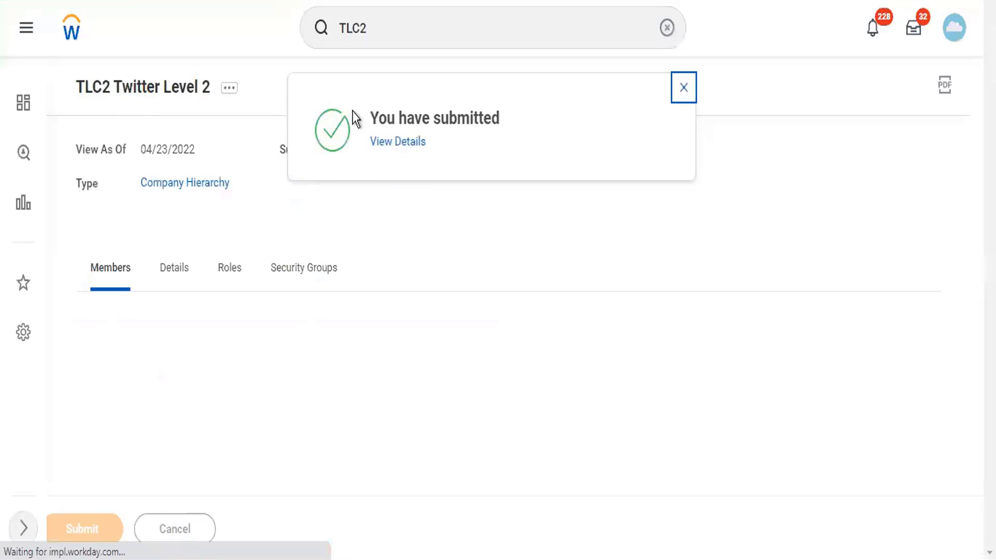
Start Assign Included Organizations for TLC2 Twitter Level 2 using the Twitter Reorg reorganization
click(228, 87)
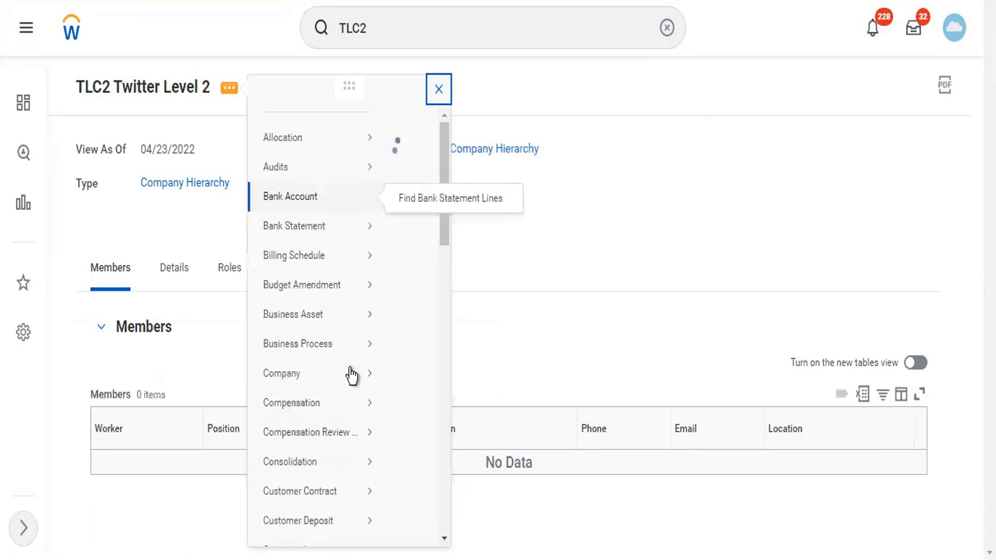
scroll(415, 254, down, 15)
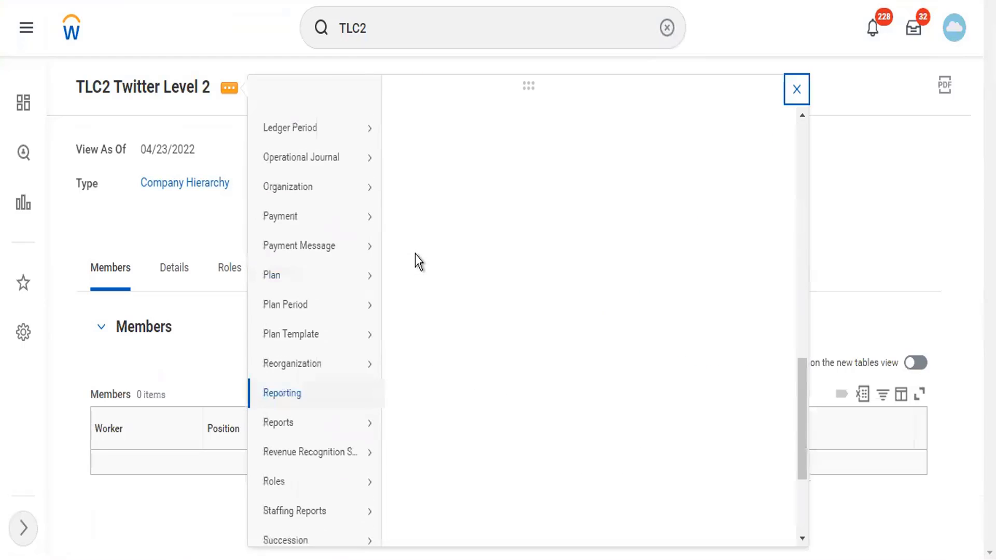
key(Escape)
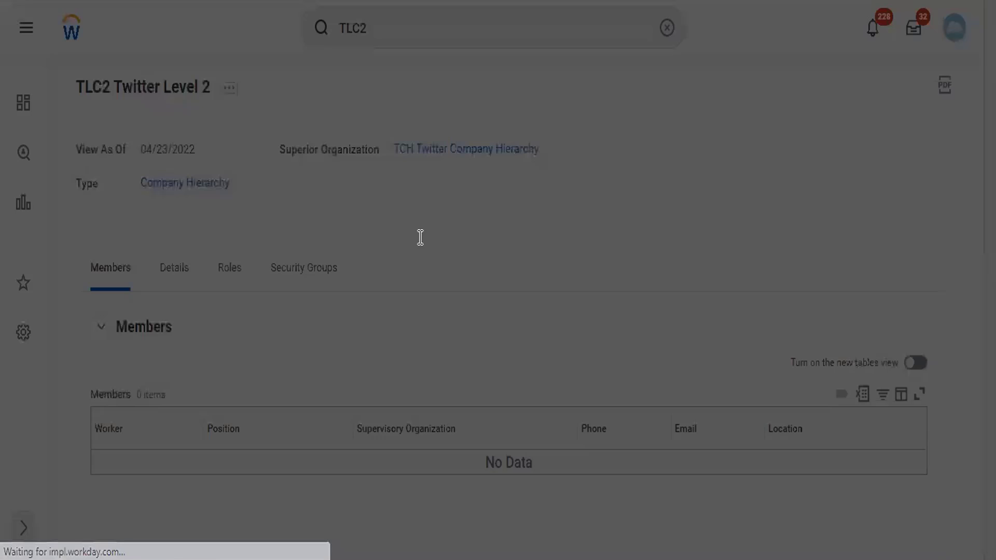
text(twitter)
key(Return)
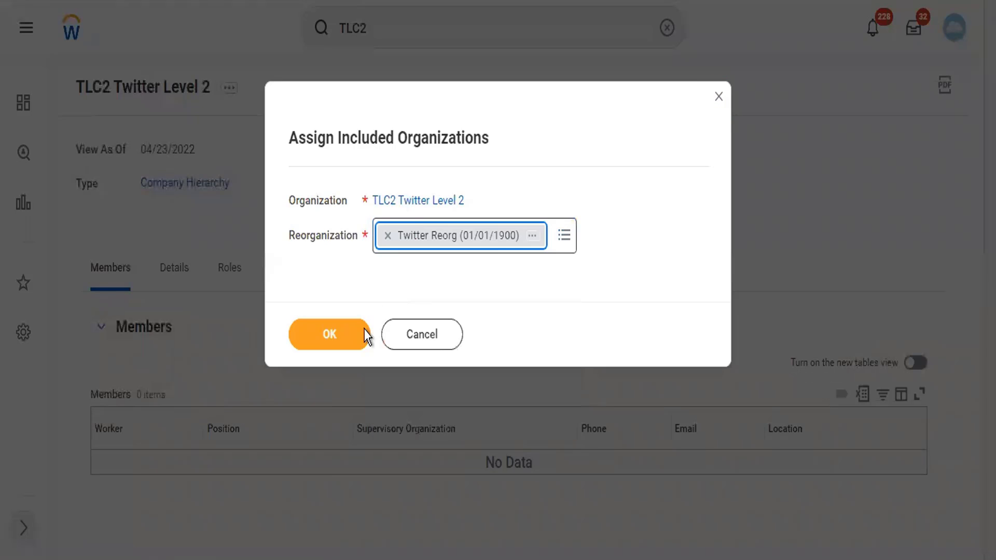
click(348, 347)
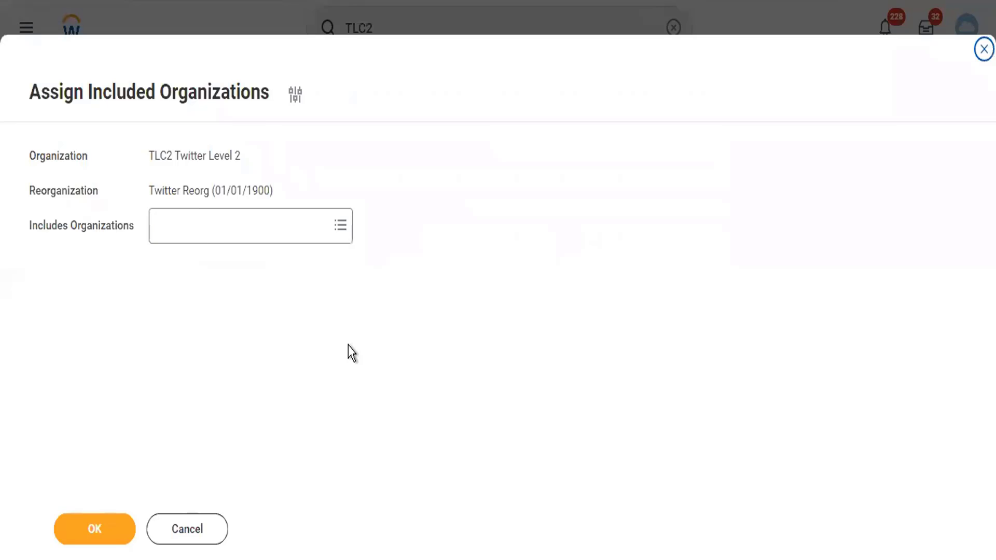
Add LSUP Lambo Supercars and TC102 Twitter Inc as included organizations and submit
click(204, 228)
text(la)
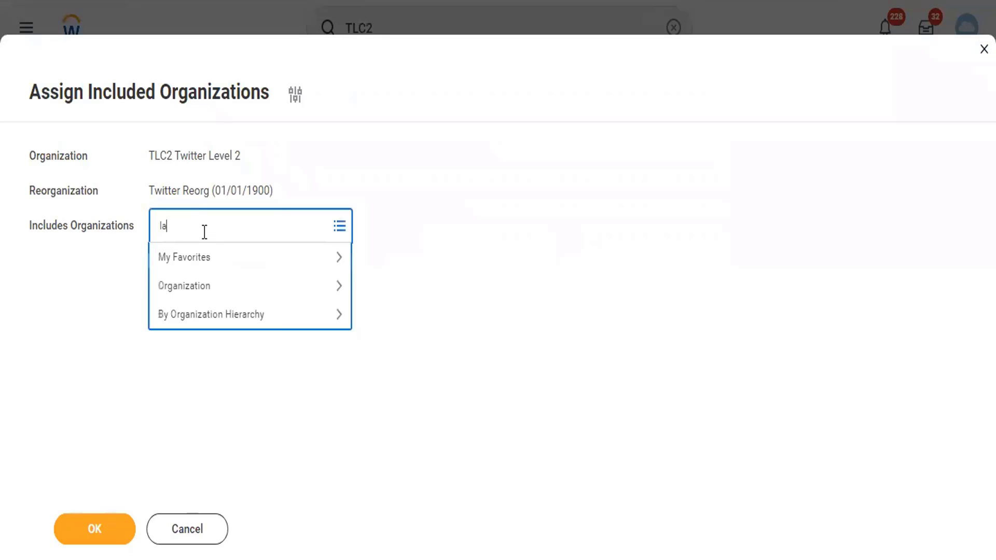
text(mbo)
key(Return)
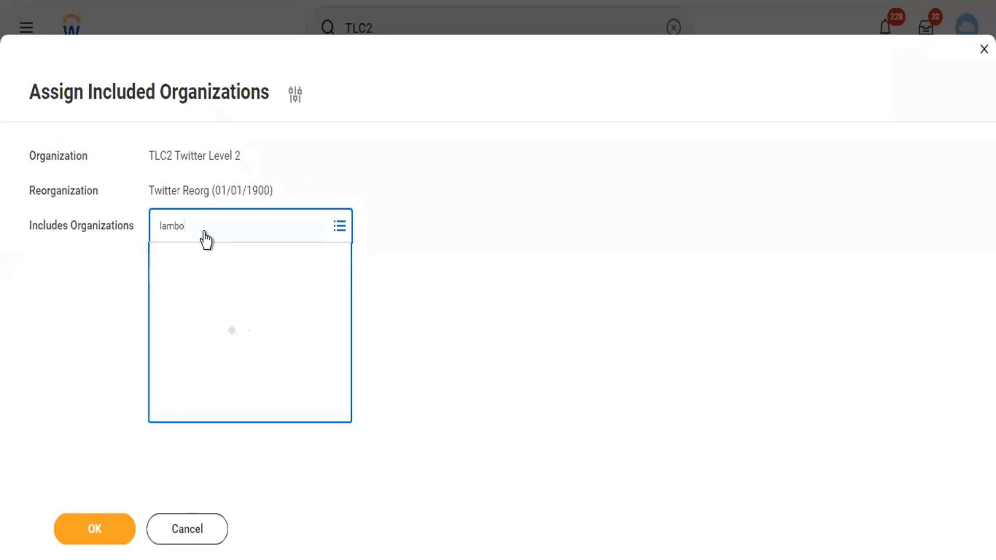
text(twitter)
key(Return)
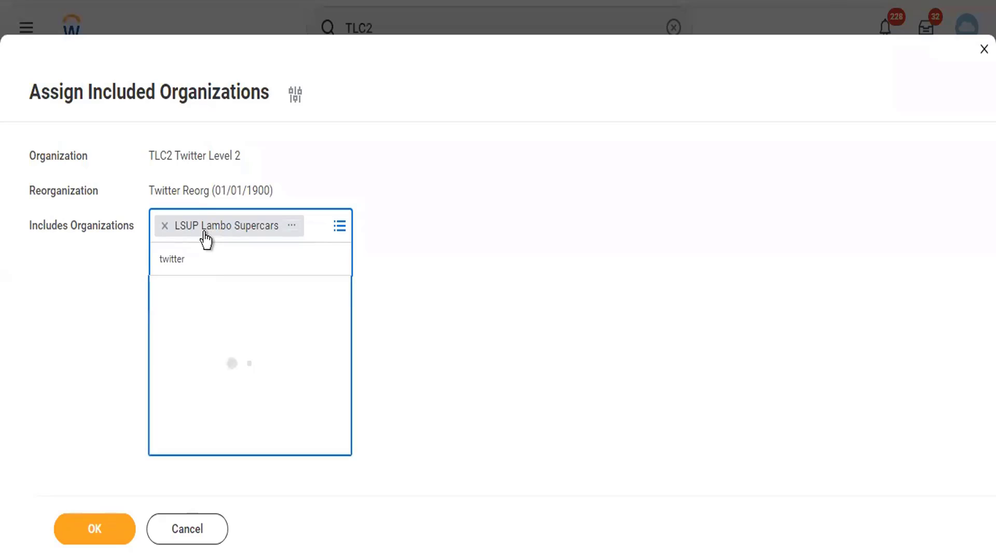
click(98, 529)
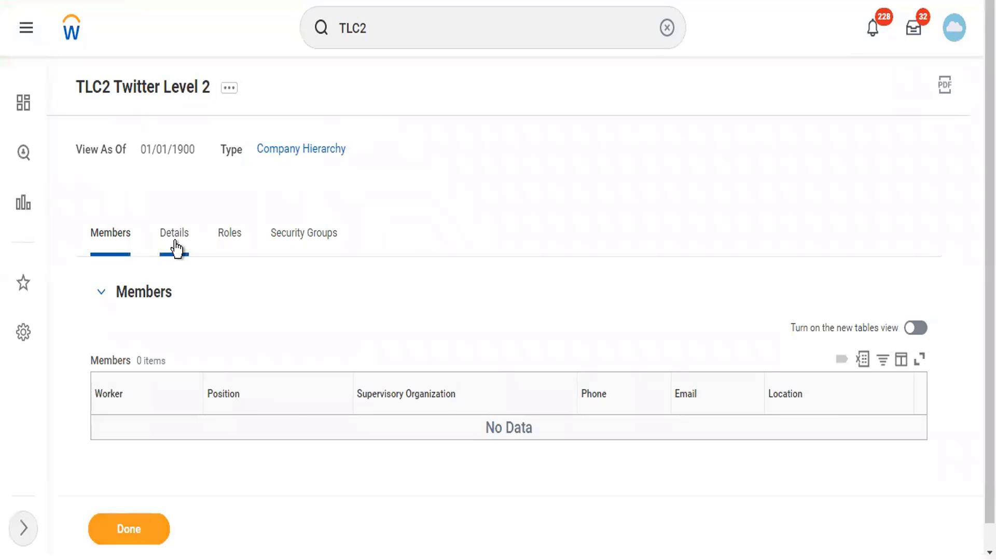
Check TLC2 Twitter Level 2's Details tab and open its Navigate Hierarchy chart
click(174, 241)
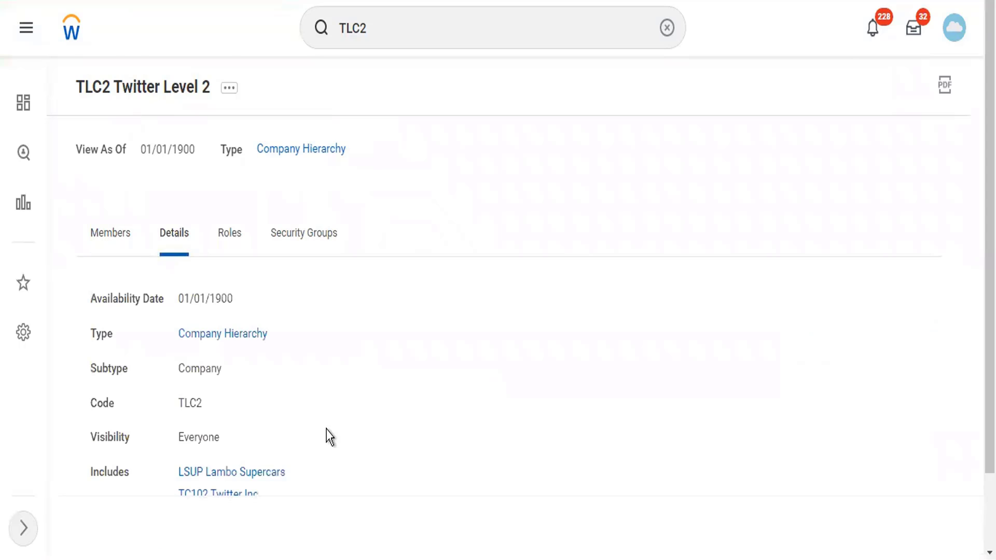
scroll(334, 364, down, 2)
scroll(241, 36, up, 2)
click(229, 88)
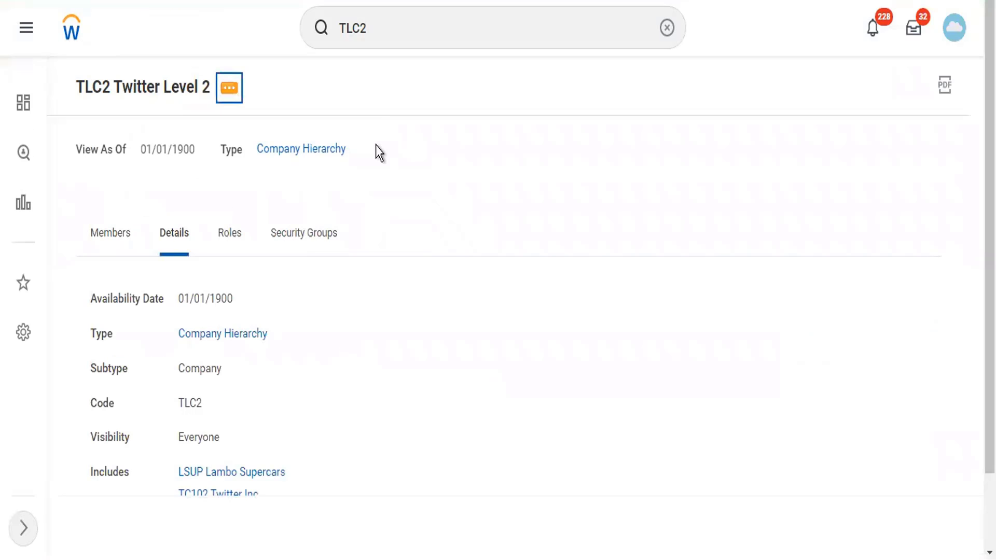
mouse_move(376, 151)
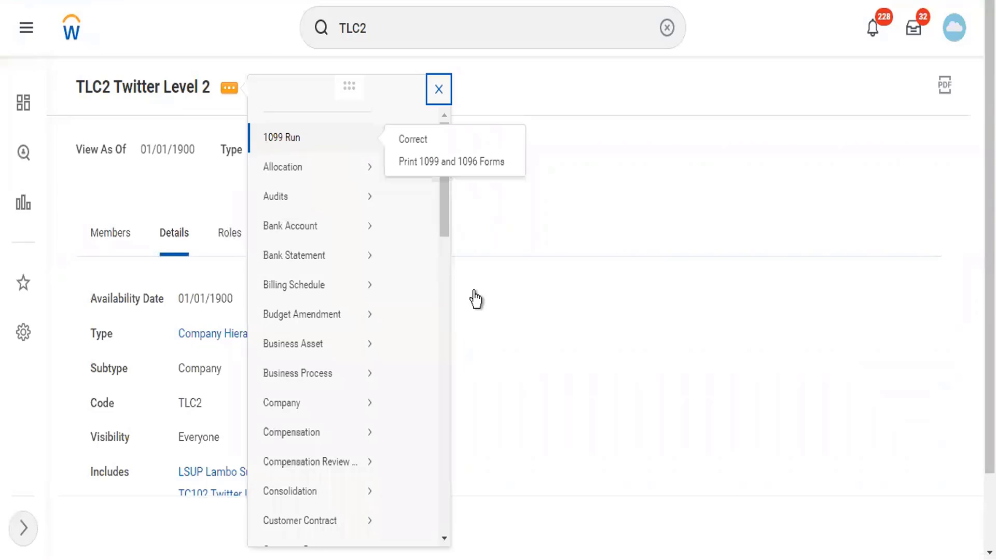
click(580, 437)
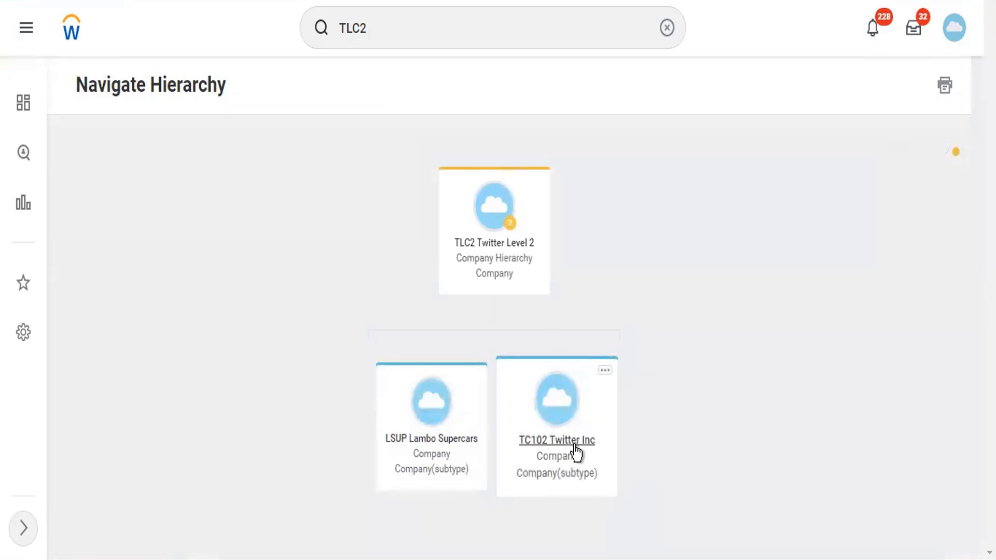
Select the TLC2 card and reopen Navigate Hierarchy to show Lambo Supercars and Twitter Inc beneath
click(515, 254)
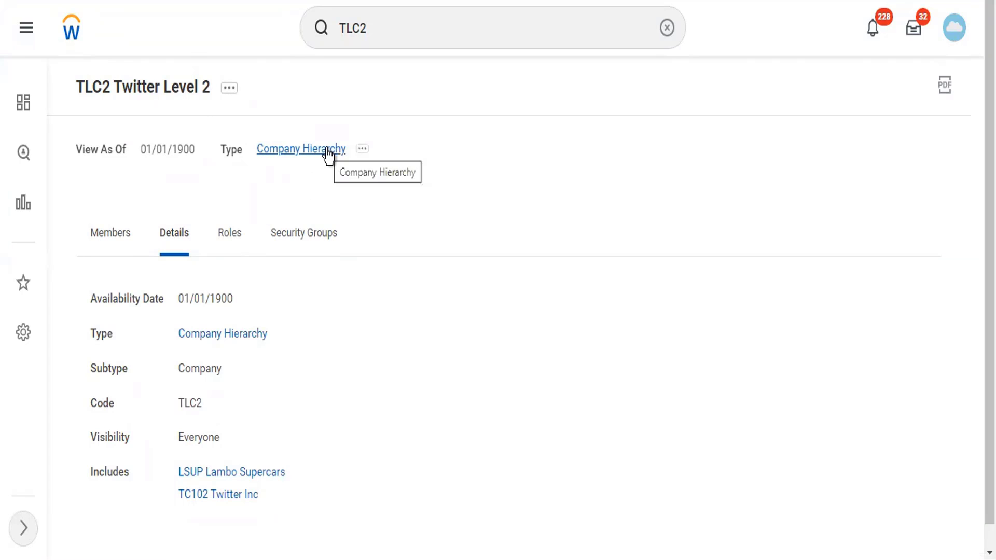
click(229, 88)
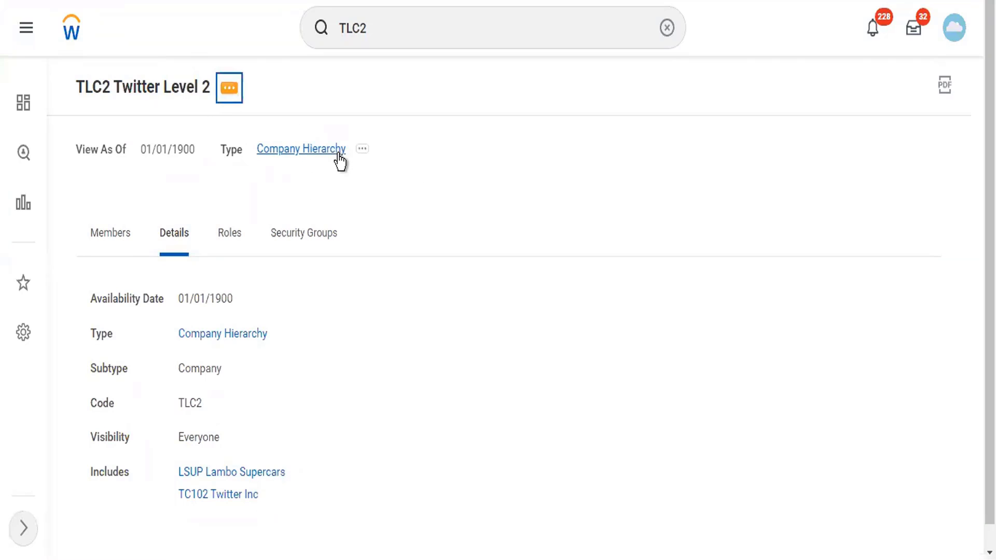
mouse_move(340, 162)
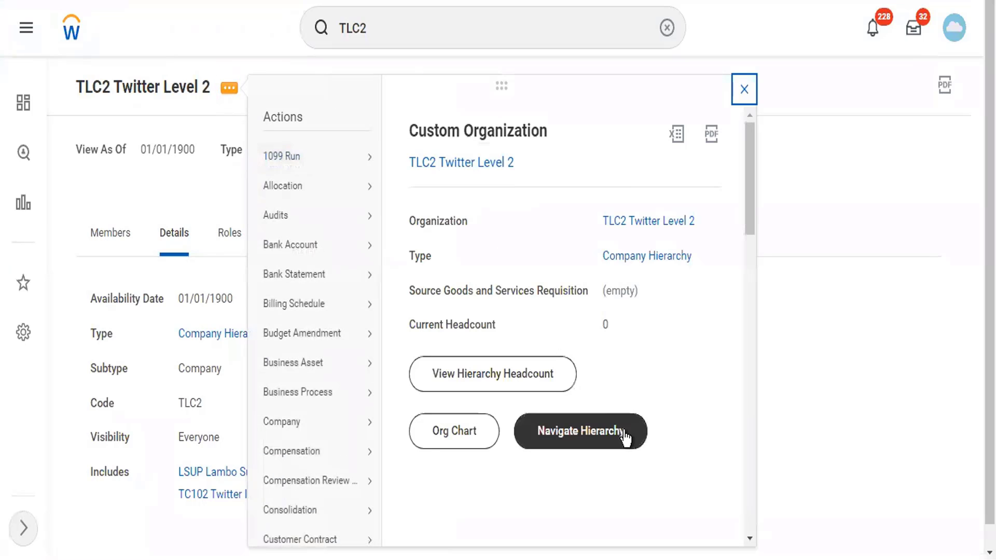
click(623, 433)
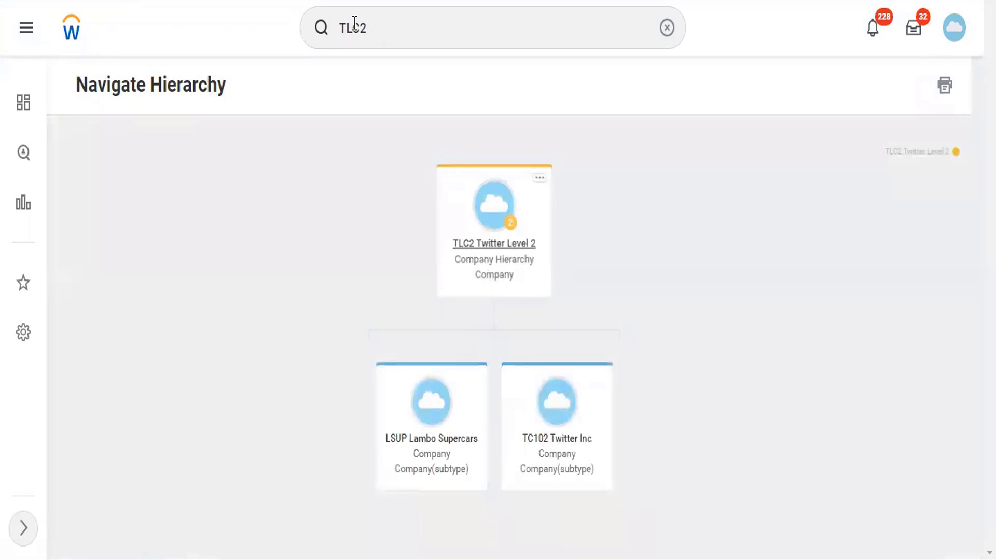
Search TCH, open TCH Twitter Company Hierarchy, and view its Navigate Hierarchy chart
click(311, 29)
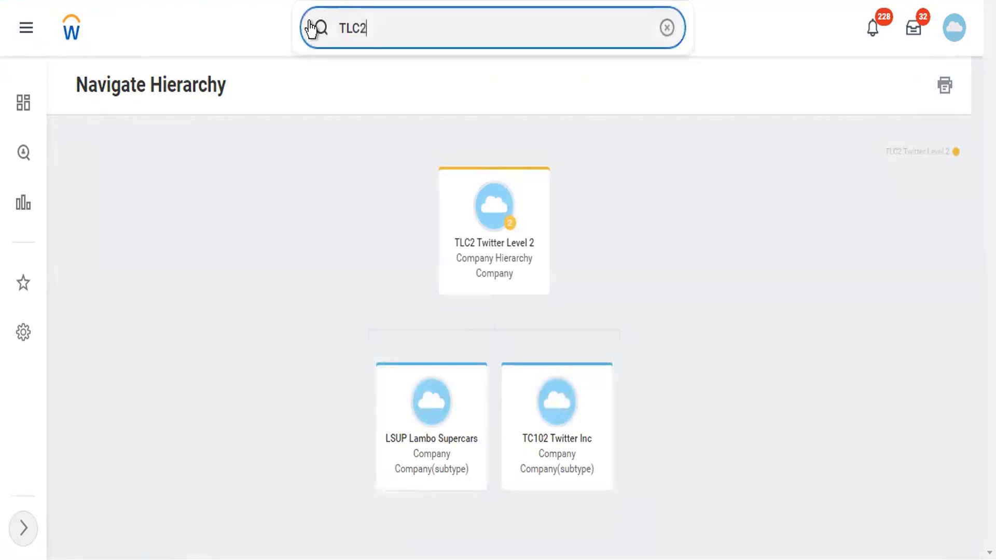
key(ctrl+a)
text(TCH)
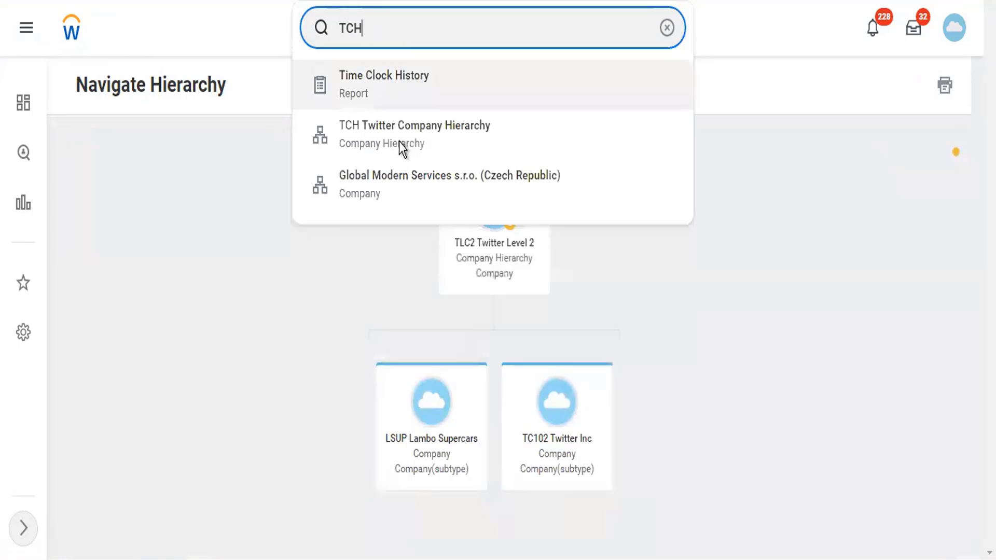
click(400, 142)
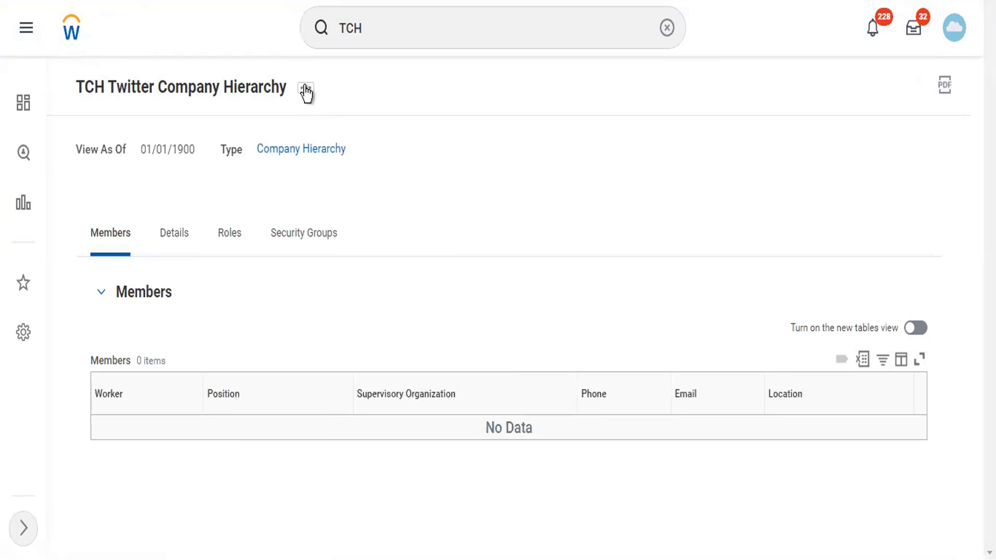
click(306, 89)
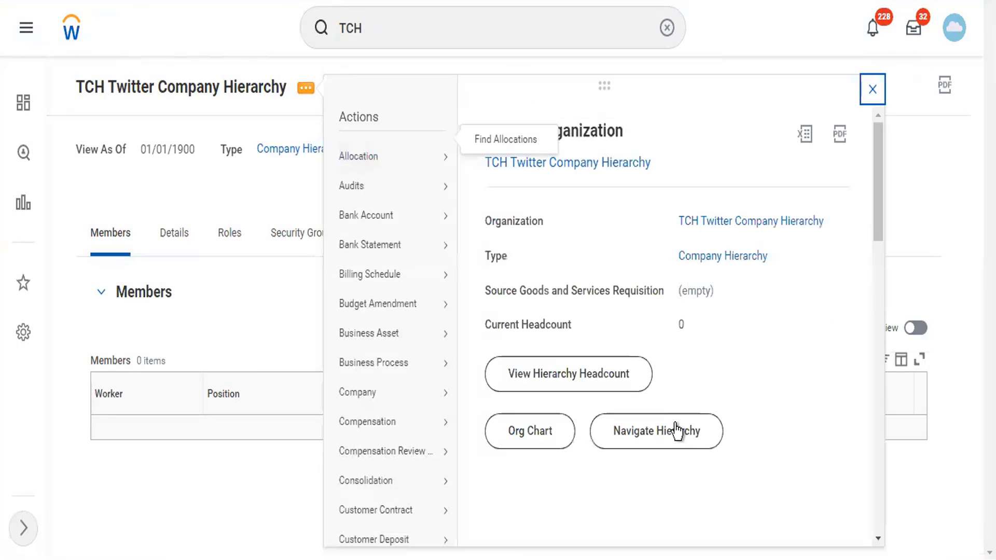
click(677, 430)
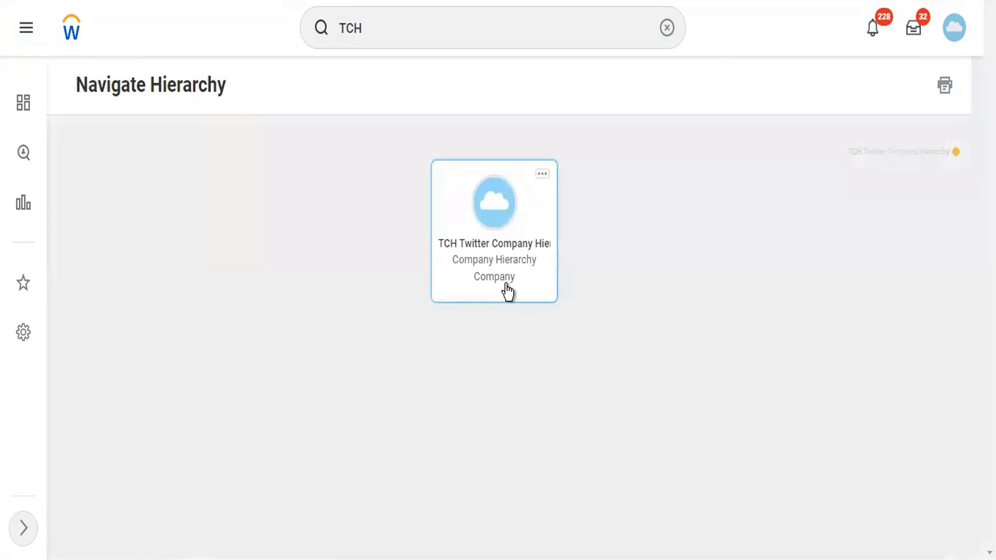
Open TCH from its card, check Details (code TCH, subtype Company, visibility Everyone), and show Related Actions
click(507, 292)
right_click(507, 292)
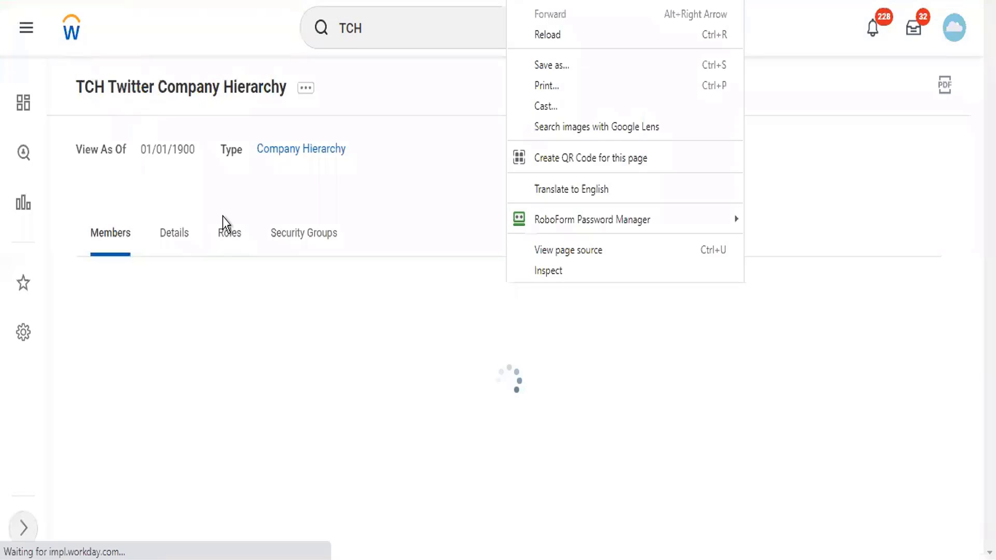
click(183, 238)
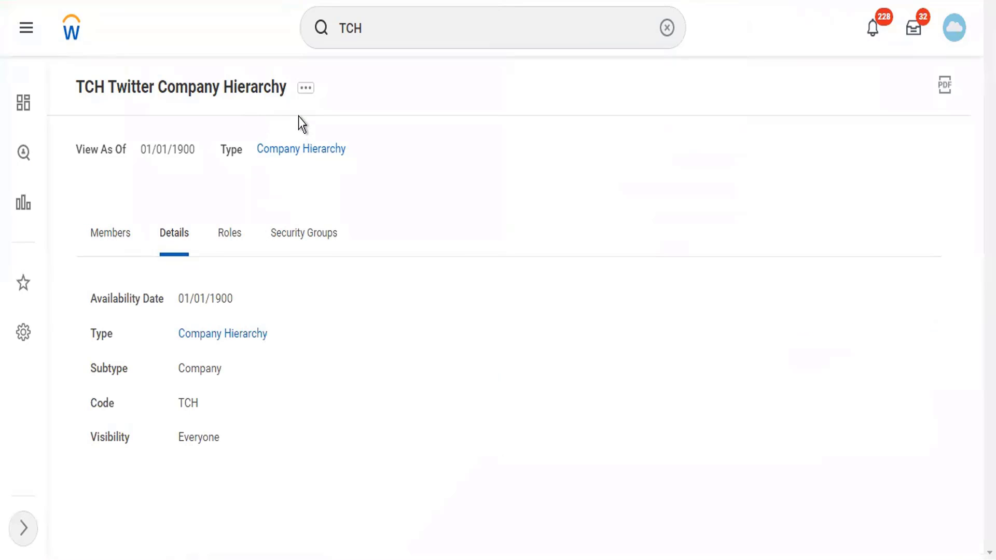
click(306, 88)
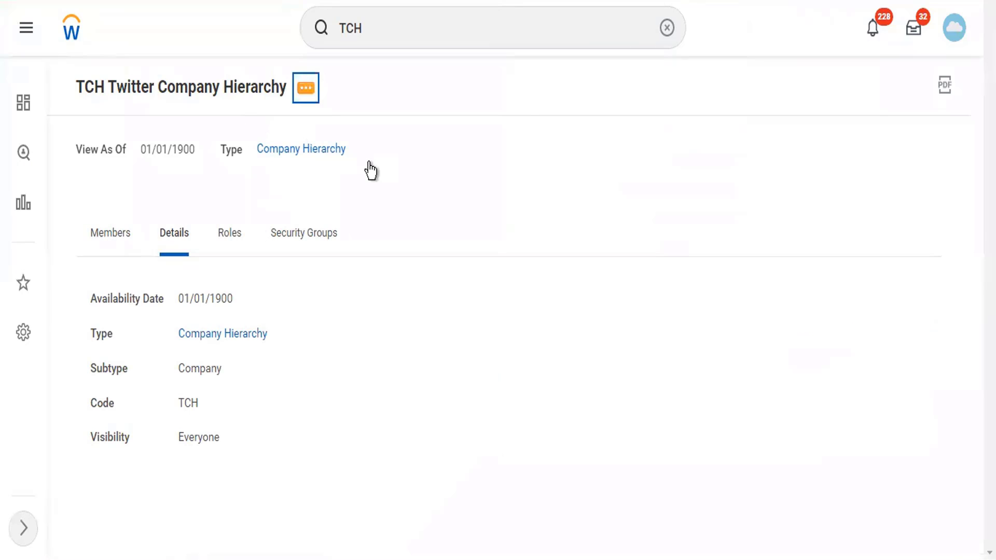
mouse_move(370, 169)
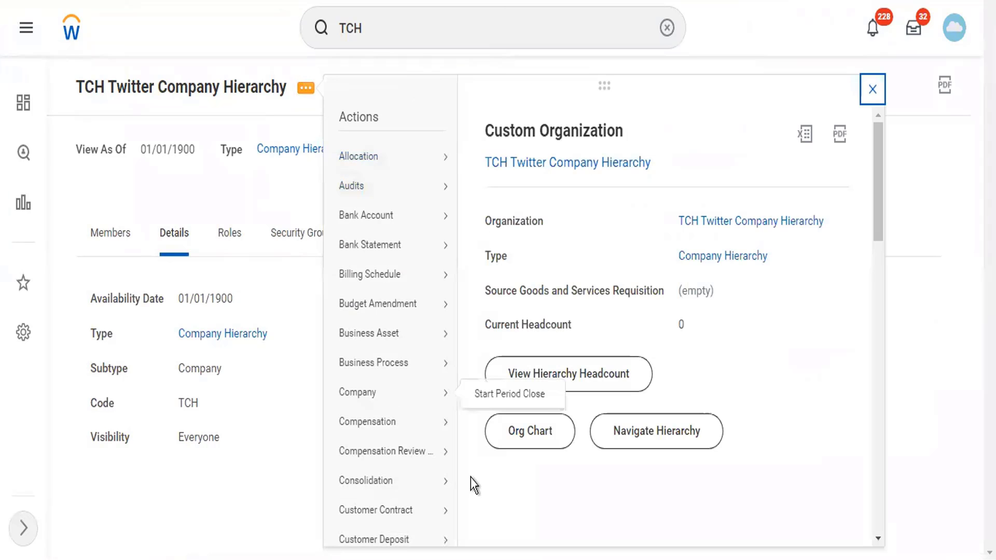
scroll(366, 493, down, 12)
Start Assign Included Organizations for TCH Twitter Company Hierarchy with Twitter Reorg
scroll(367, 493, down, 3)
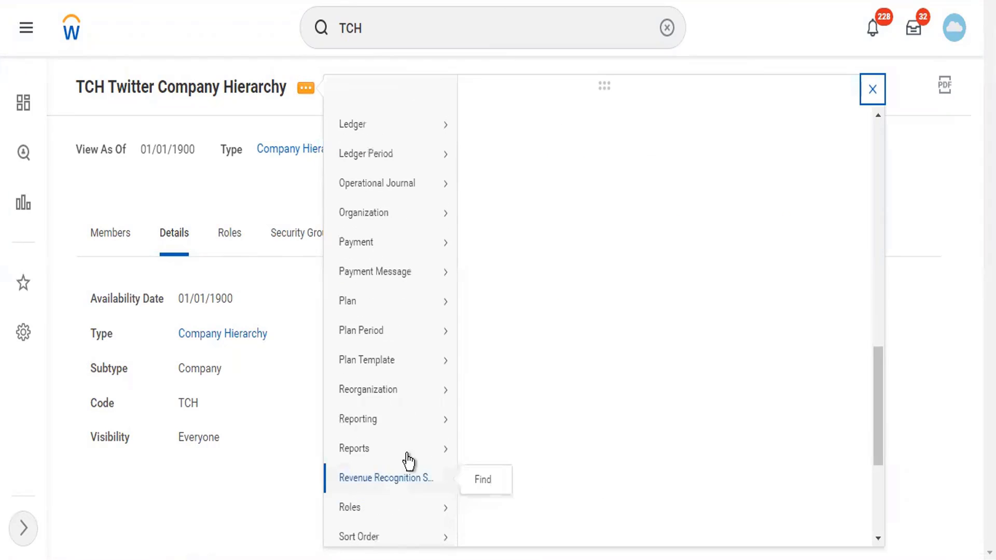
mouse_move(441, 402)
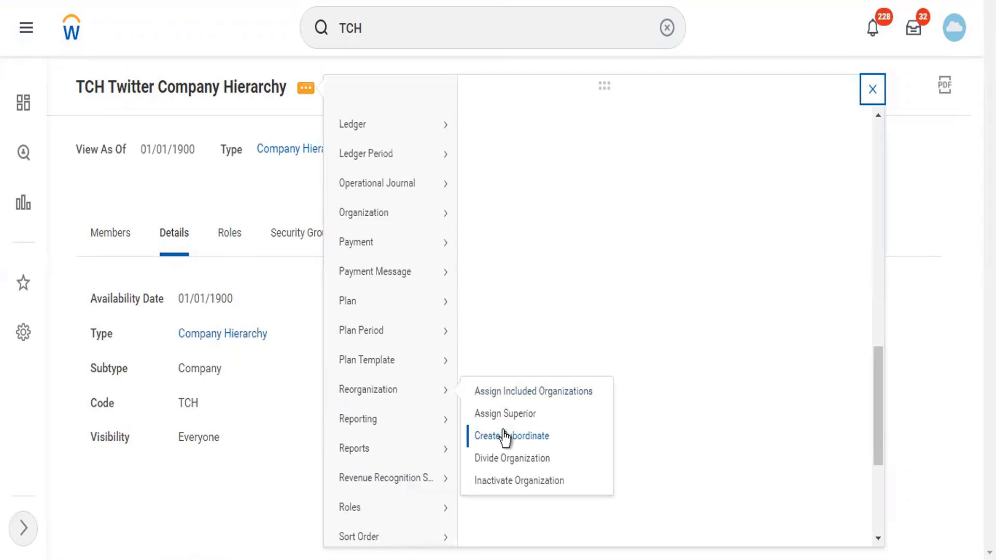
click(551, 393)
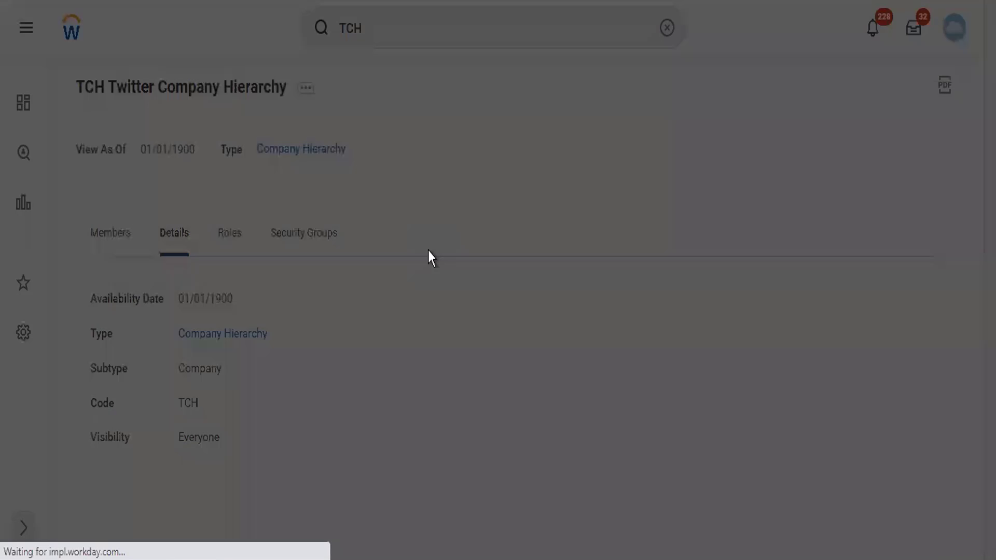
click(430, 250)
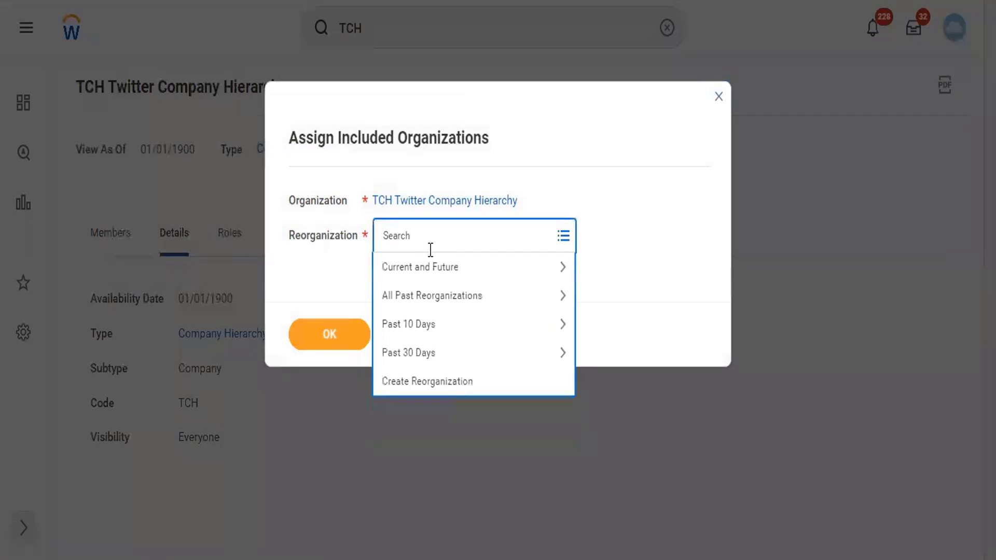
text(tw)
key(Return)
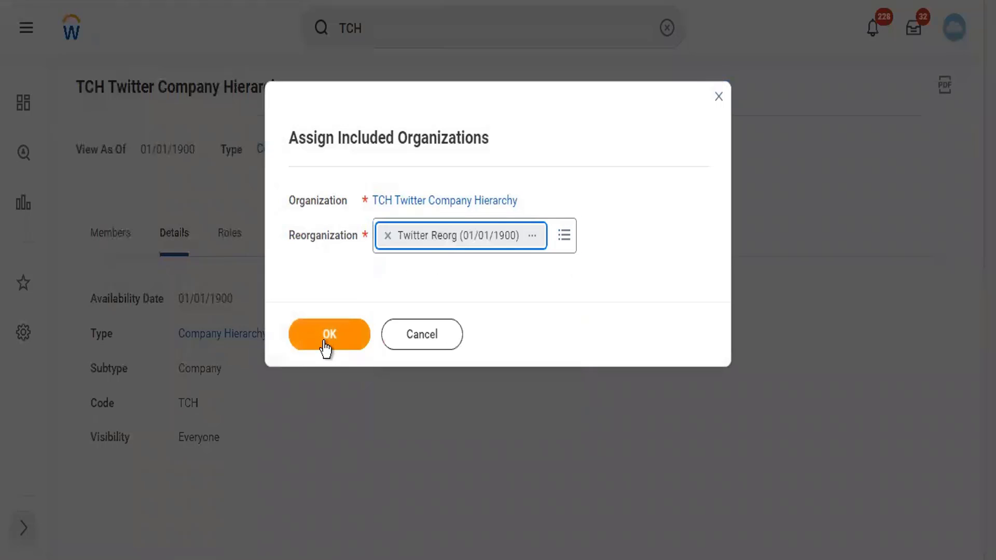
click(323, 341)
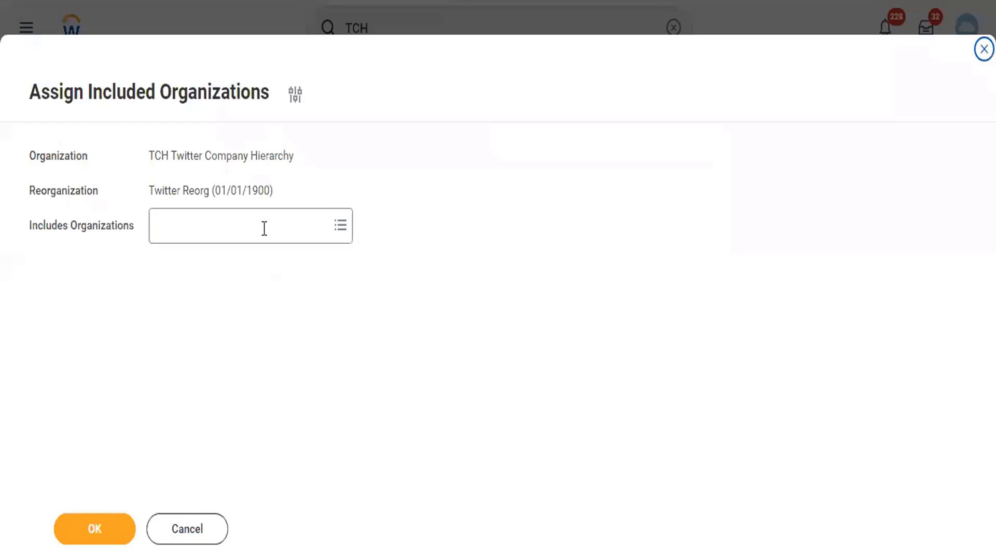
Add then remove TC102 Twitter Inc, and cancel, discarding the changes
click(264, 229)
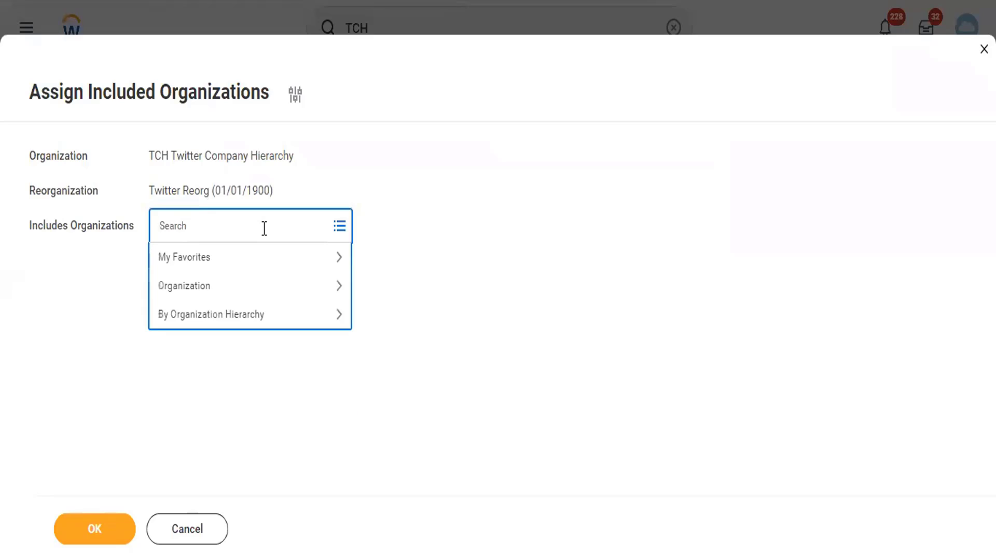
text(twitt)
key(Return)
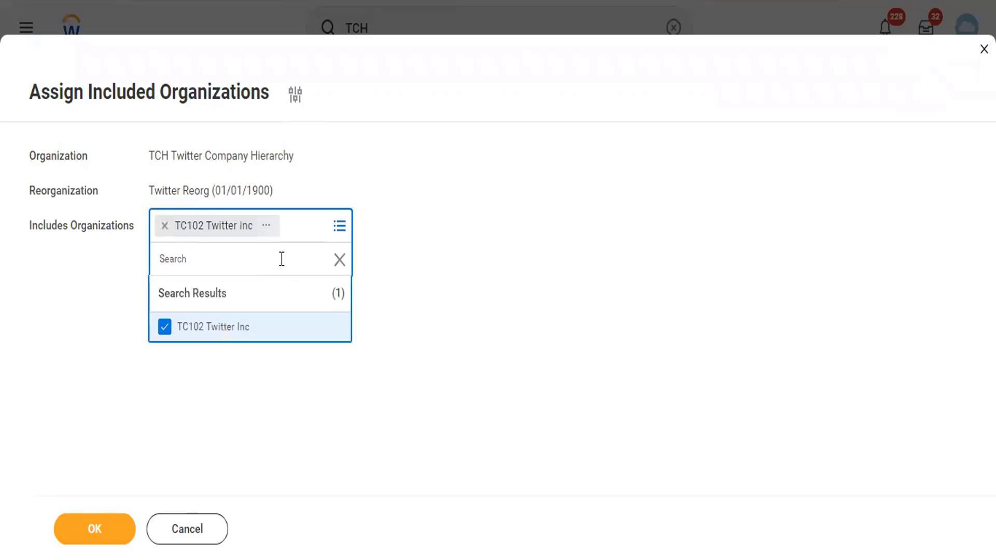
click(165, 227)
click(179, 526)
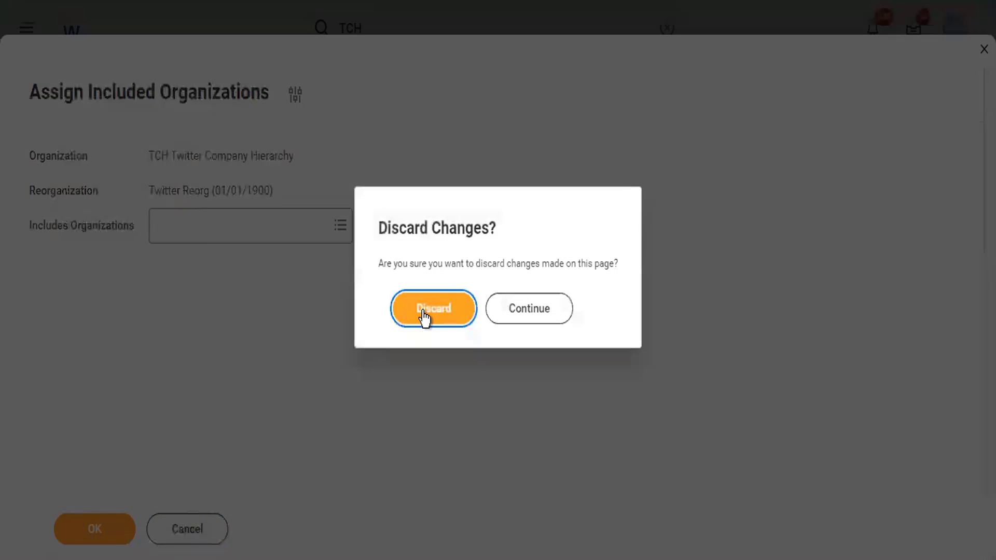
click(424, 317)
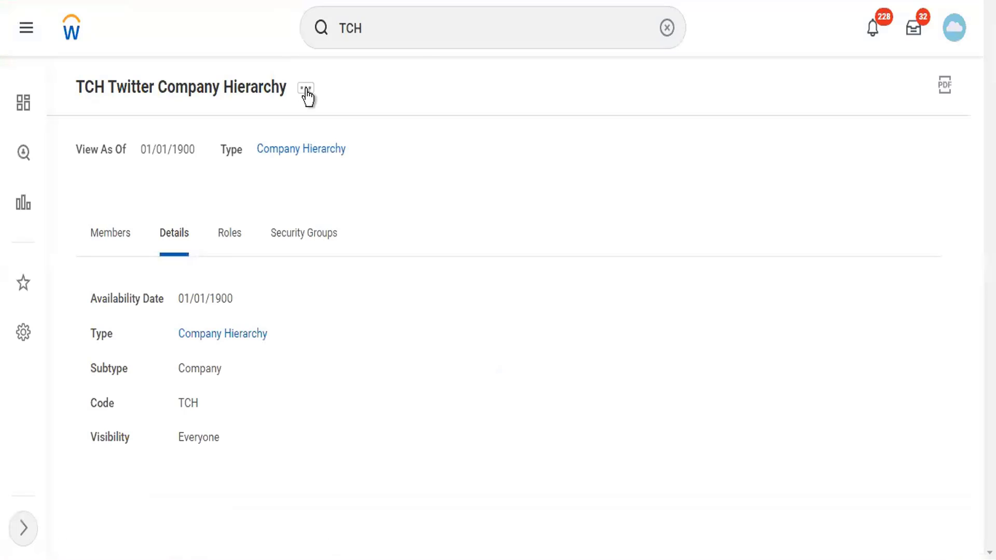
Search TLC, open TLC2 Twitter Level 2, and view Details listing Lambo Supercars and Twitter Inc
click(421, 32)
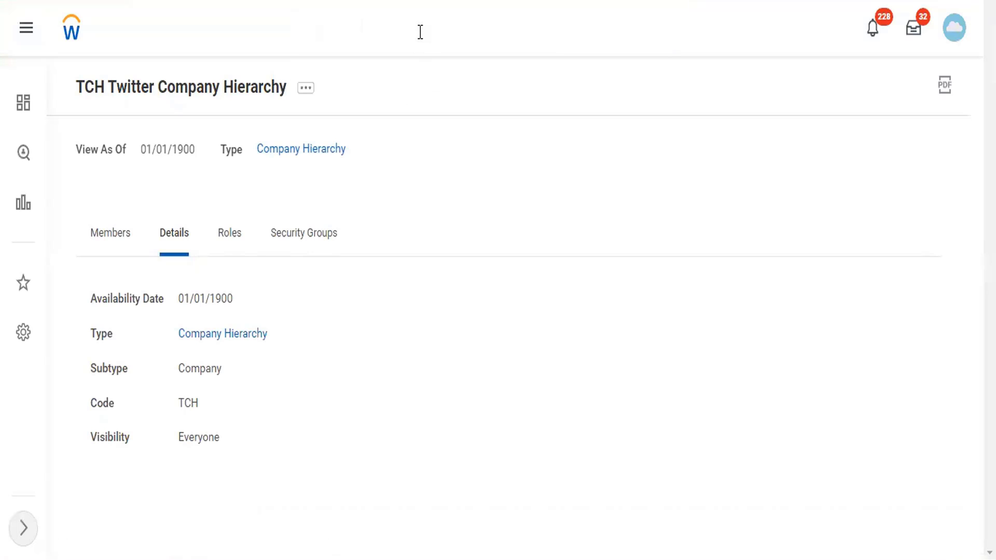
drag(393, 34, 311, 32)
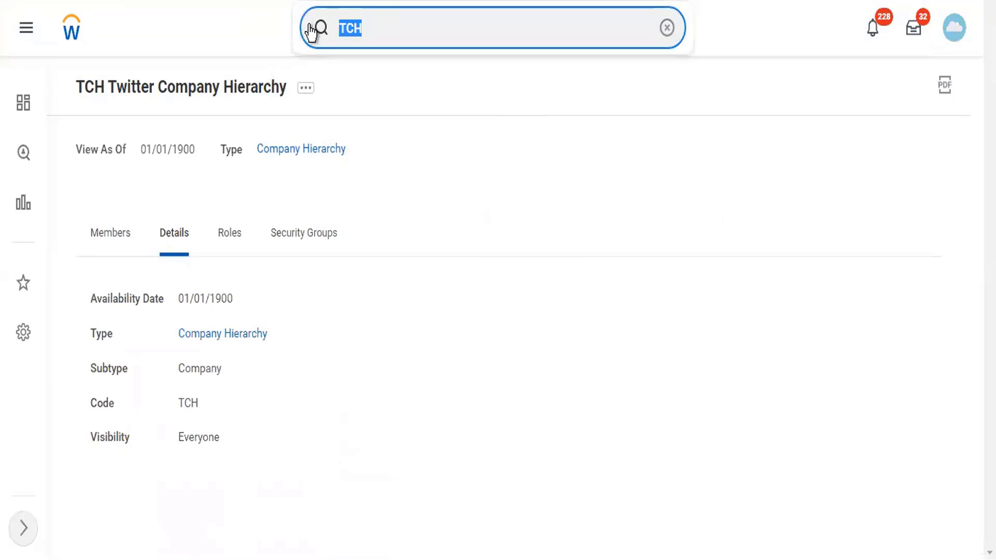
text(TLC)
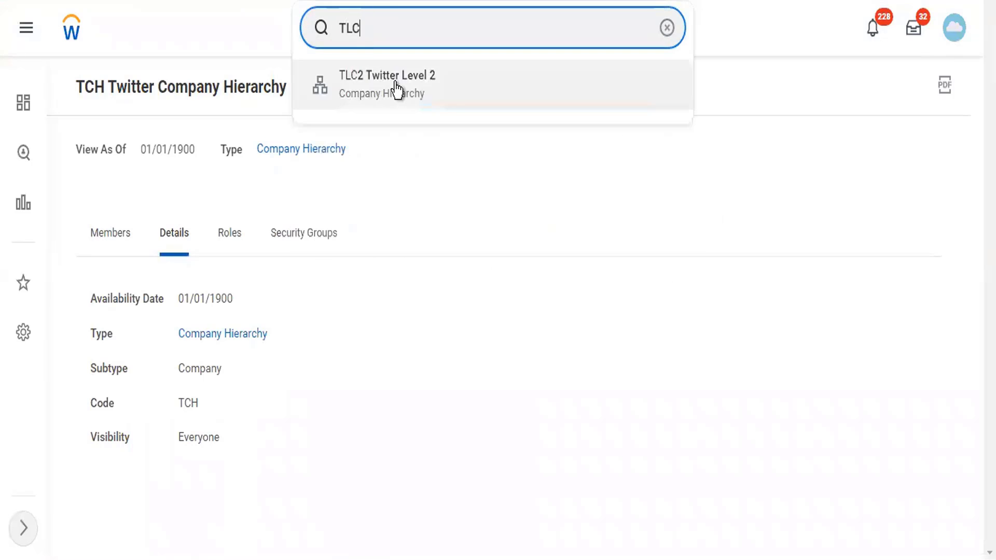
click(398, 91)
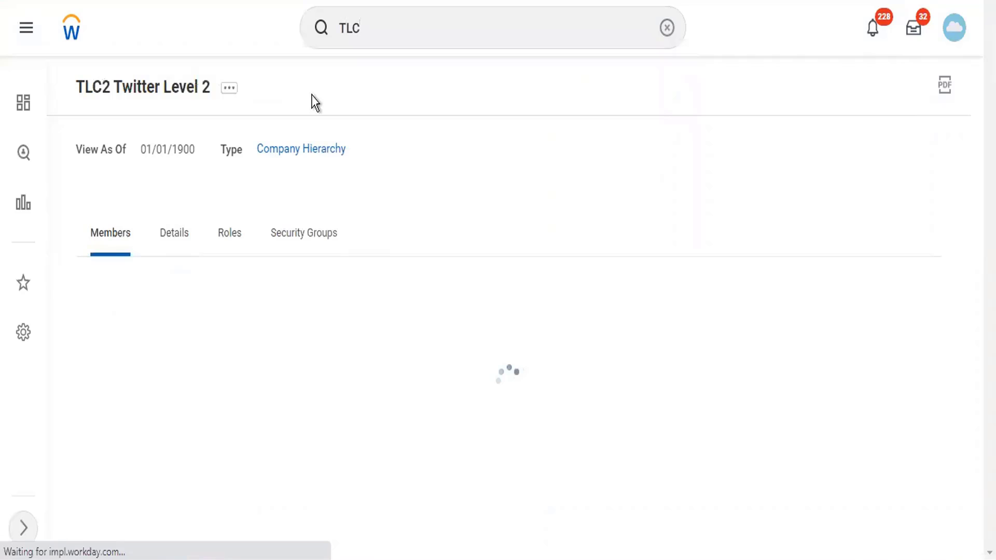
click(168, 237)
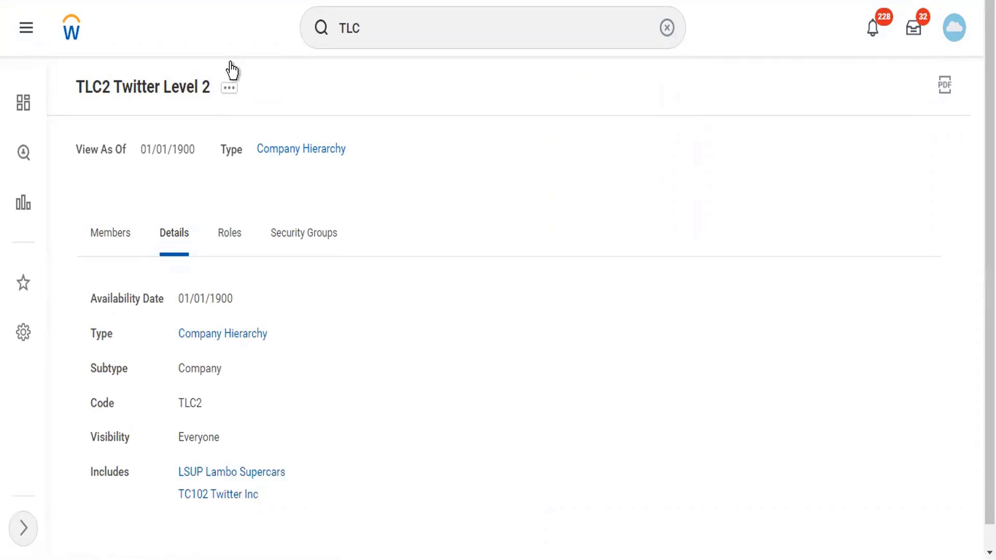
click(228, 93)
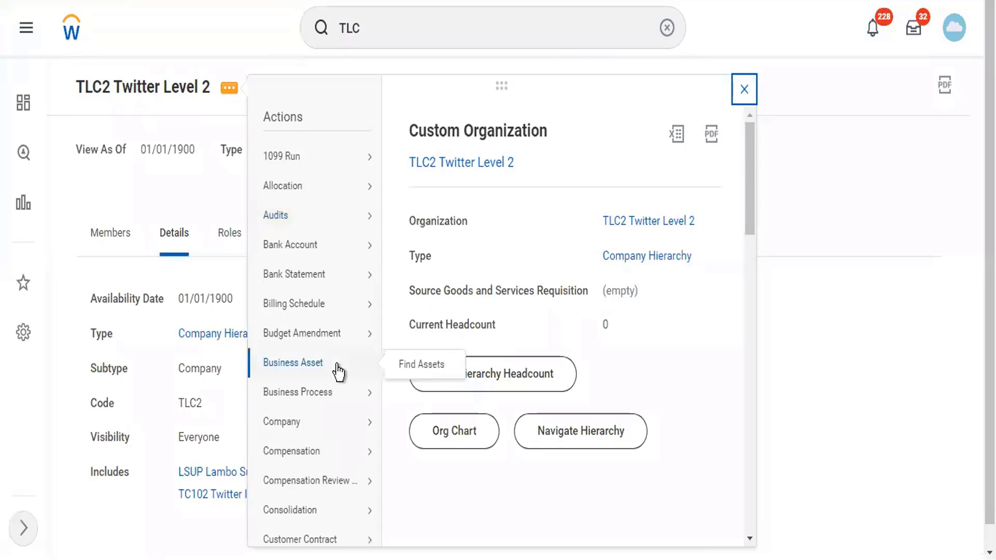
Start Assign Superior for TLC2 Twitter Level 2 effective 01/01/1900, reaching the TCH conflicting event
scroll(345, 415, down, 6)
scroll(361, 470, down, 5)
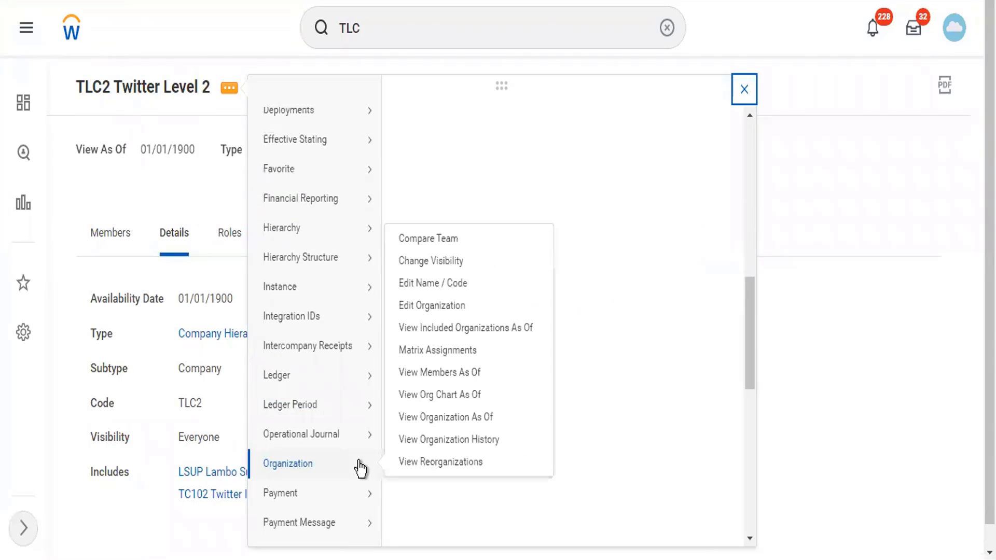
scroll(361, 467, down, 4)
mouse_move(360, 433)
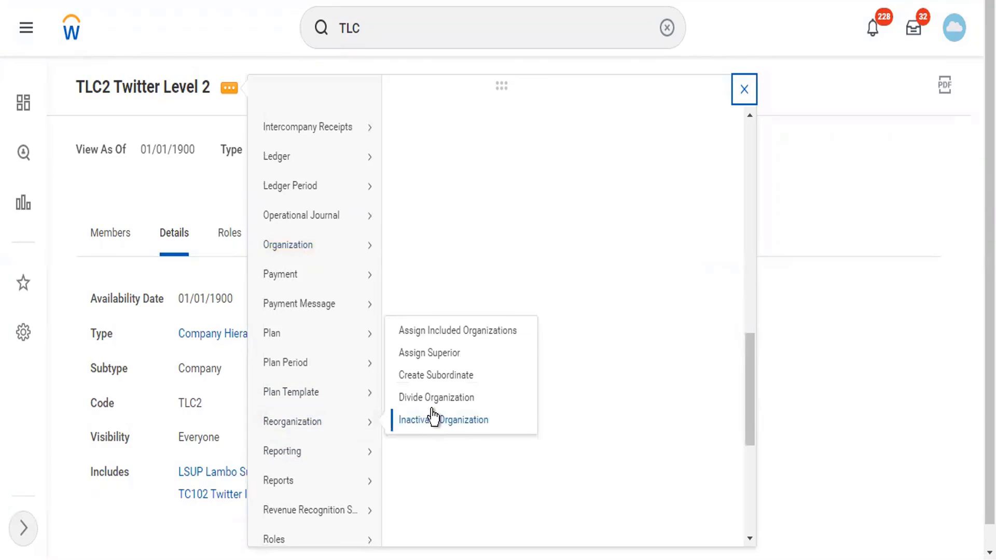
click(445, 355)
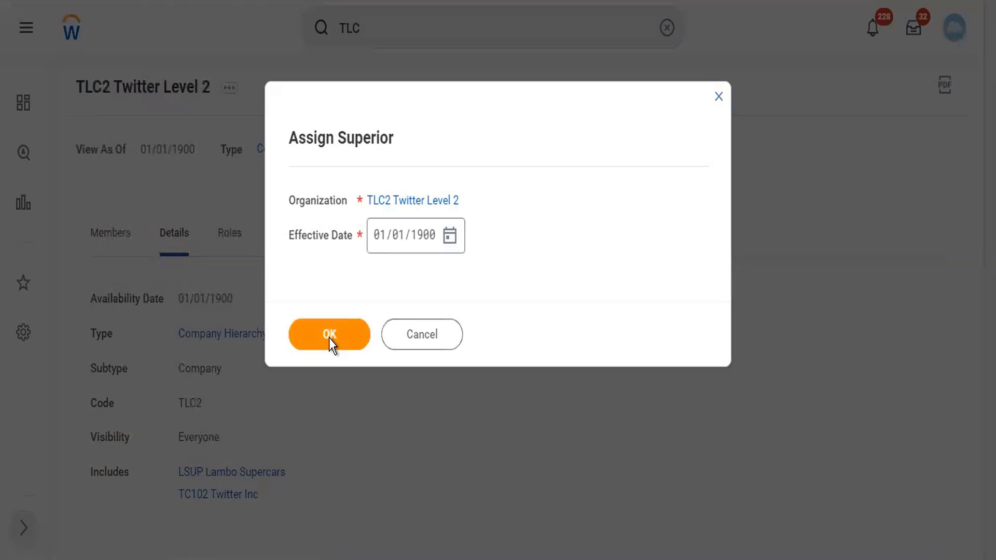
click(329, 336)
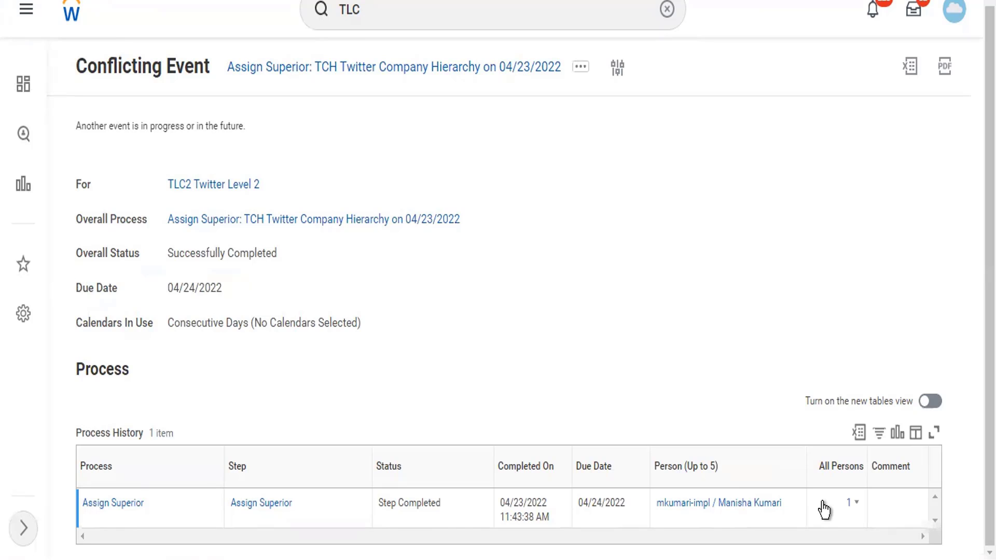
Review the All Persons list and the Assign Superior event's process history, then return to TLC2
click(851, 506)
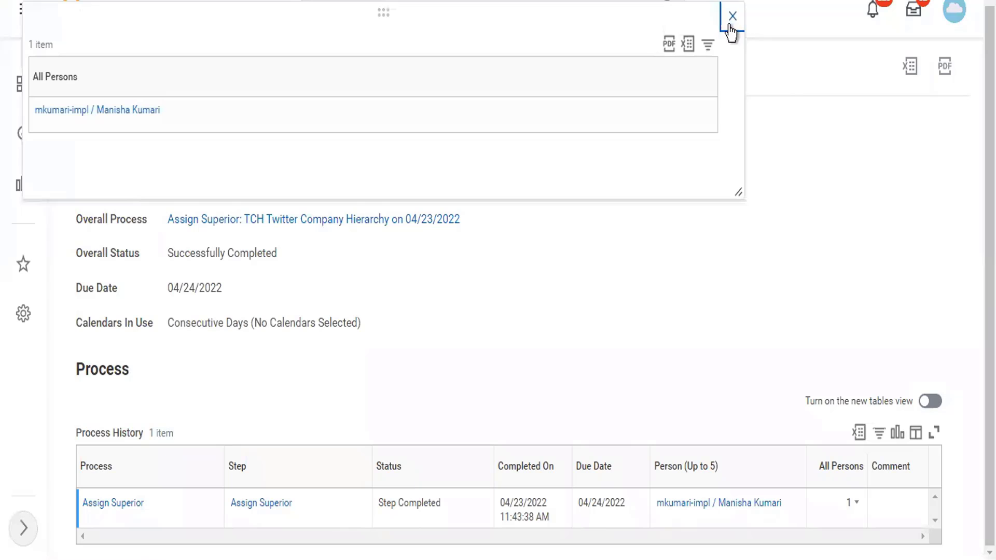
click(732, 24)
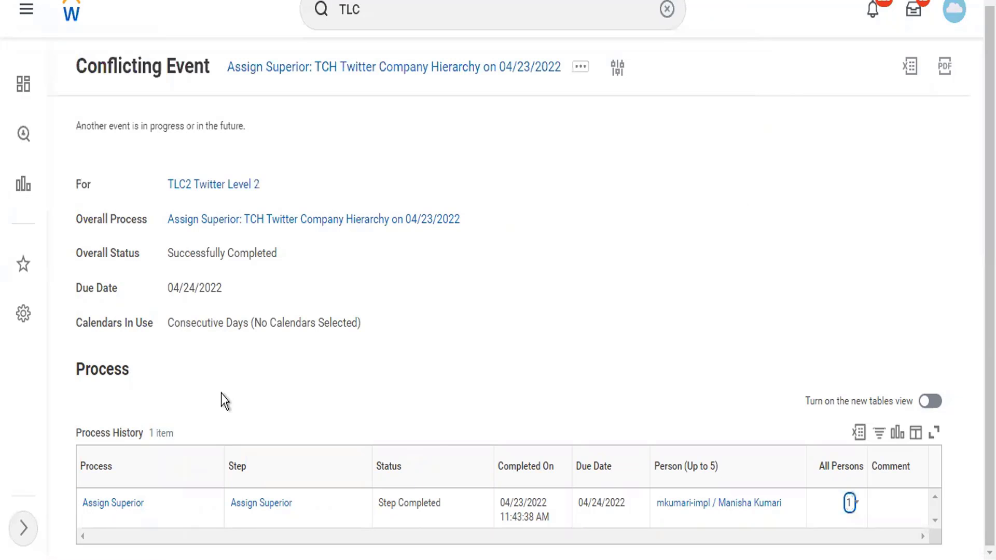
click(113, 503)
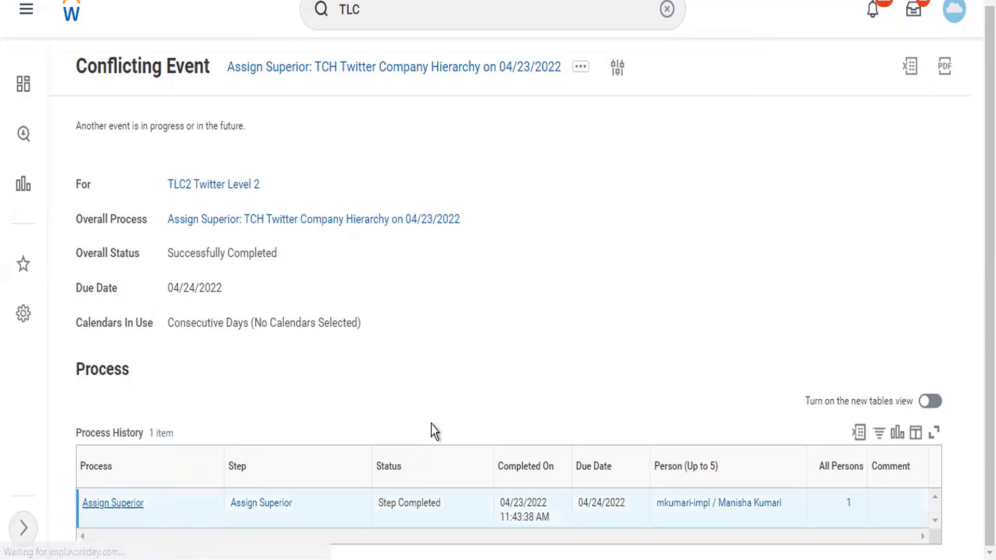
click(170, 340)
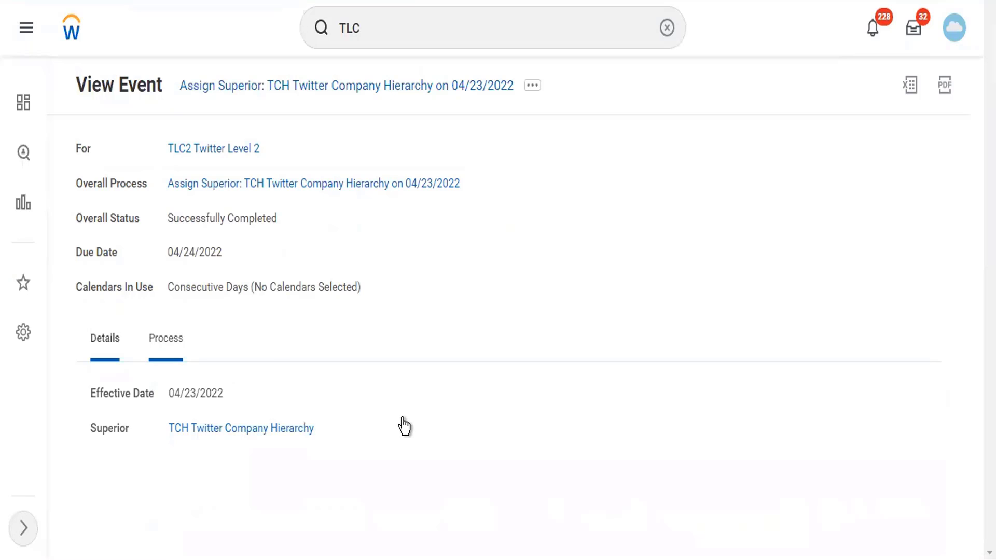
scroll(409, 428, down, 1)
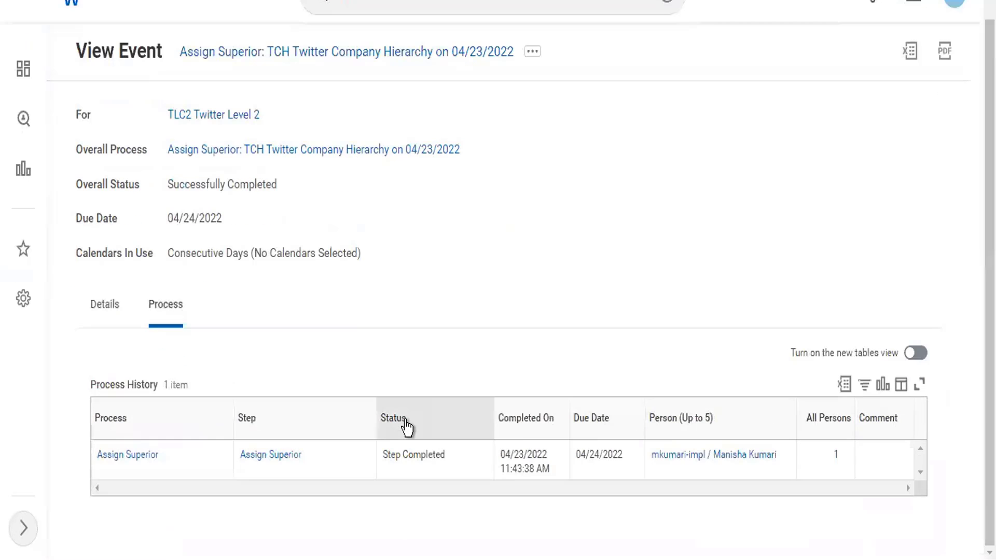
scroll(357, 293, up, 1)
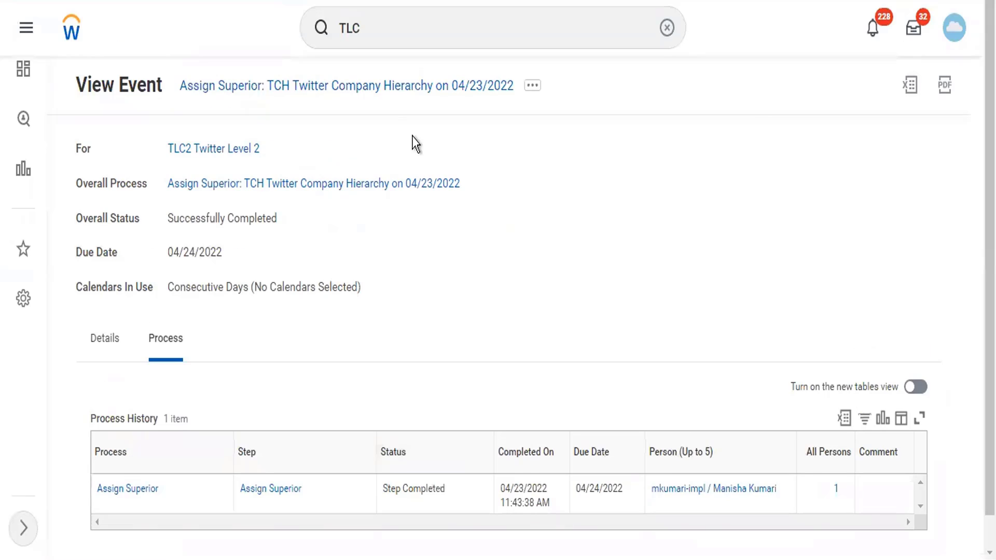
click(235, 150)
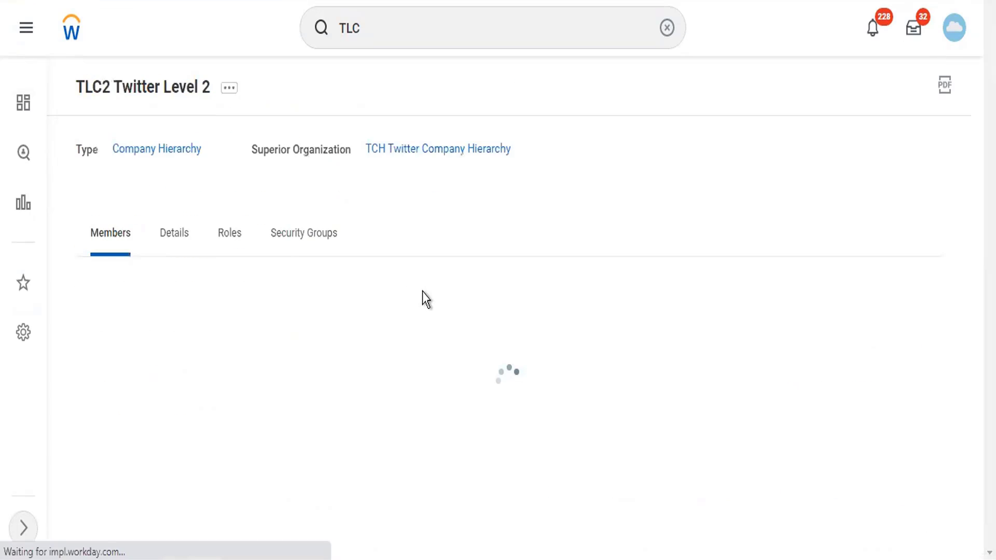
Reopen TLC2 Twitter Level 2's details and follow its Top Level link to TCH Twitter Company Hierarchy
click(164, 235)
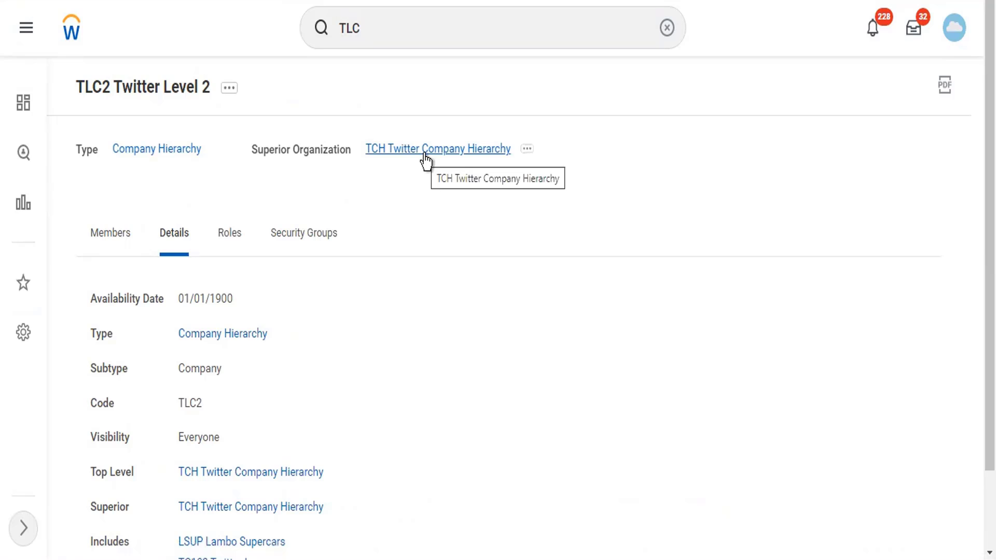
scroll(383, 278, down, 2)
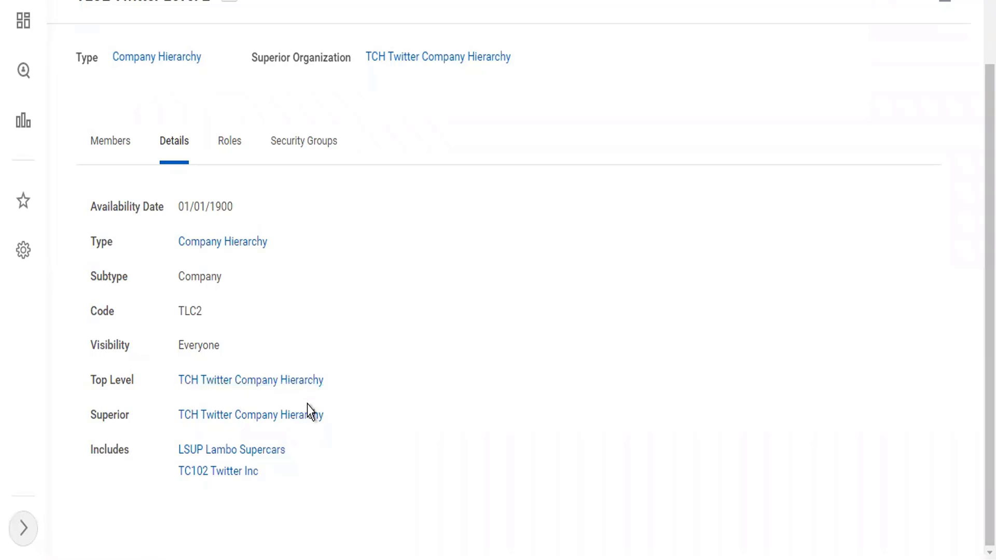
click(307, 380)
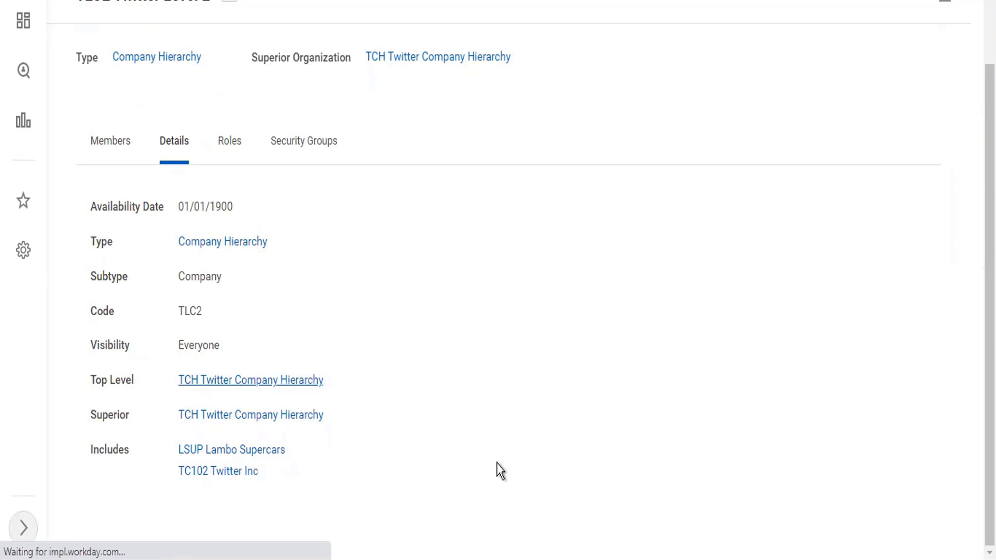
Expand the TLC2 card in the hierarchy chart to show LSUP Lambo Supercars, TC102 Twitter Inc and parent TCH
click(176, 238)
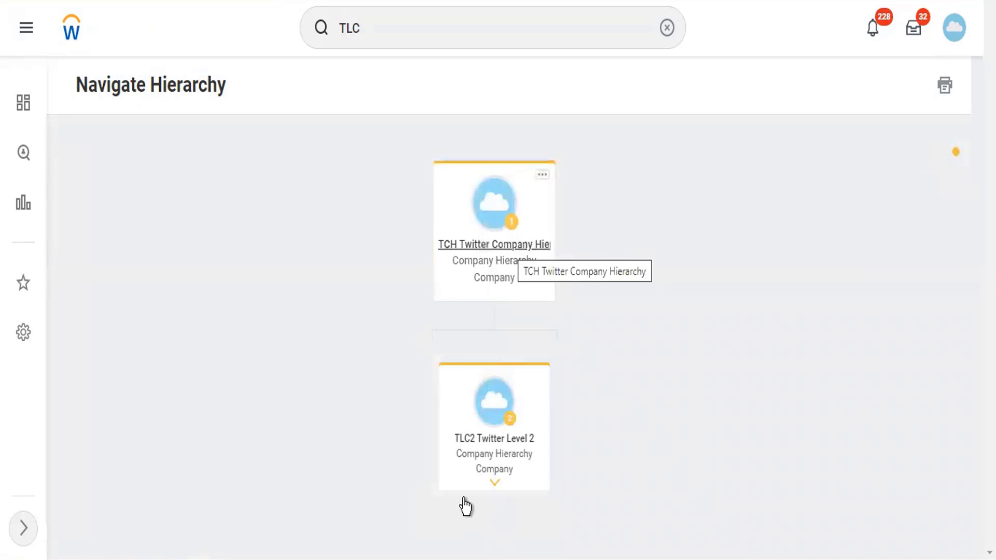
click(495, 489)
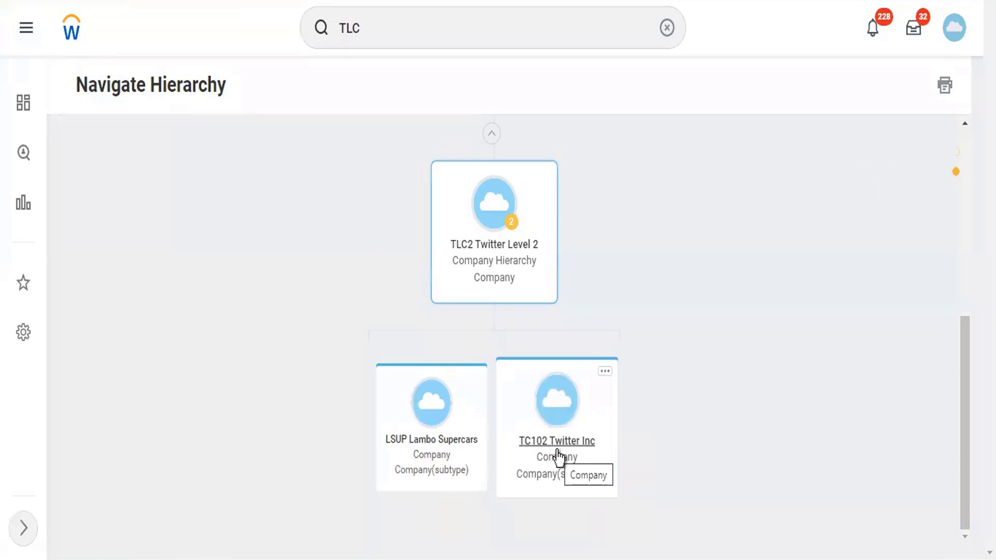
scroll(559, 457, up, 2)
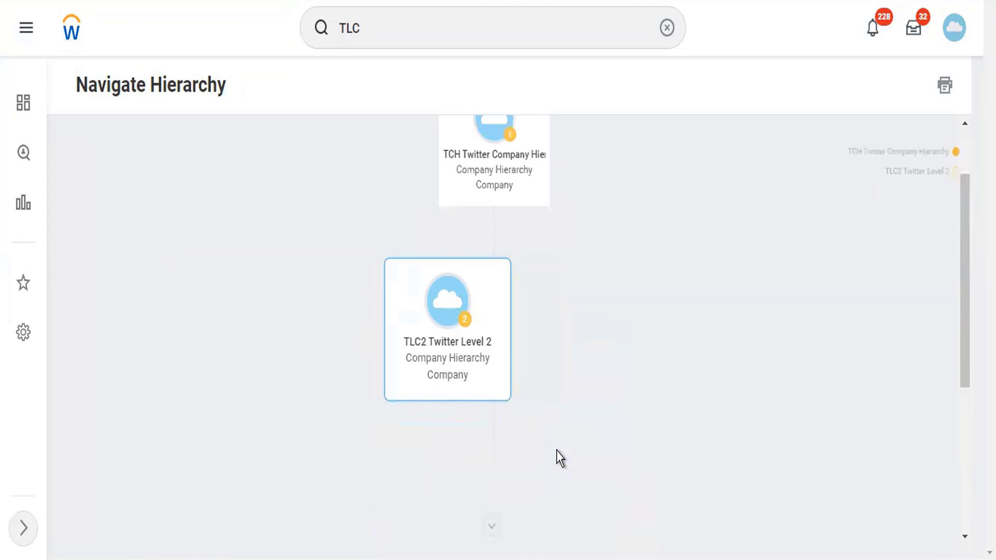
scroll(559, 457, up, 1)
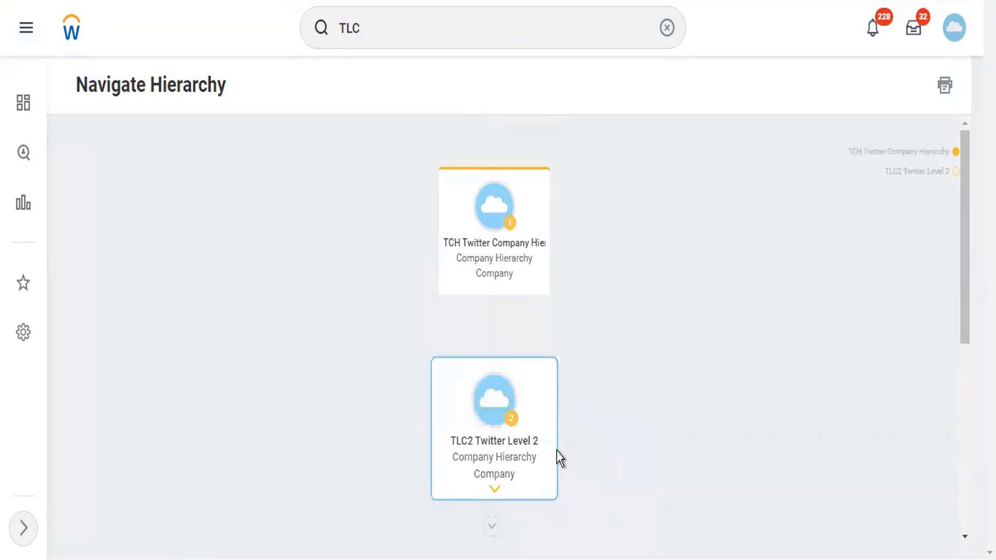
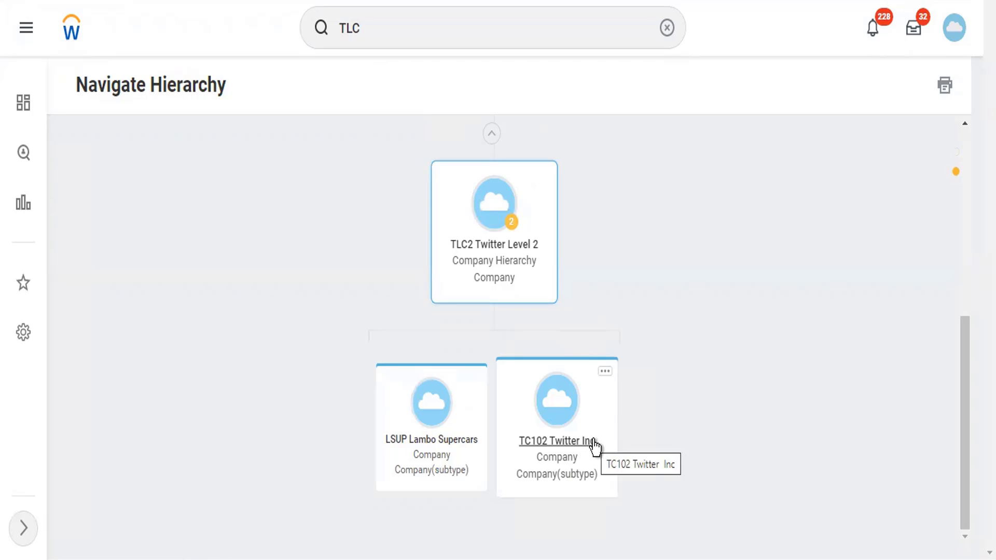
Open the TLC2 Twitter Level 2 organization from its card in the hierarchy chart
click(516, 251)
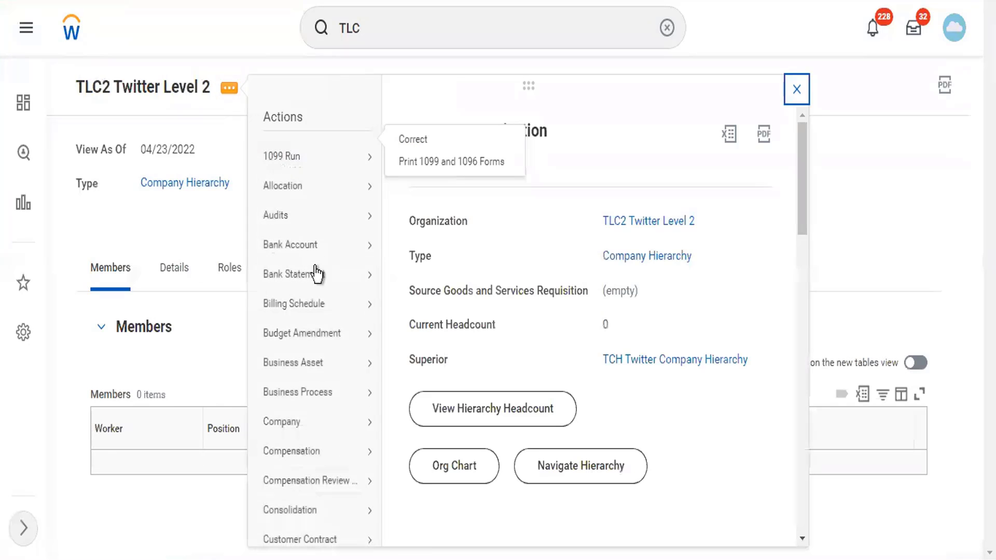
Start assigning included organizations to TLC2 under the Twitter Reorg reorganization
scroll(349, 444, down, 5)
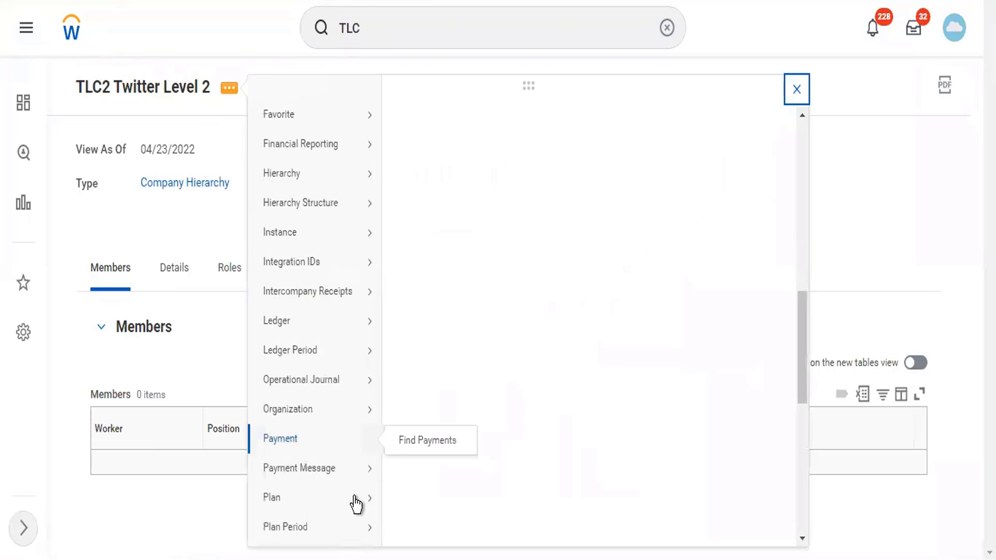
scroll(356, 504, down, 5)
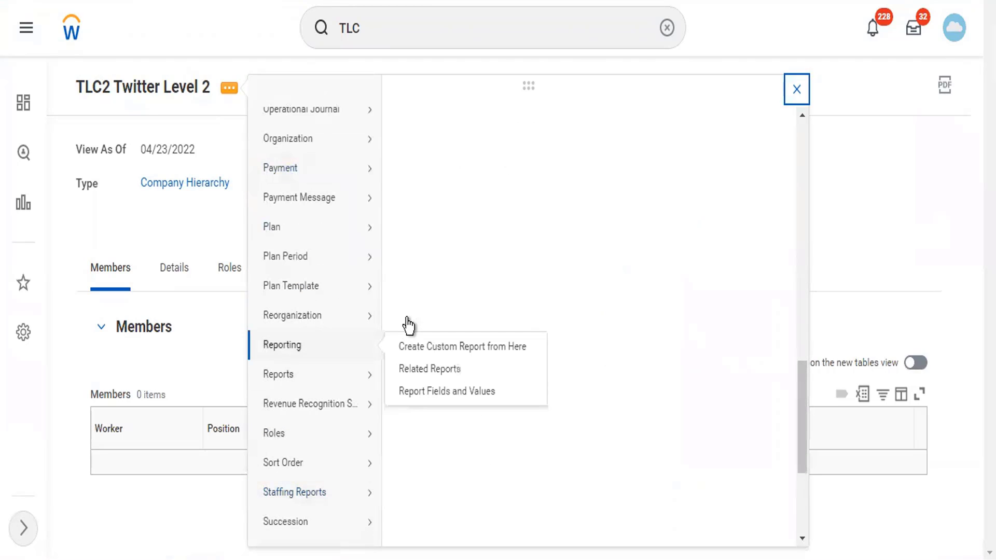
click(407, 319)
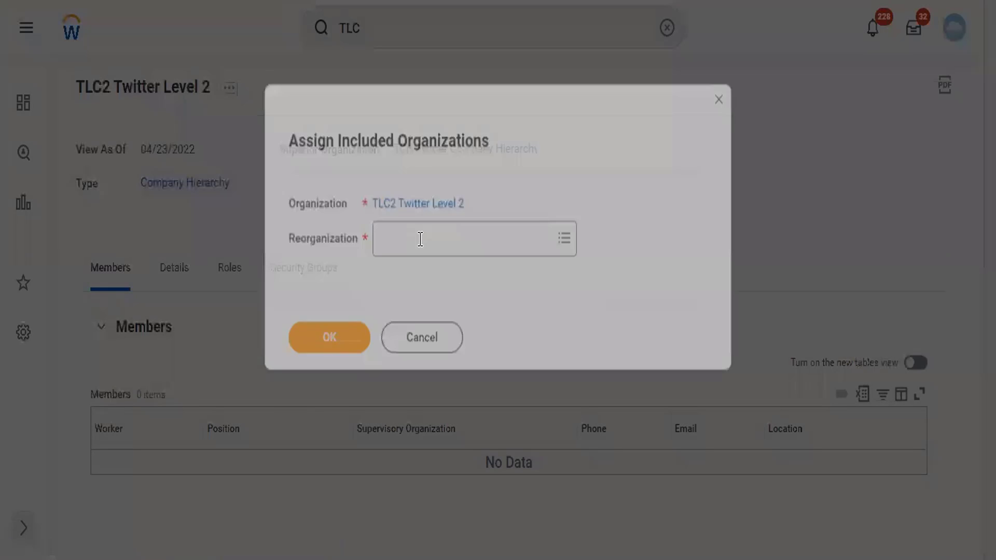
click(420, 239)
text(twitter)
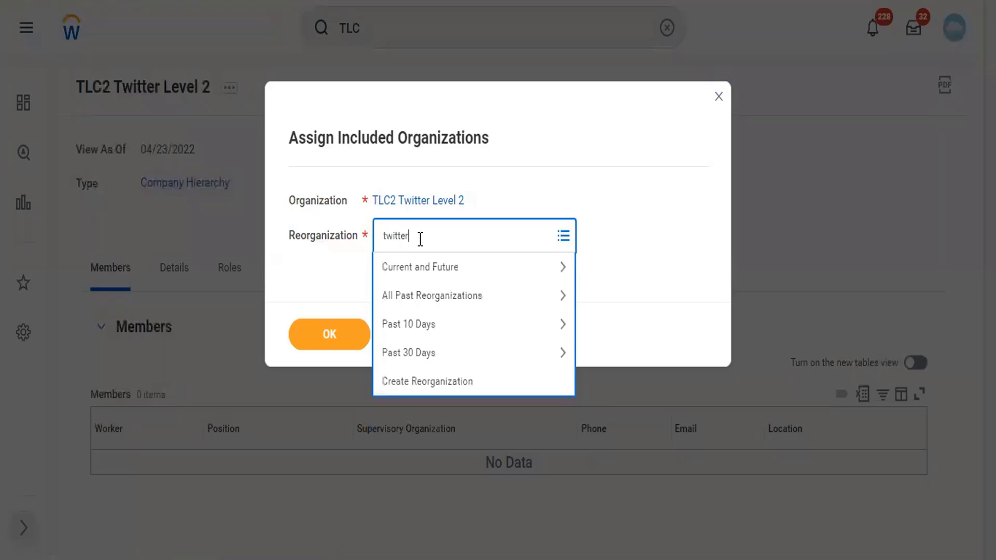
key(Return)
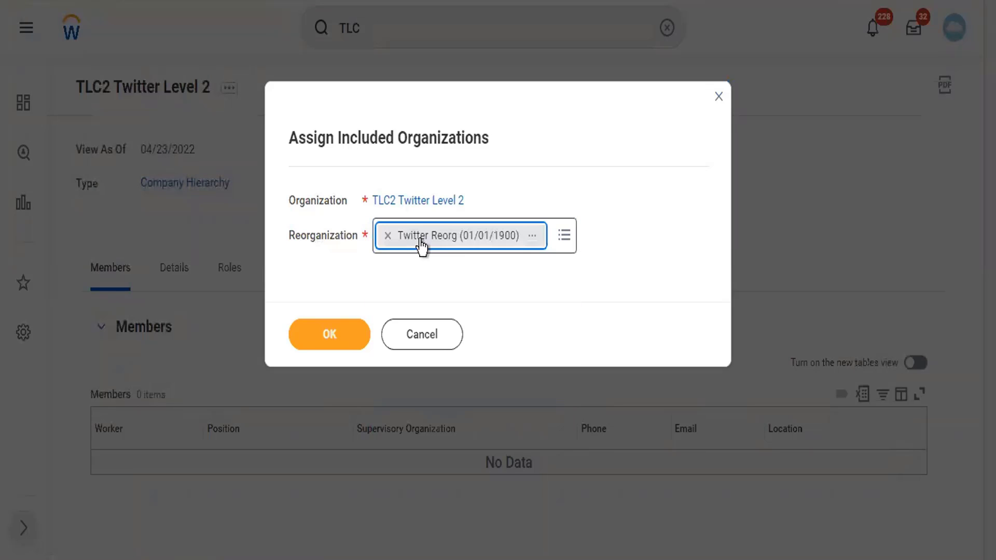
click(329, 334)
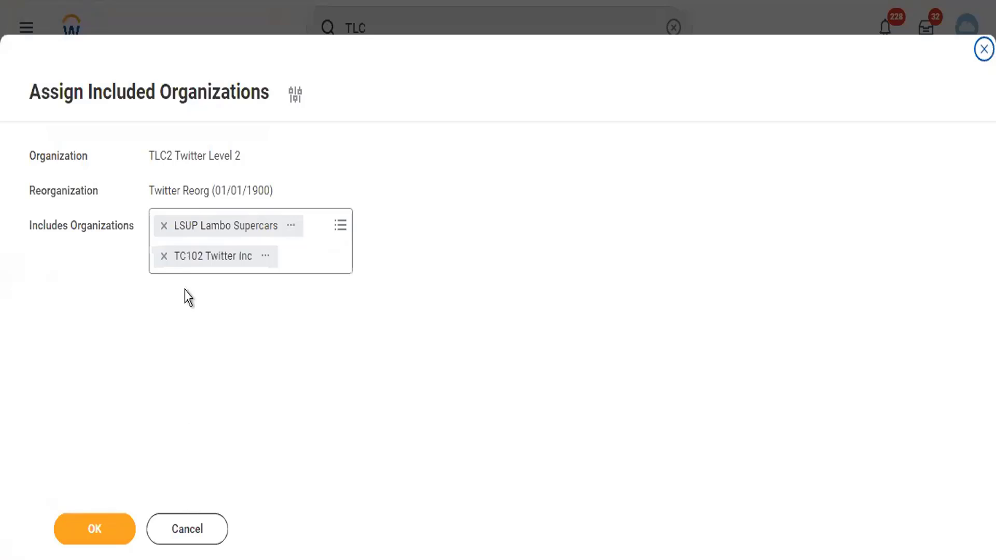
Remove LSUP Lambo Supercars so only TC102 Twitter Inc is included, and confirm on Details
click(164, 226)
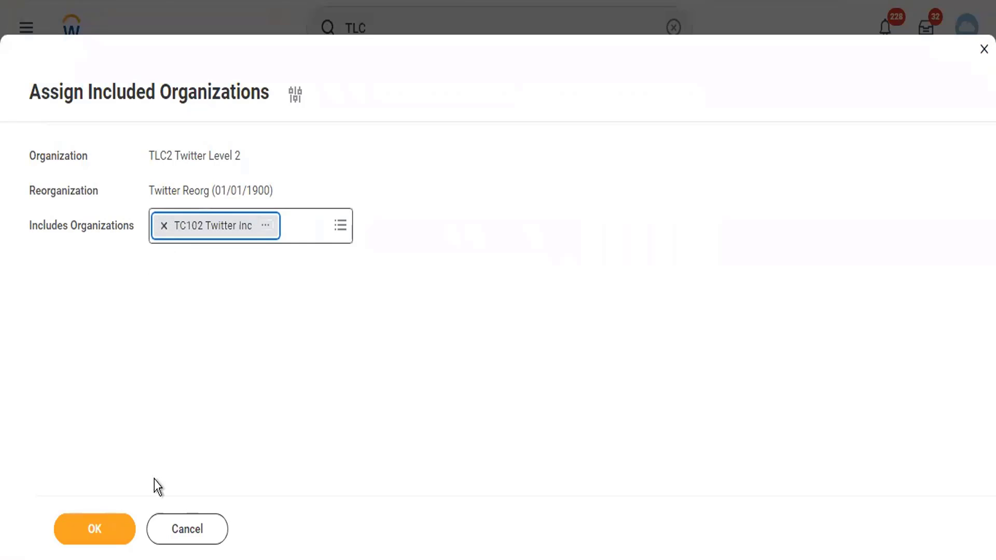
click(96, 529)
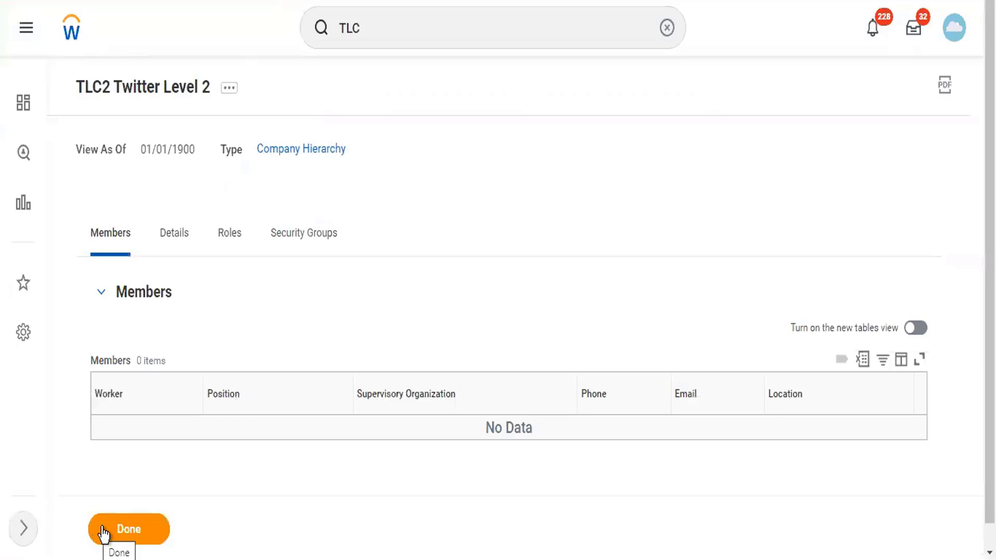
click(179, 233)
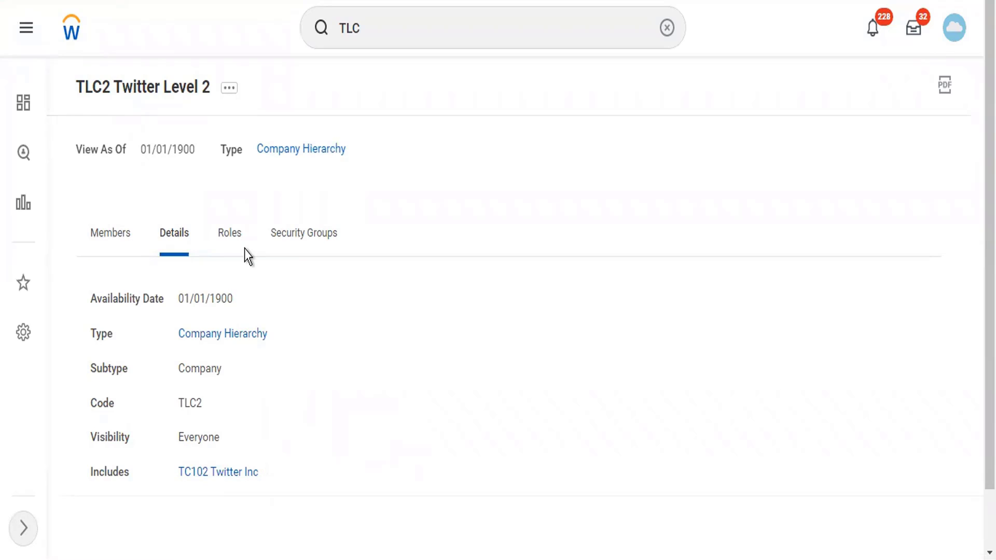
click(410, 37)
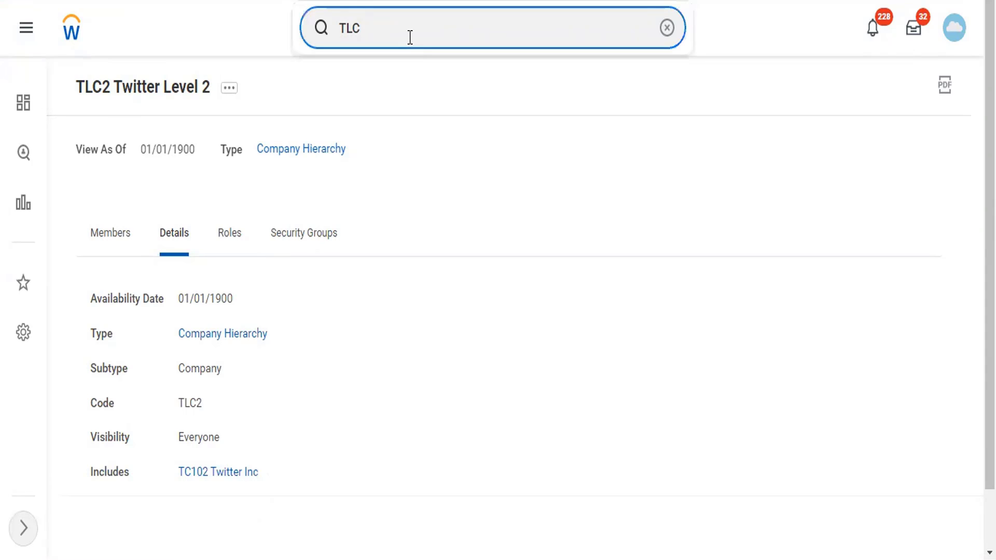
Search 'tch' and open the TCH Twitter Company Hierarchy organization
key(BackSpace)
key(BackSpace)
key(BackSpace)
text(tch)
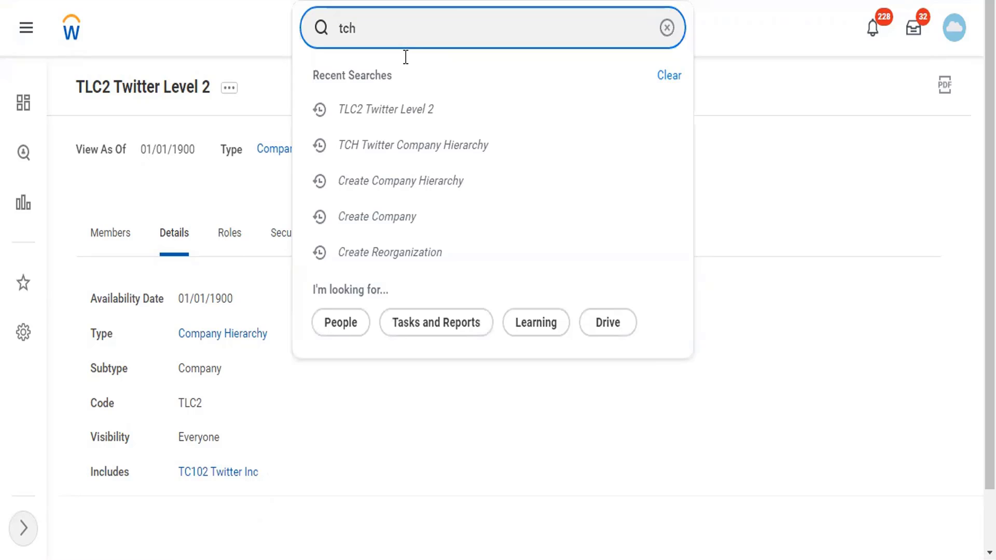
click(405, 70)
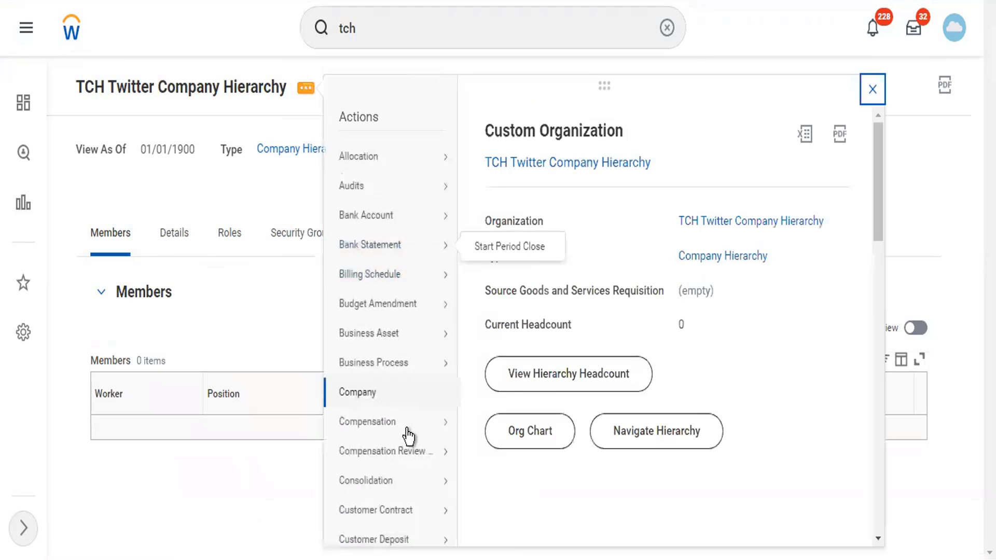
Start Assign Included Organizations for TCH Twitter Company Hierarchy via Reorganization actions
scroll(413, 456, down, 10)
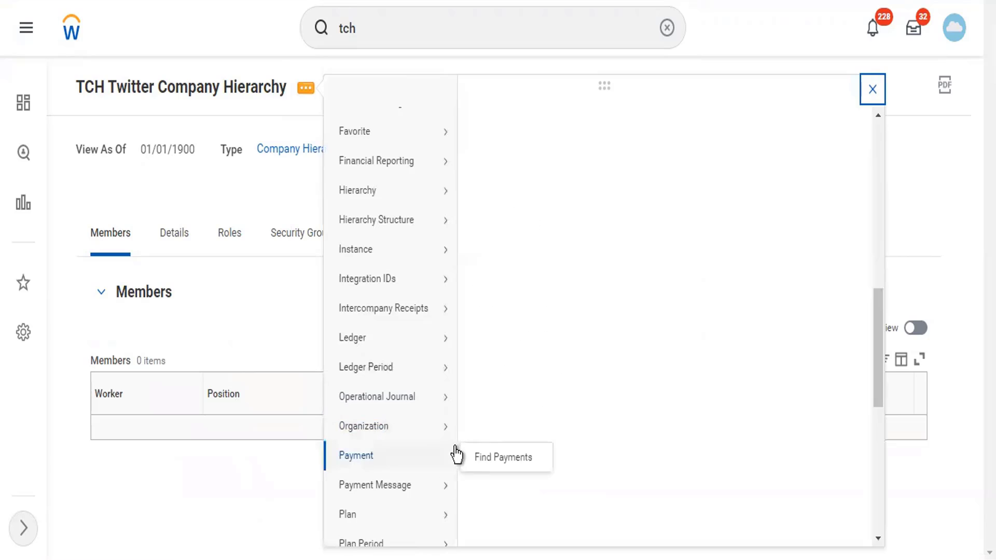
scroll(447, 467, down, 8)
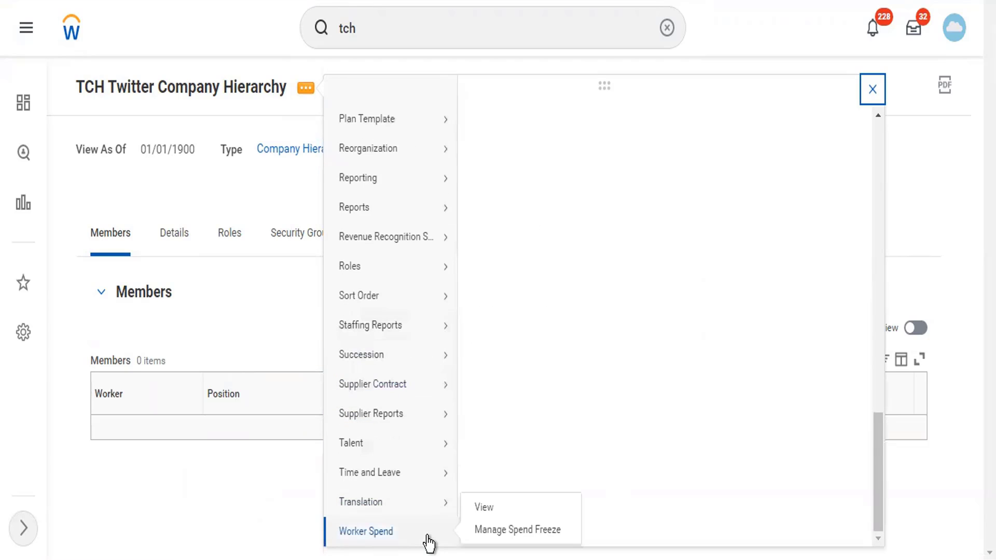
scroll(436, 260, up, 5)
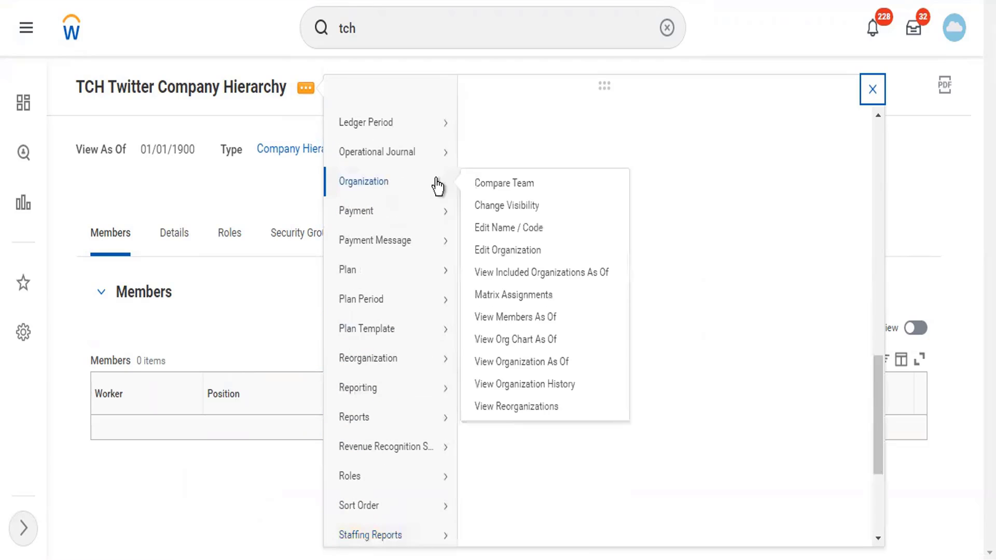
mouse_move(432, 364)
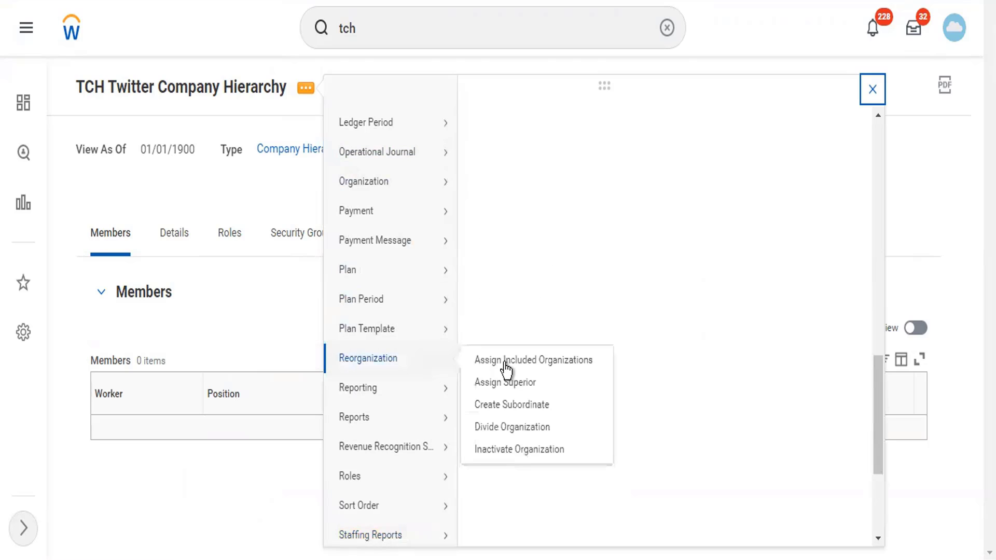
click(510, 361)
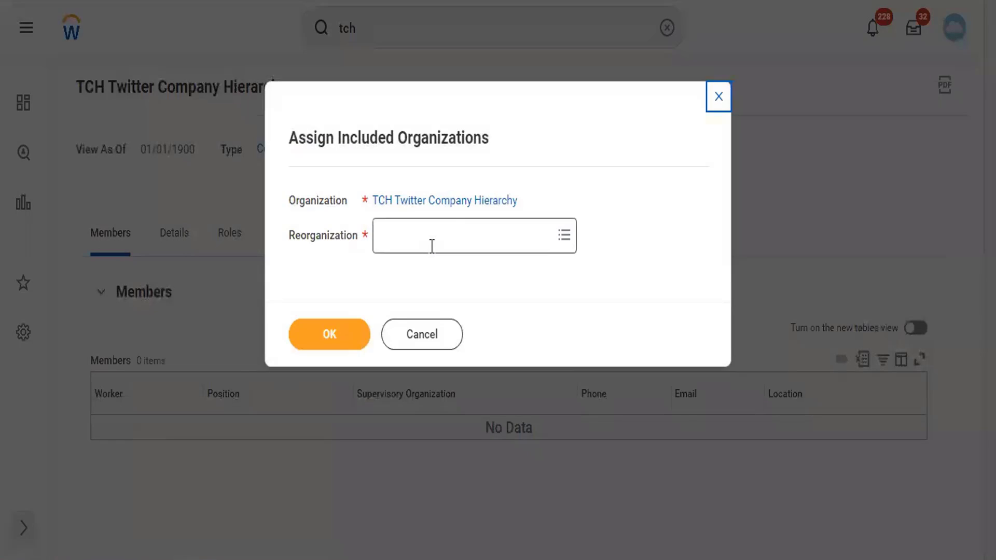
Choose Twitter Reorg as the reorganization for TCH's included organizations
click(432, 246)
text(twitter)
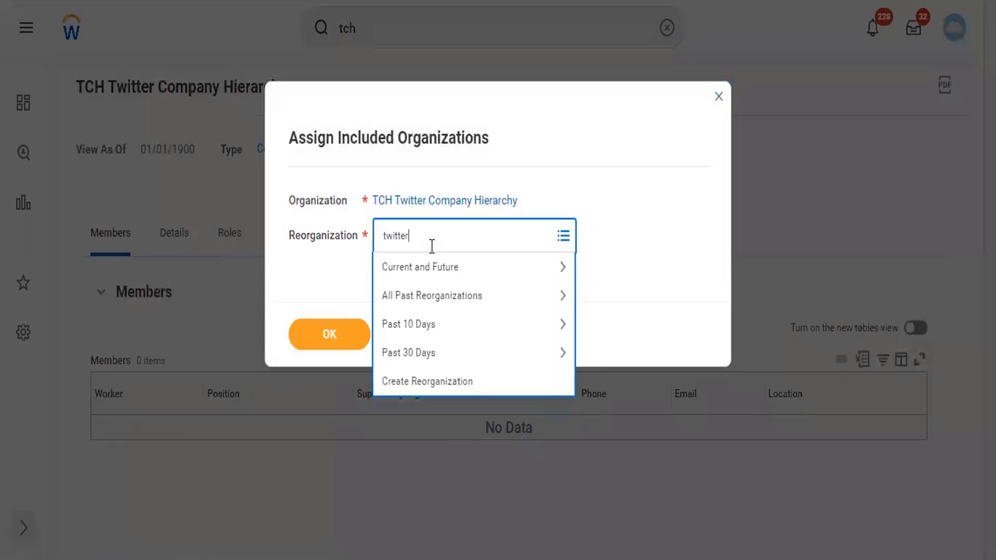
key(Return)
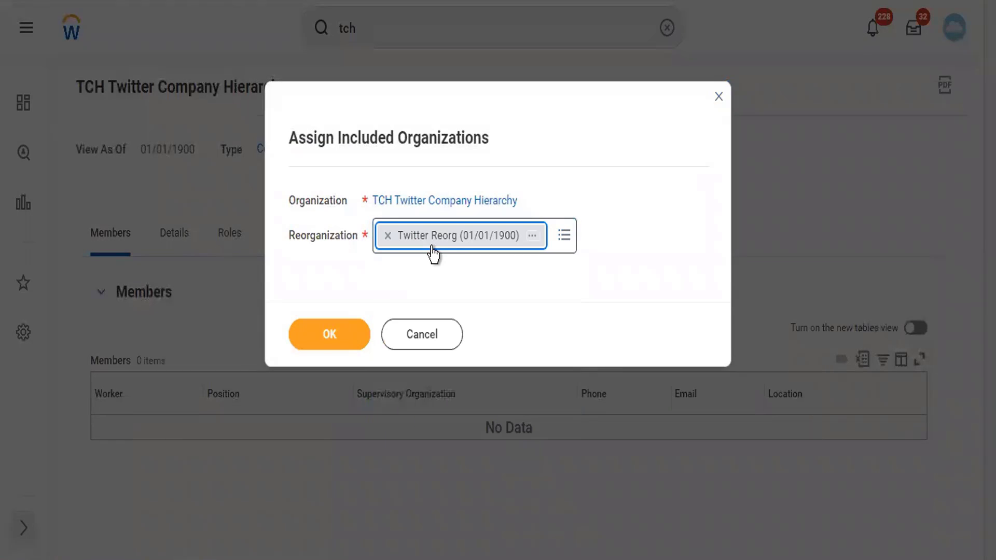
click(315, 338)
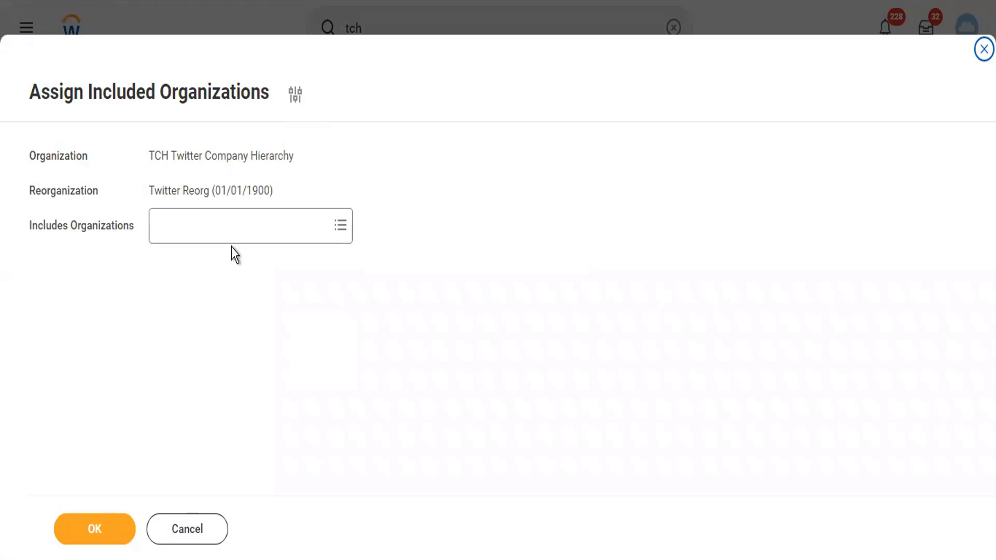
Add LSUP Lambo Supercars as an included organization, submit, and check the Details tab
click(214, 222)
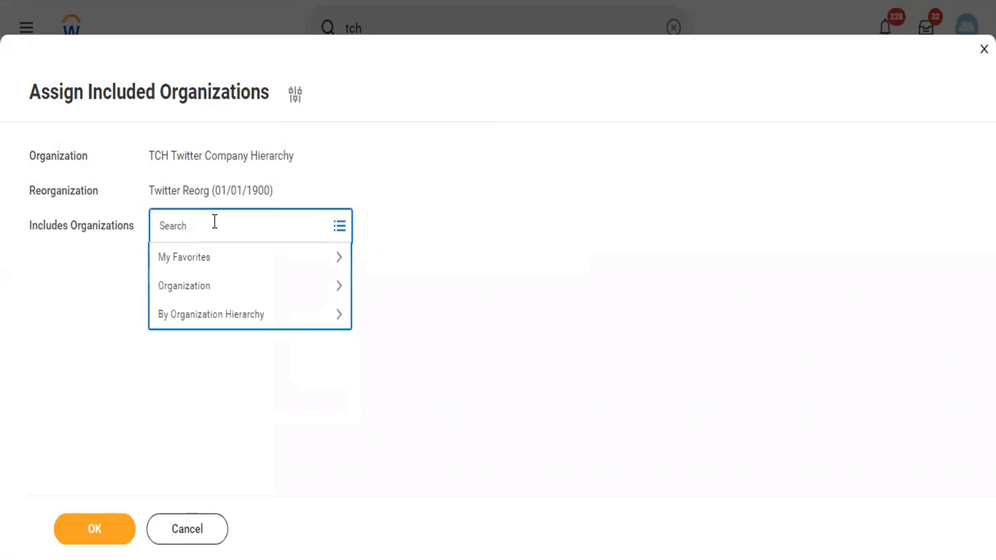
text(lambo)
key(Return)
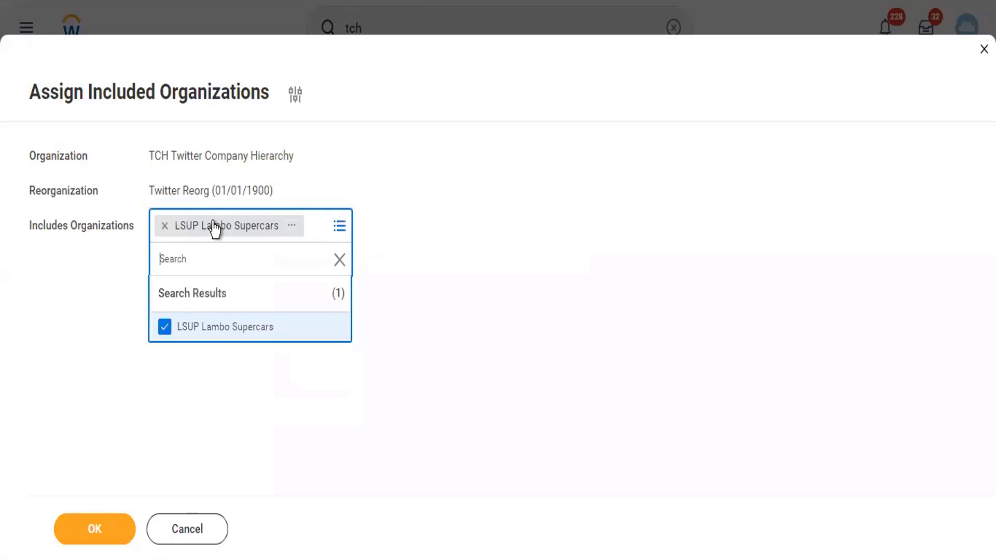
click(111, 538)
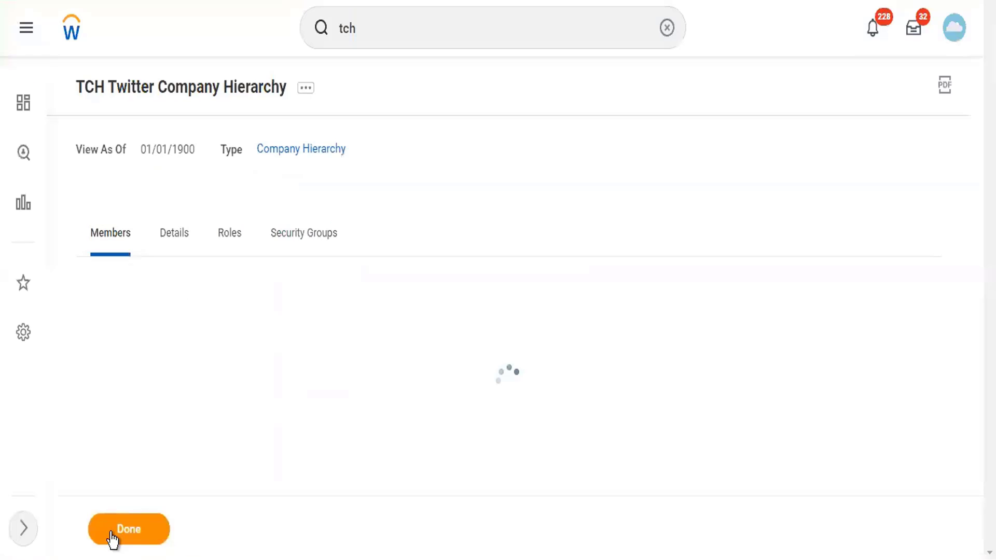
click(175, 242)
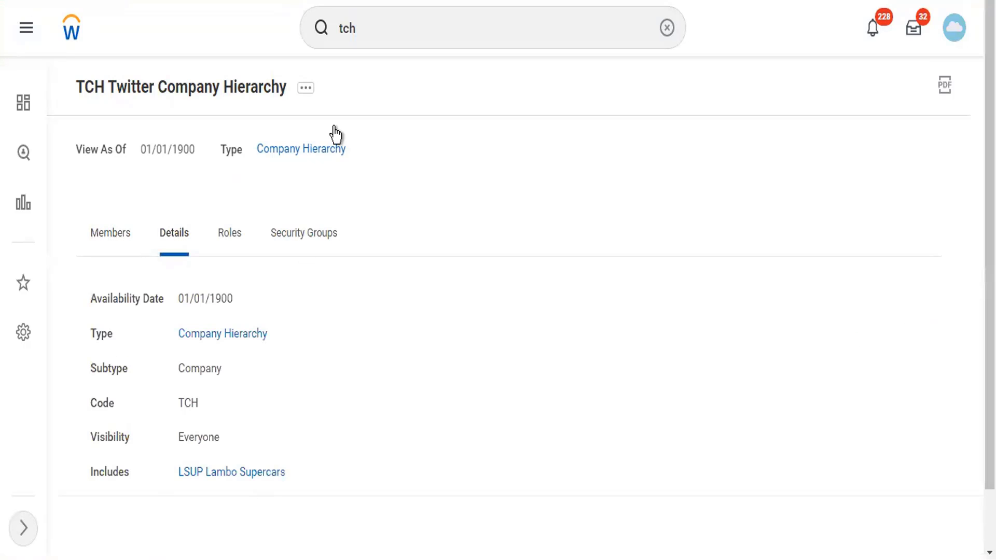
click(306, 88)
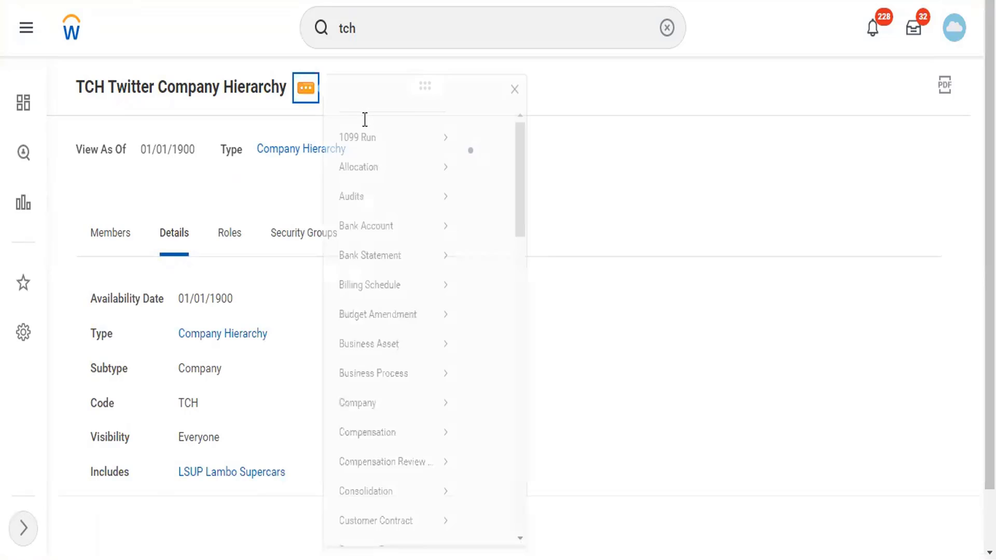
Show TCH's hierarchy chart with LSUP Lambo Supercars directly beneath it
click(679, 435)
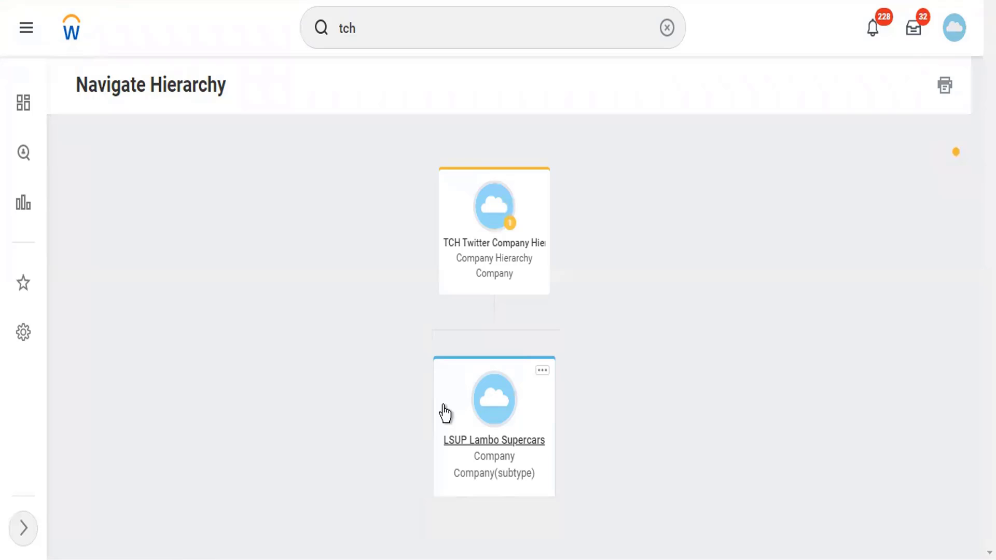
click(313, 29)
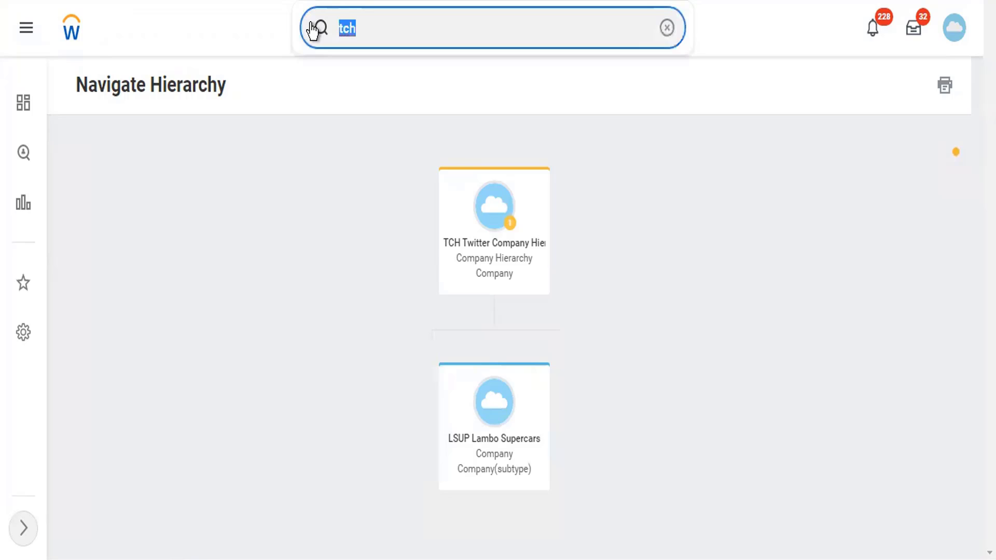
Run the Reorganizations report without date limits
text(reorg)
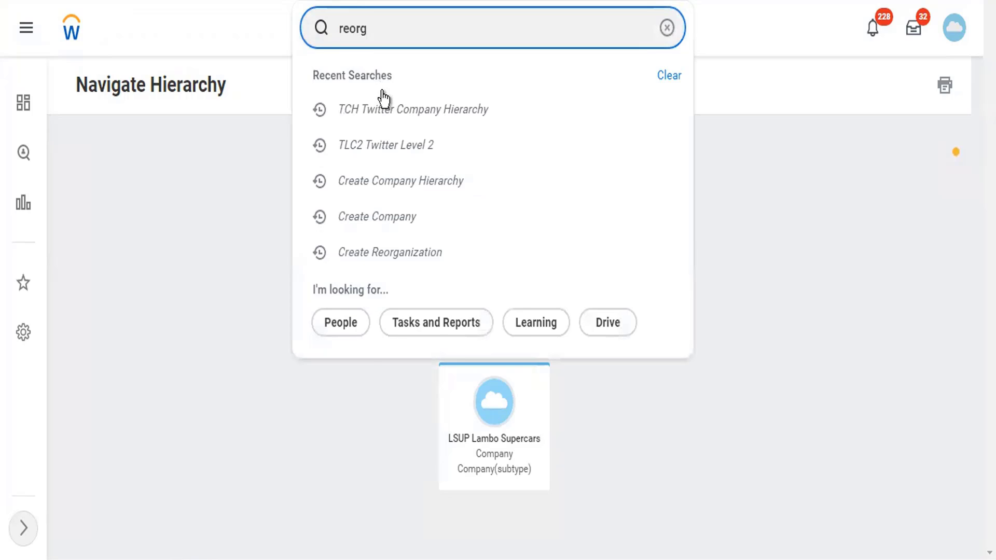
click(384, 101)
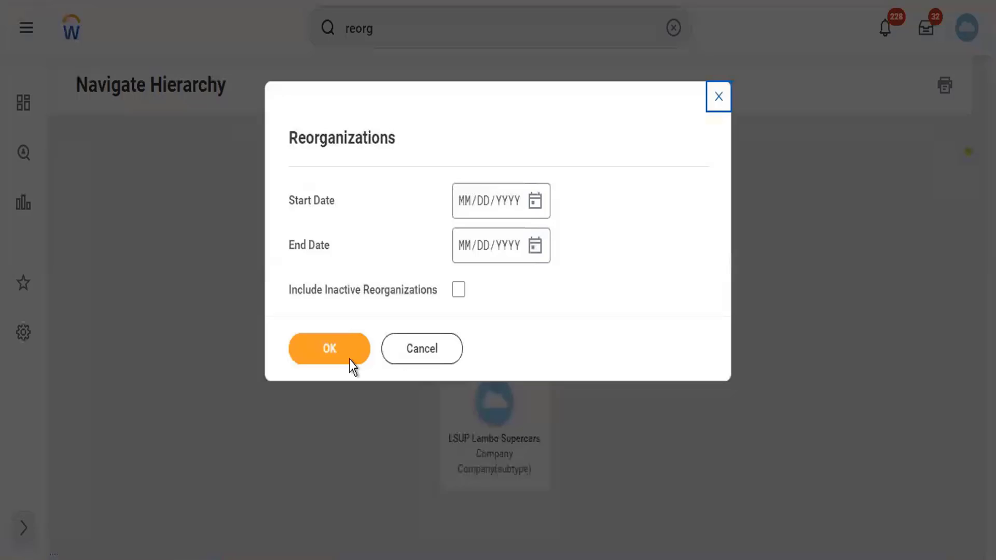
click(347, 357)
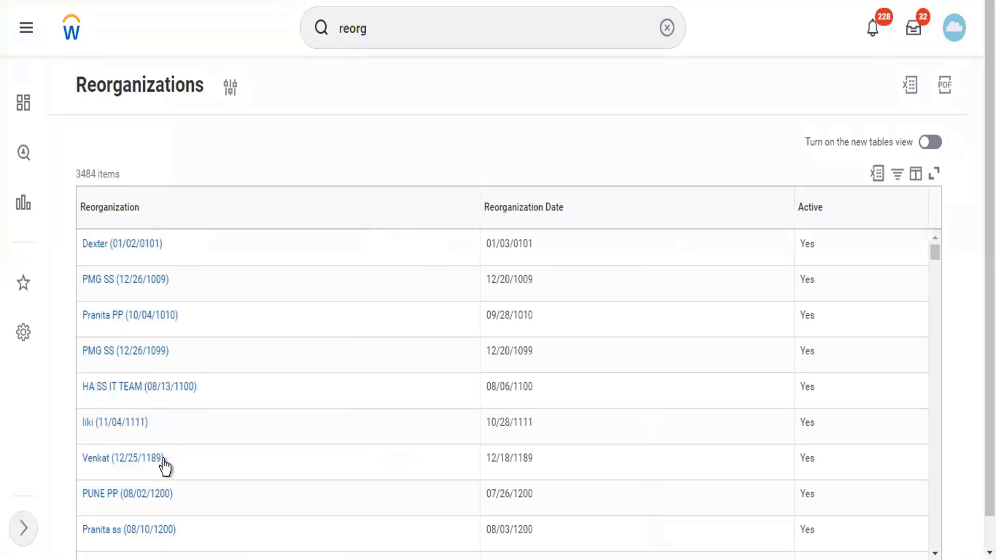
Filter the Reorganization column to Twitter Reorg (01/01/1900)
click(175, 445)
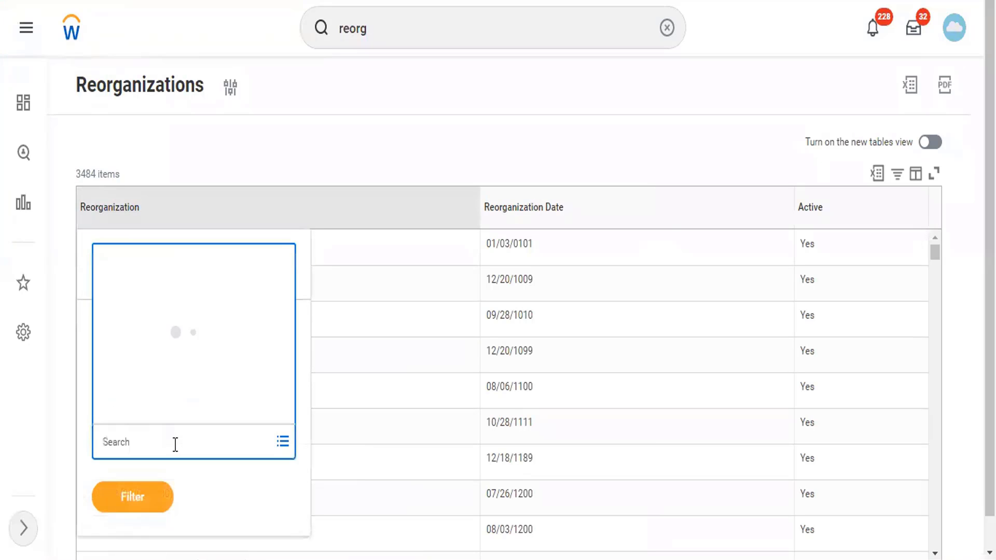
text(twitter)
key(Return)
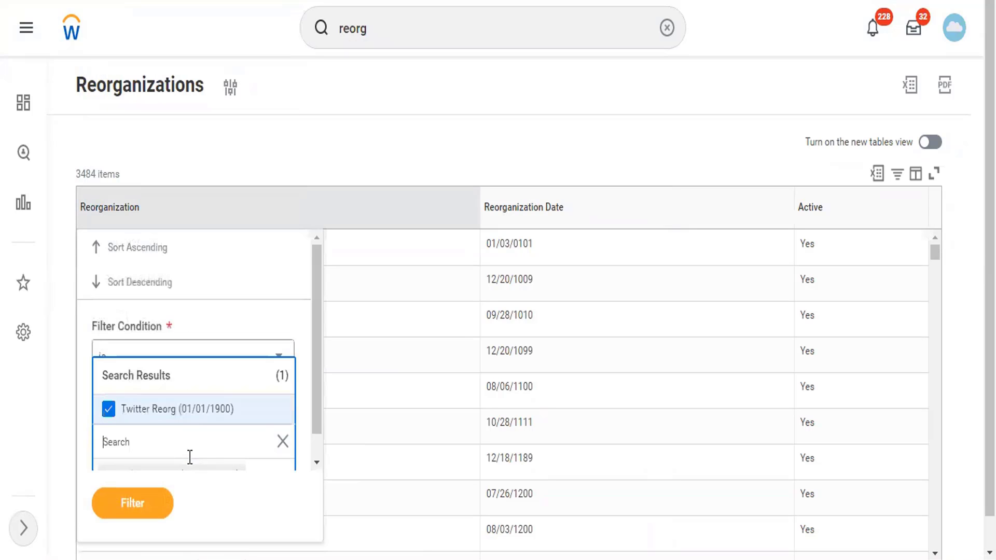
click(133, 501)
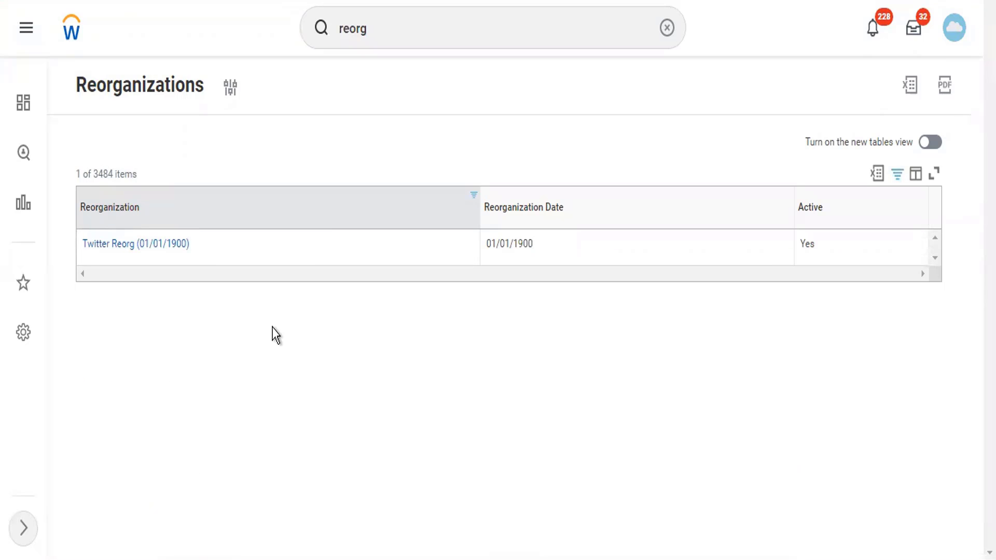
Open Twitter Reorg and review its 11 organization activities in the By Activity table
click(149, 247)
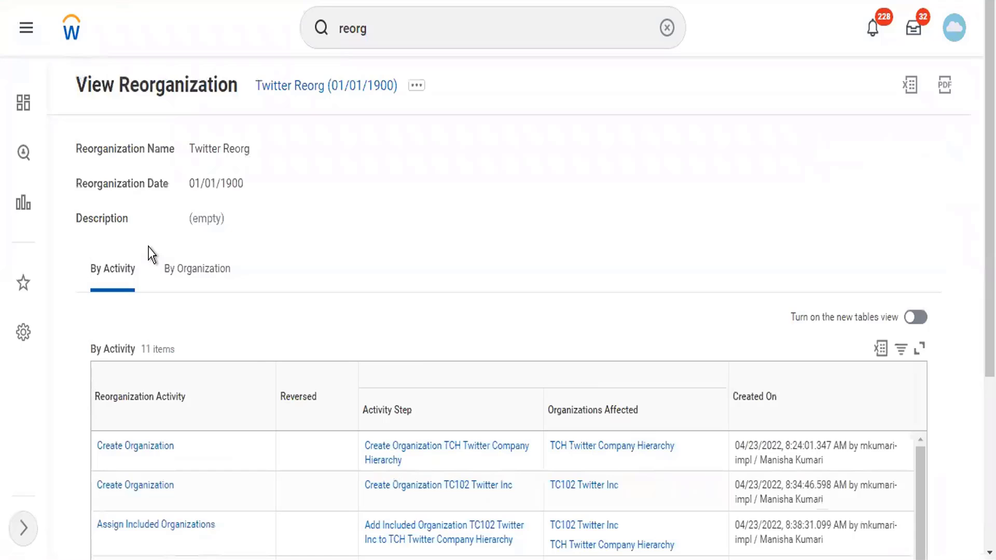
scroll(234, 247, down, 2)
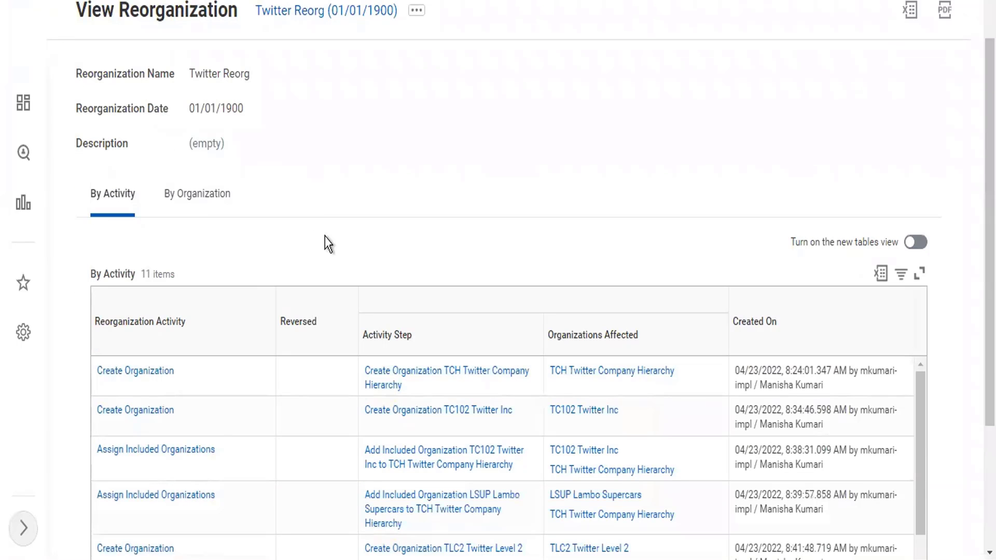
scroll(329, 243, down, 4)
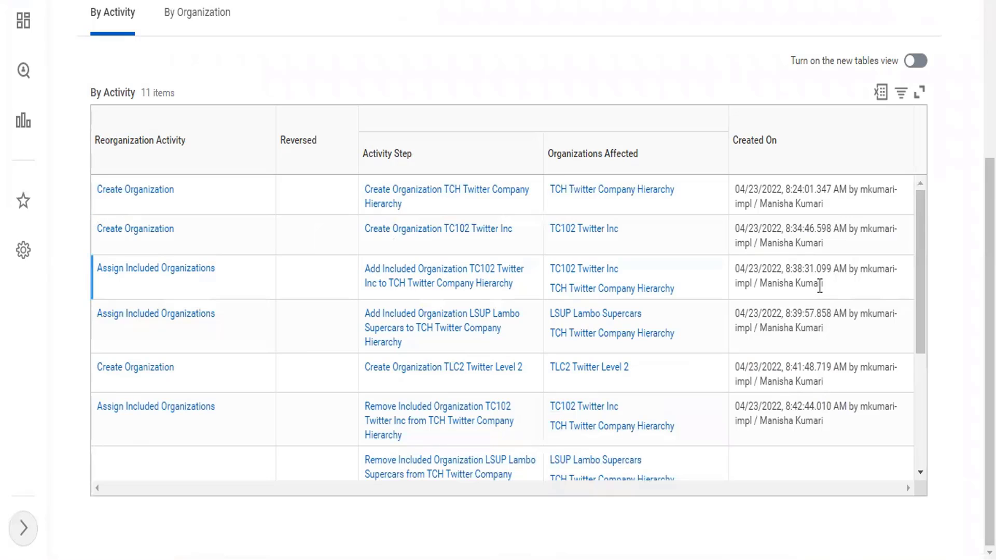
scroll(820, 287, down, 4)
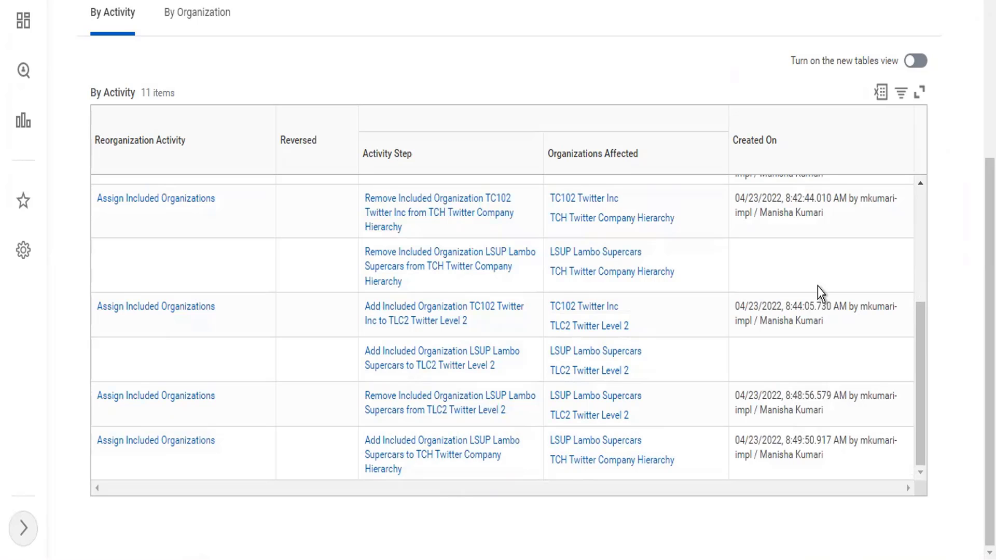
scroll(817, 286, up, 5)
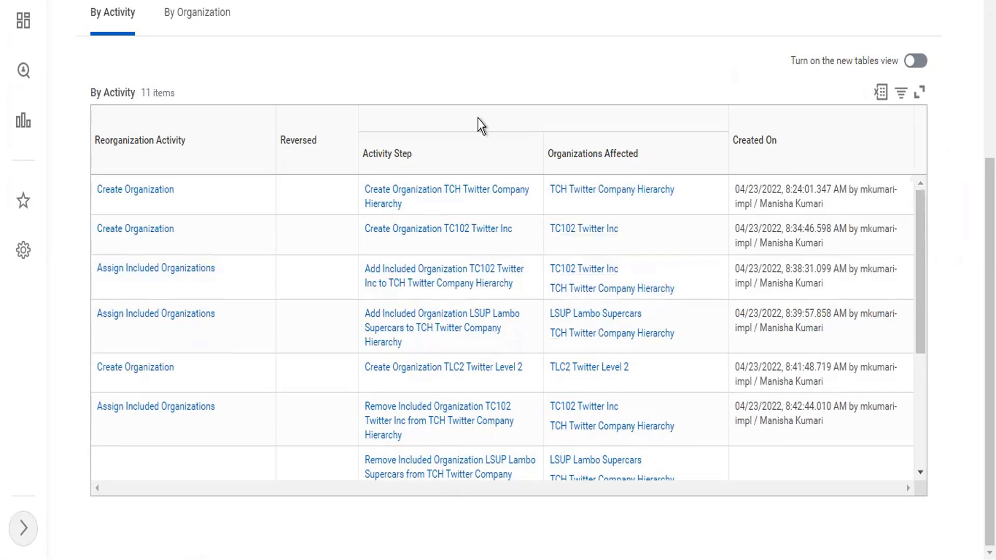
scroll(396, 218, up, 6)
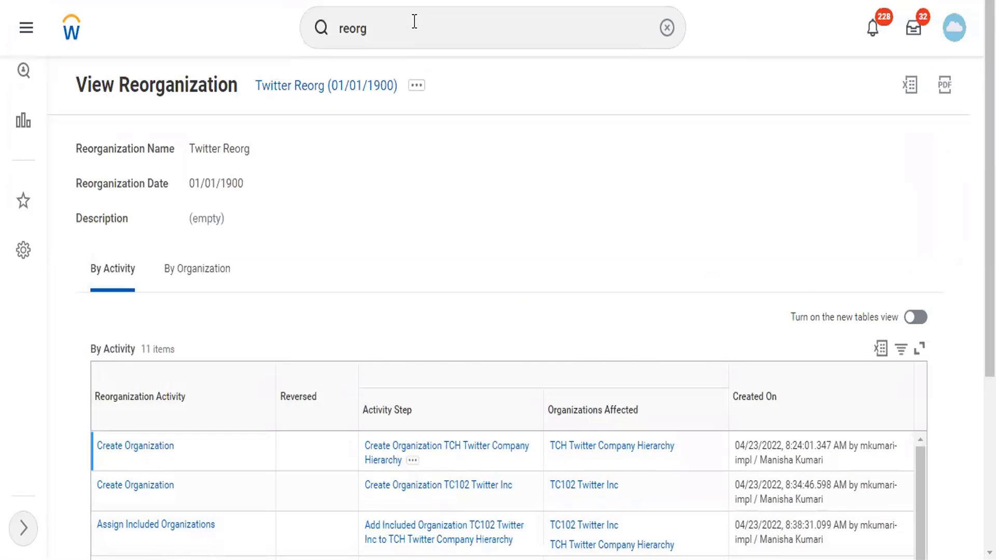
click(411, 21)
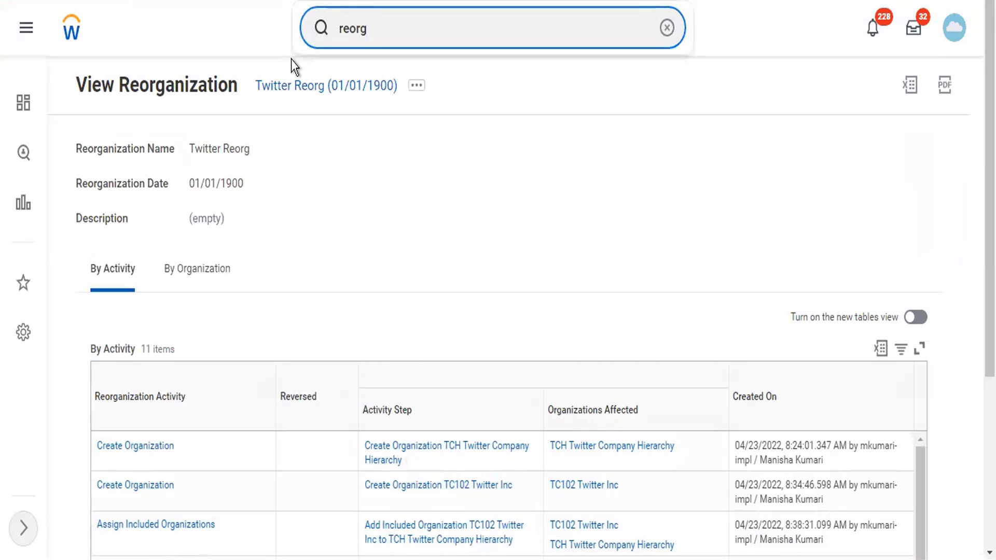
Search TC102, open TC102 Twitter Inc, and show its related actions
drag(377, 28, 334, 36)
text(TC)
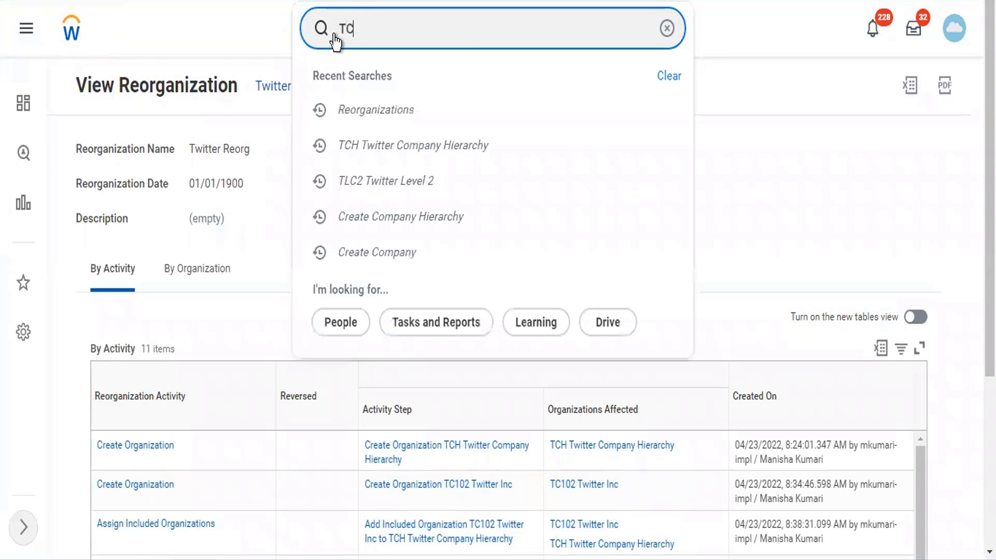
text(102)
click(378, 91)
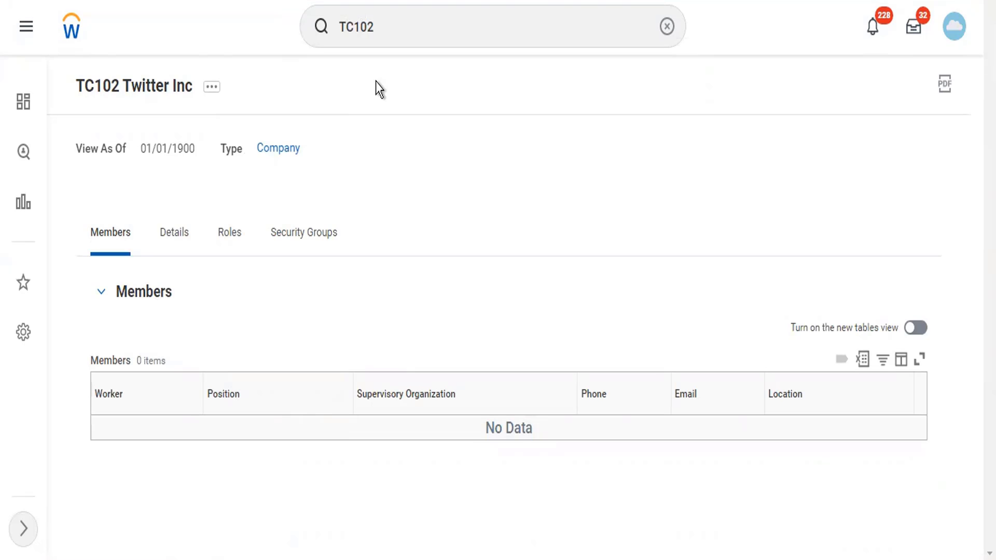
click(210, 87)
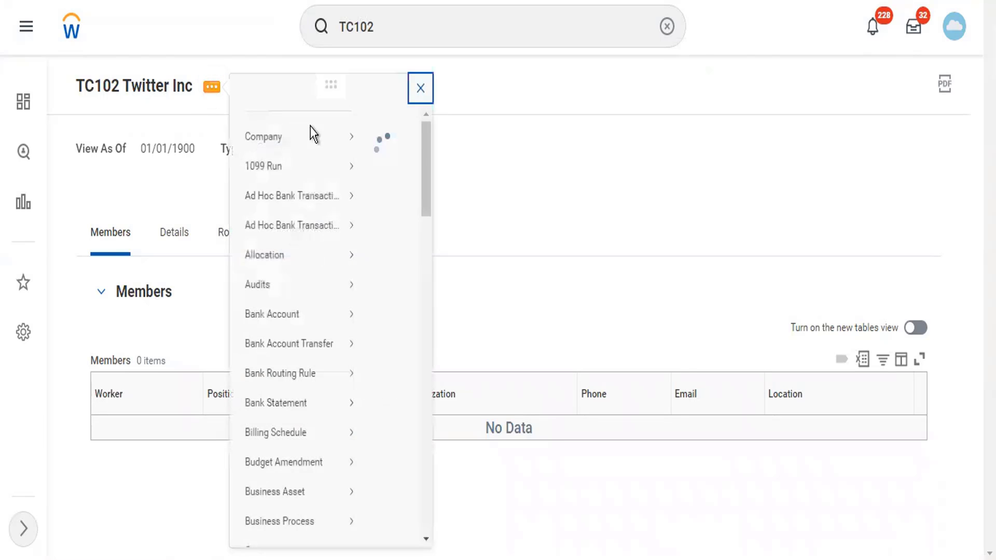
mouse_move(355, 159)
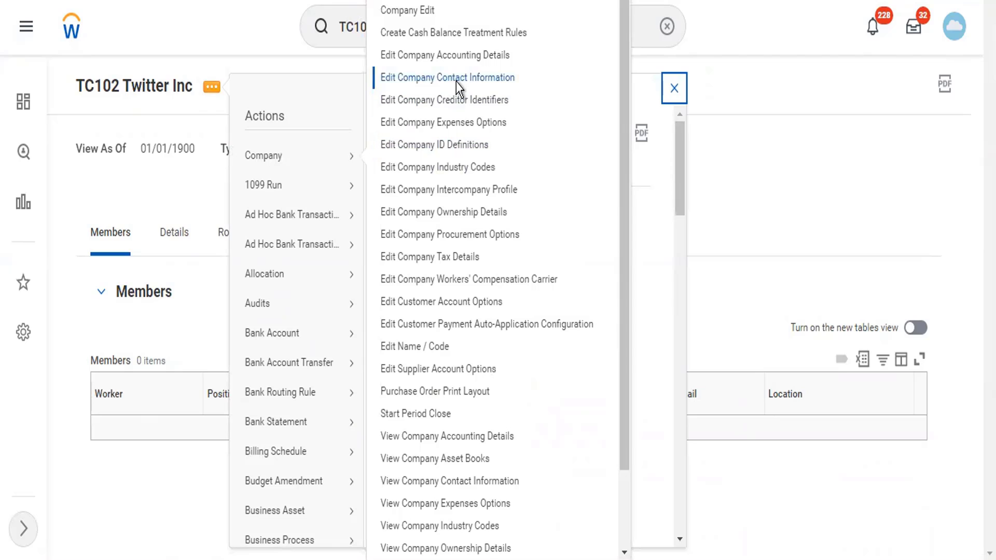
Choose Company > Edit Company Contact Information for TC102 Twitter Inc
click(457, 79)
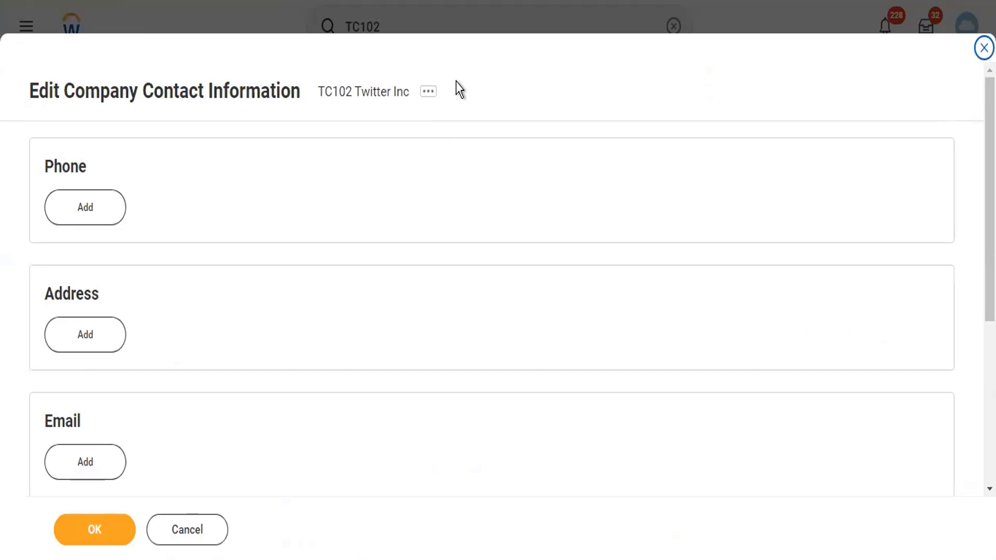
Add a phone entry and enter the company's business phone number
click(109, 215)
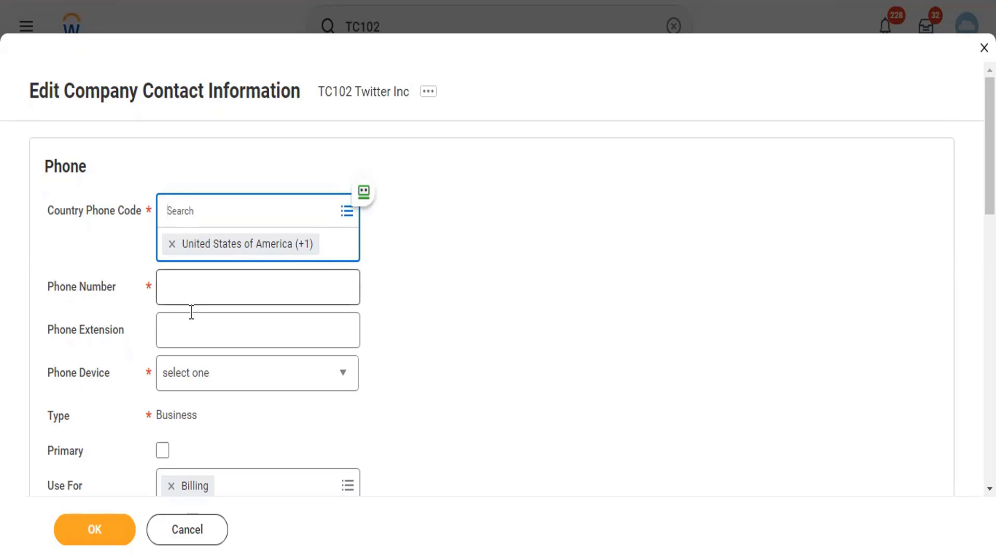
click(187, 291)
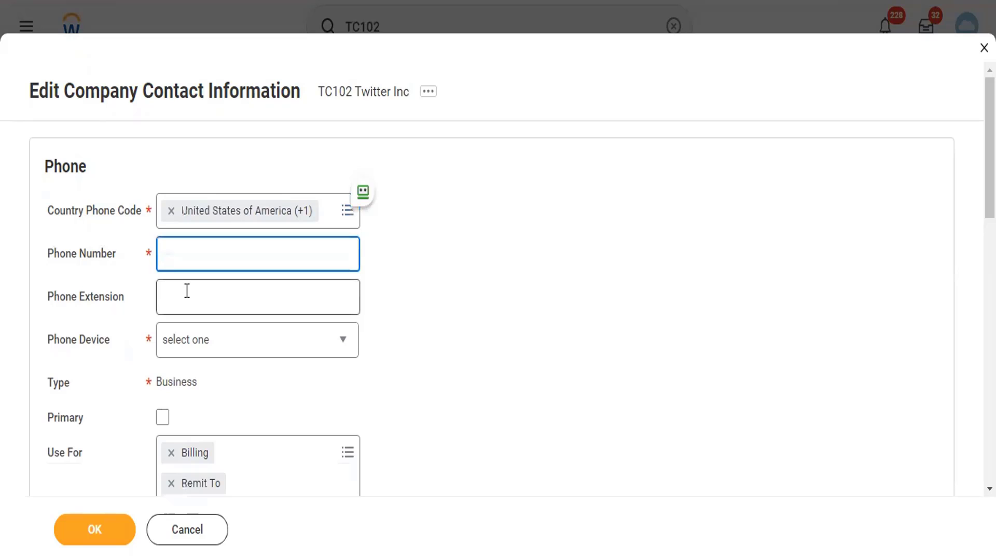
click(187, 289)
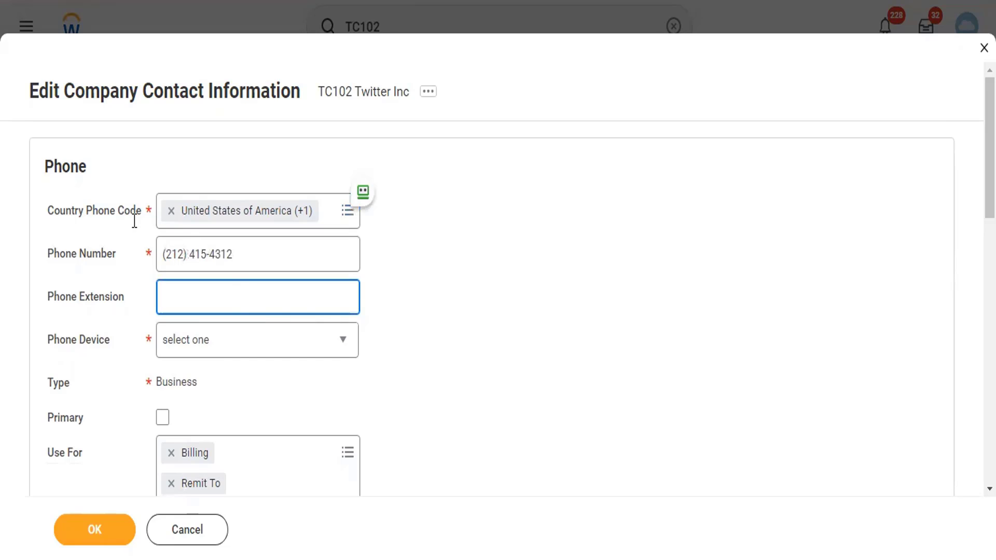
Make it a primary Mobile phone used for Billing, Remit To and Shipping
click(212, 347)
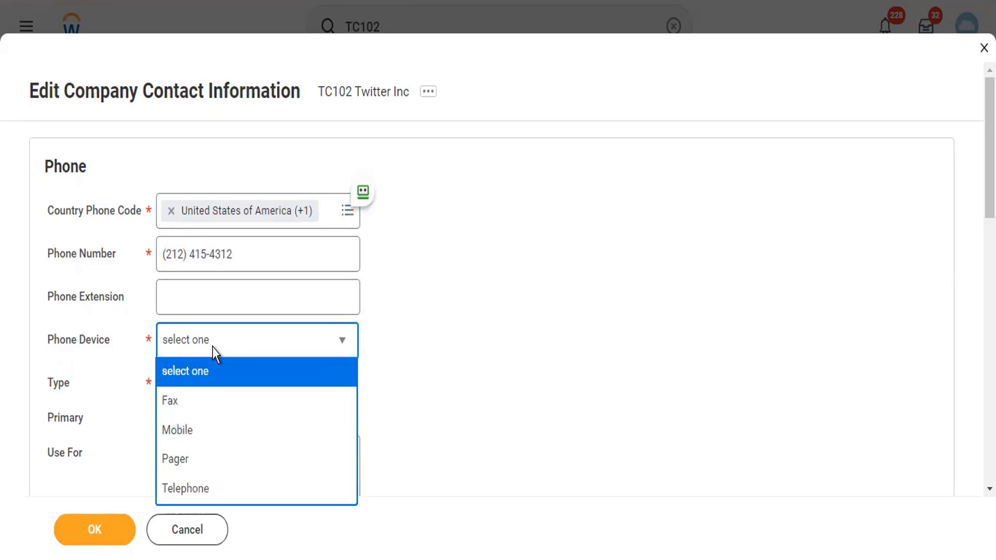
click(208, 428)
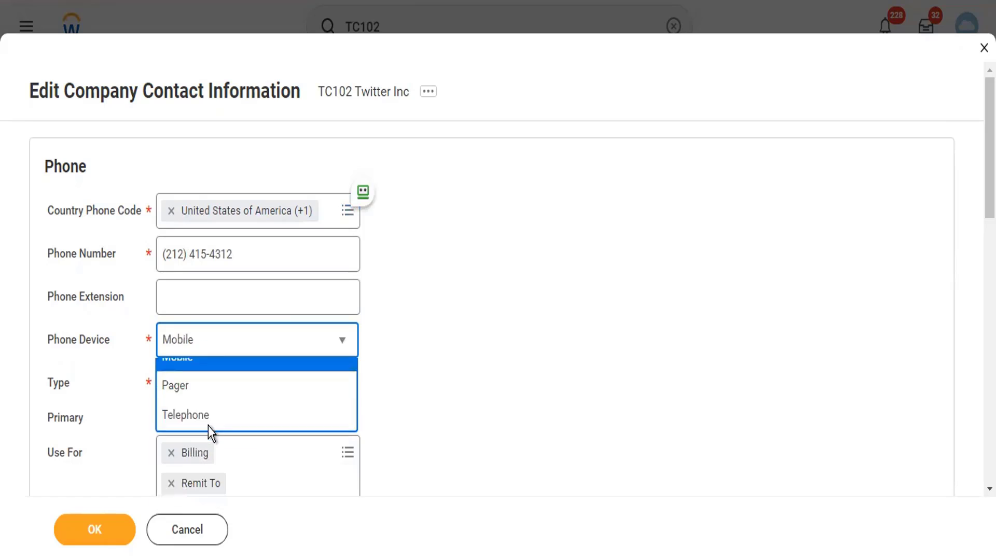
scroll(369, 347, down, 3)
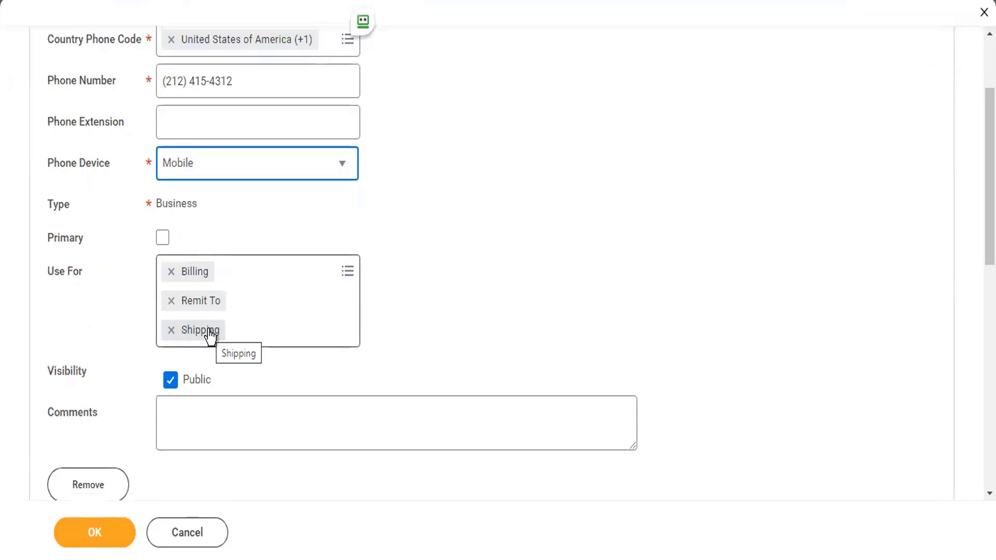
click(162, 244)
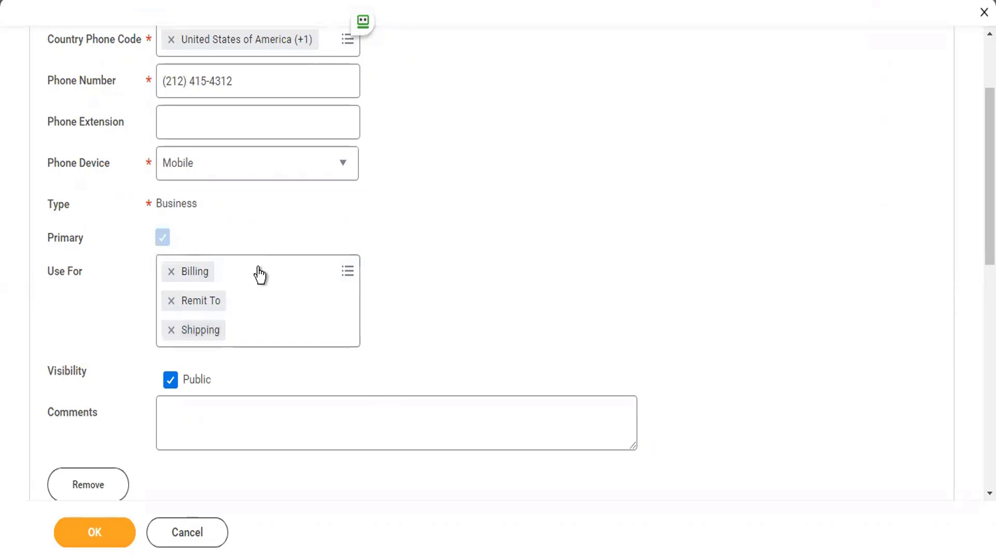
click(294, 278)
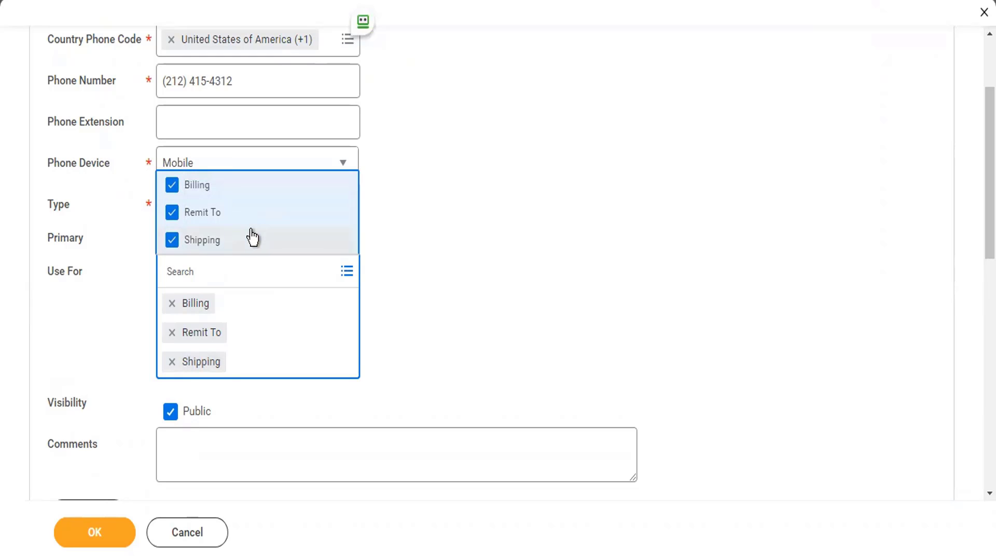
click(428, 313)
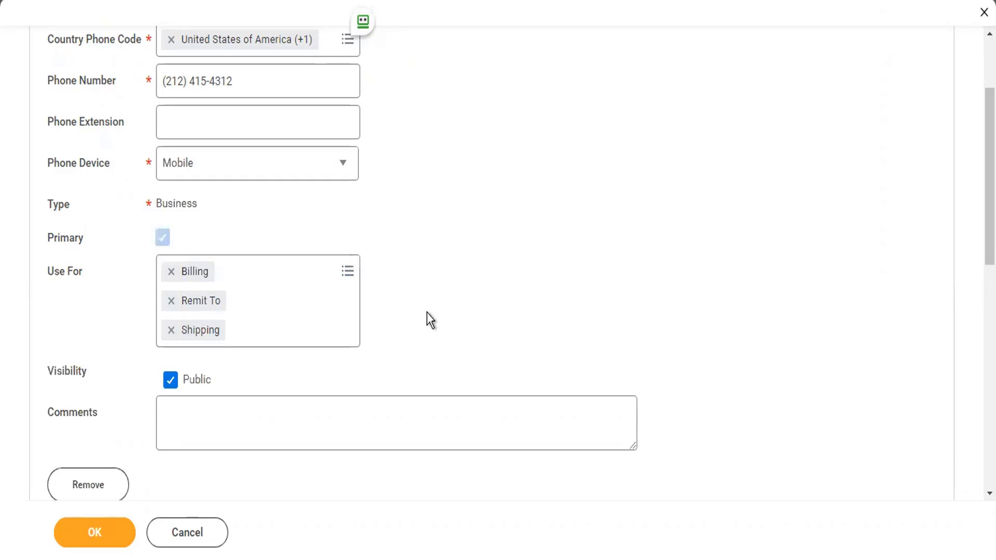
scroll(431, 319, down, 3)
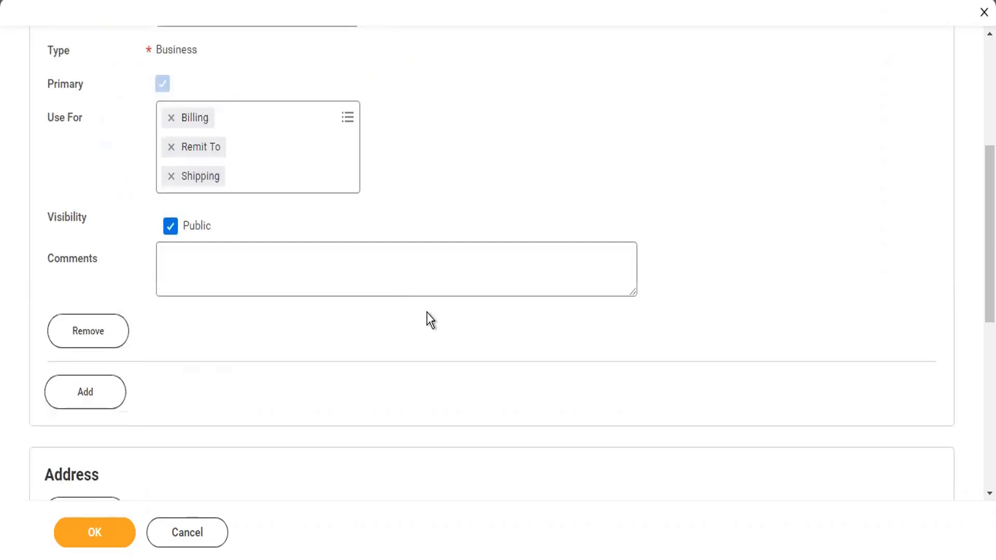
scroll(427, 318, down, 5)
Add a business address with lines '10th Cross' and '14th Line'
click(107, 153)
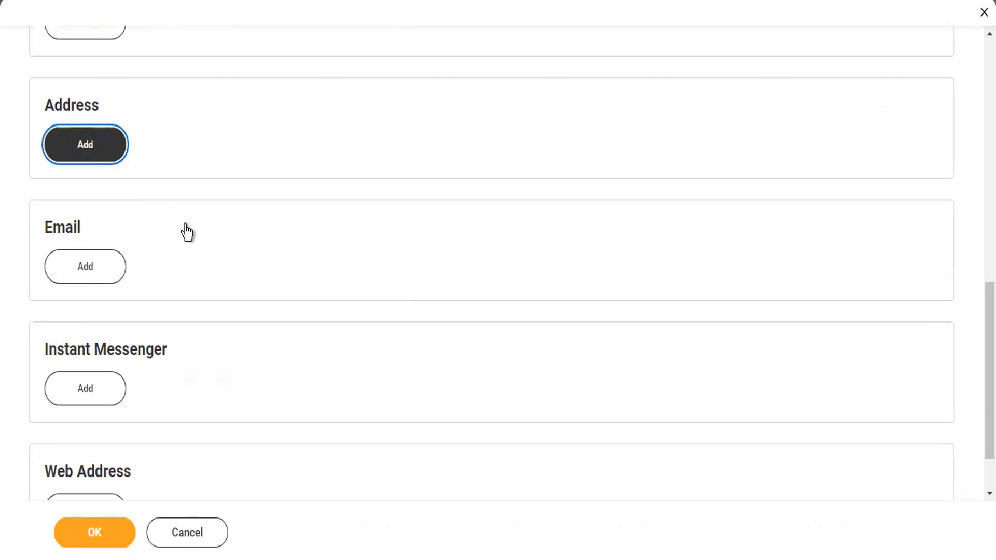
click(216, 248)
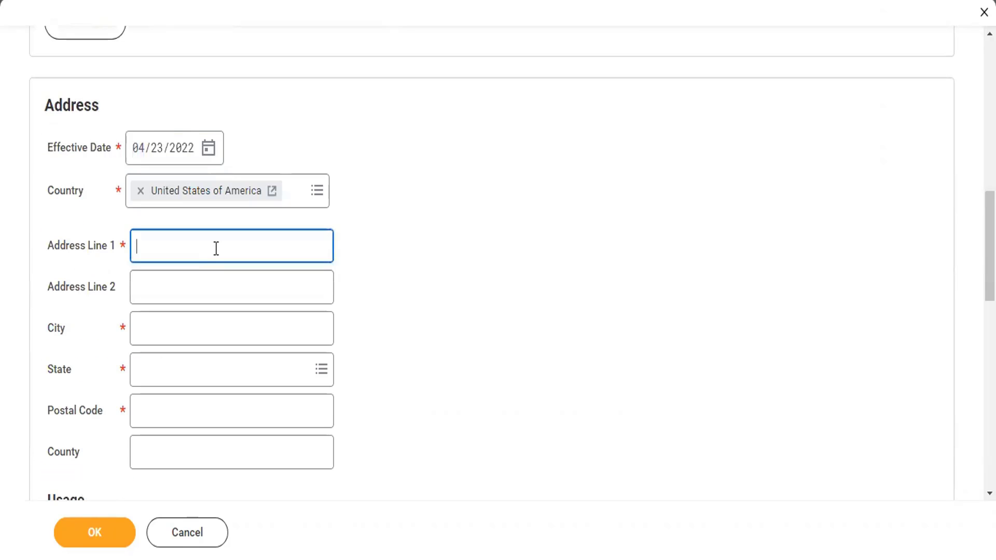
text(10th)
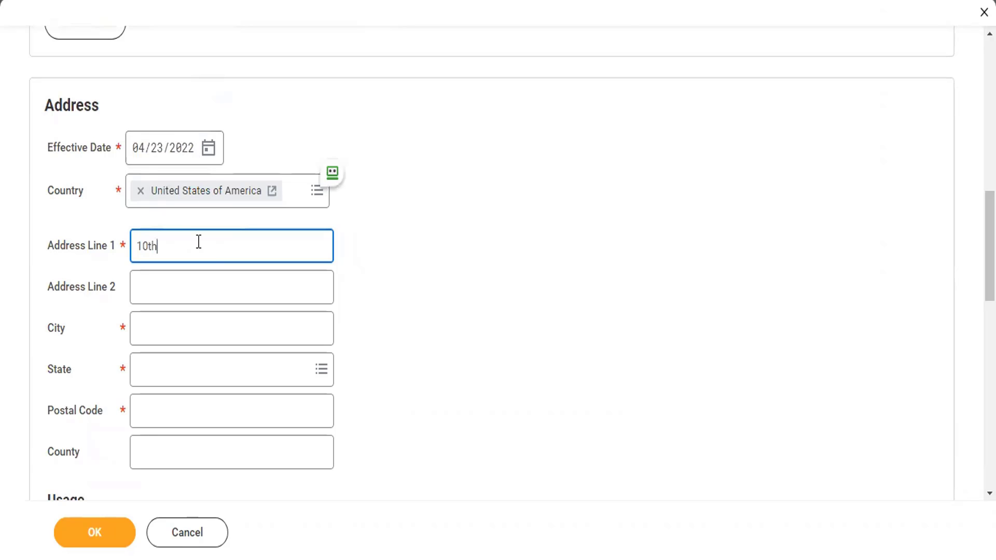
text(Cross)
key(Tab)
text(14th Cro)
key(BackSpace)
key(BackSpace)
key(BackSpace)
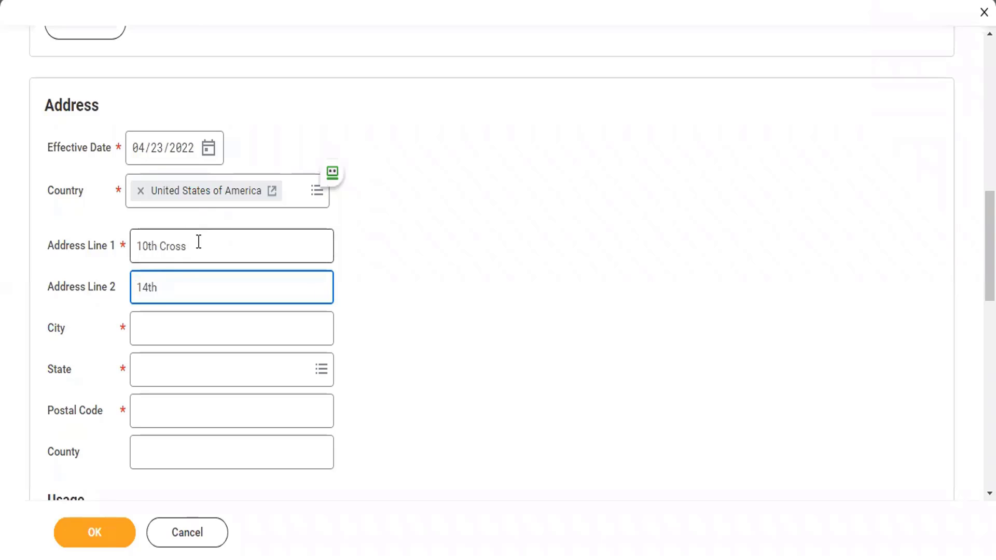
text(Line)
key(Tab)
key(Tab)
key(Tab)
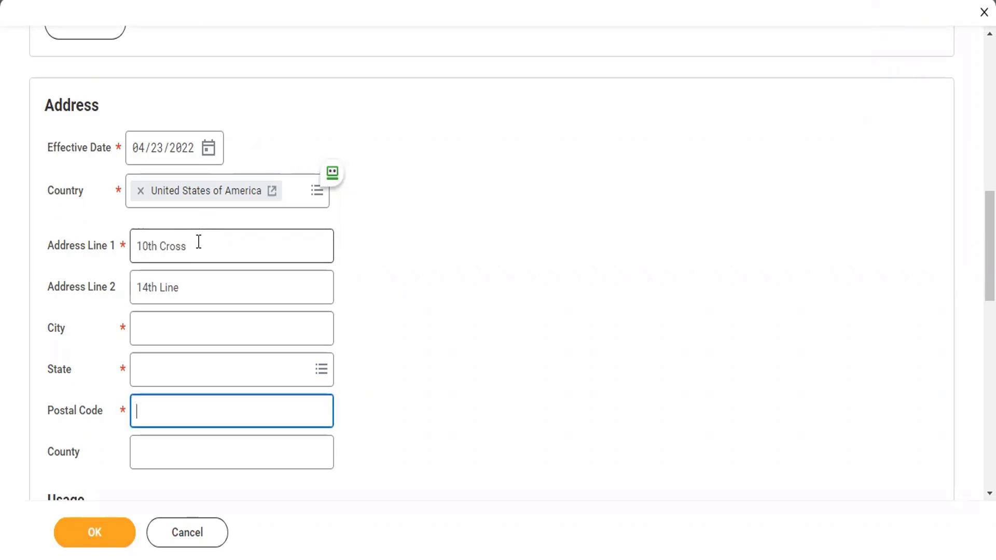
Enter city NY, state New York and postal code 10013 for the address
key(shift+Tab)
key(shift+Tab)
text(NY)
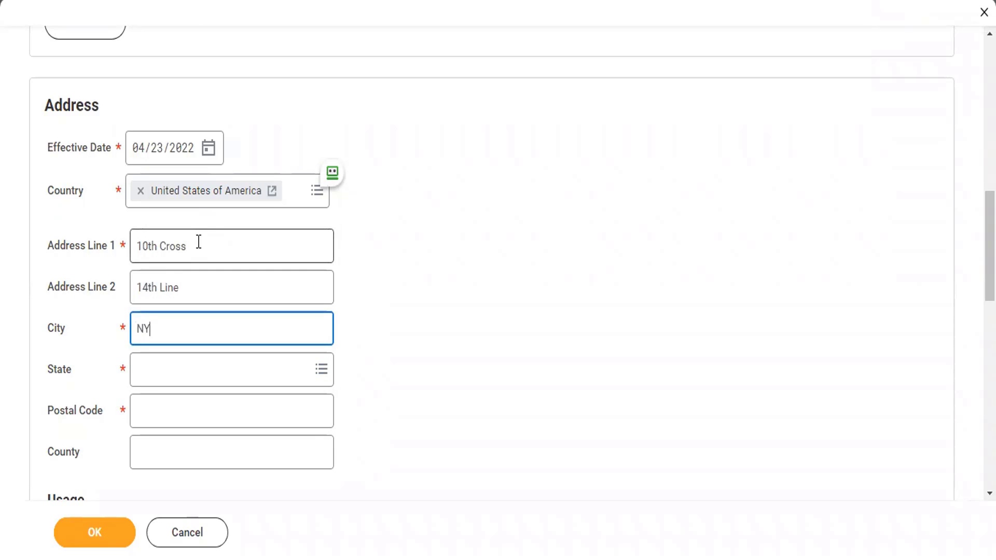
key(Tab)
text(New)
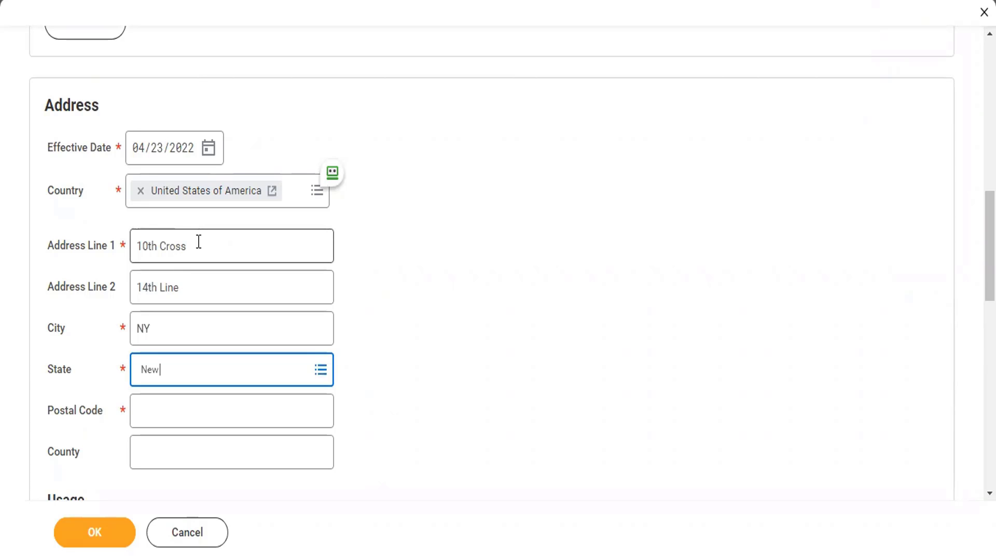
text( York)
key(Return)
key(Tab)
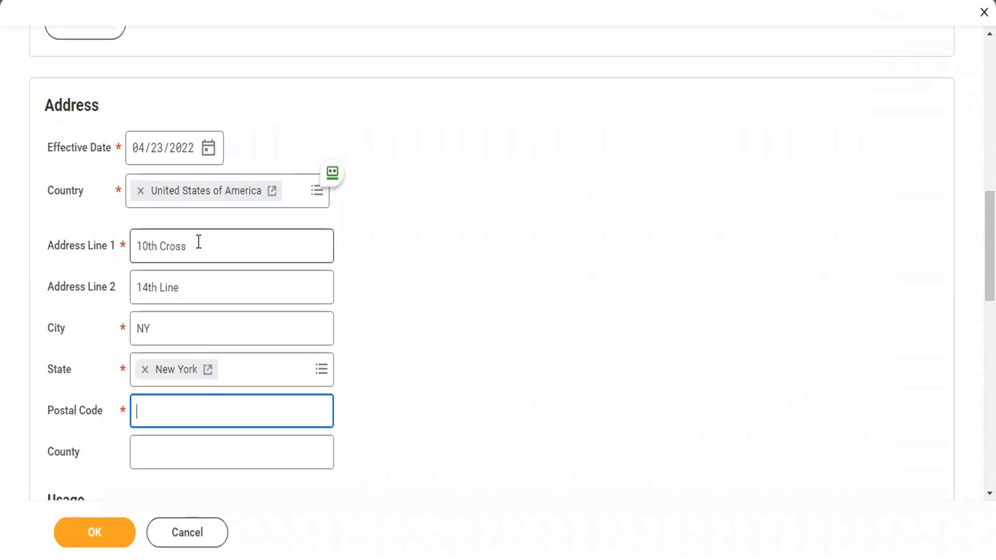
text(000)
key(BackSpace)
text(10013)
key(Tab)
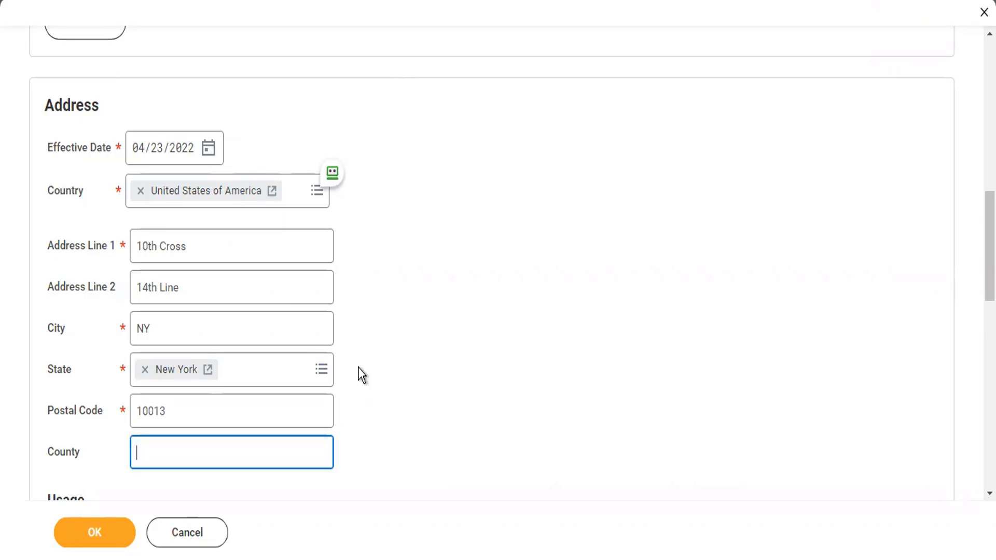
scroll(361, 375, down, 8)
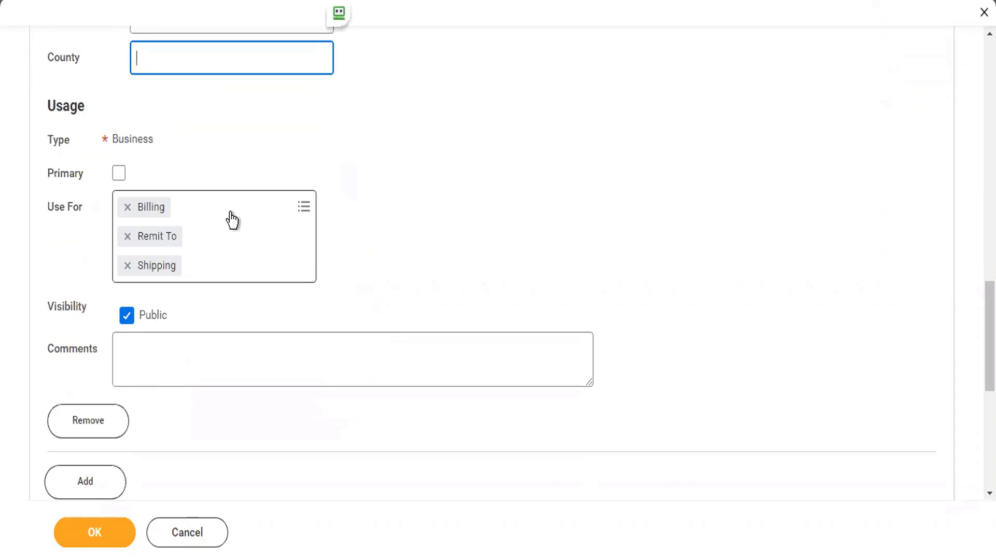
Make the address primary and add Mailing, Storage, Other - Business, Street Address and Tax Reporting uses
click(118, 173)
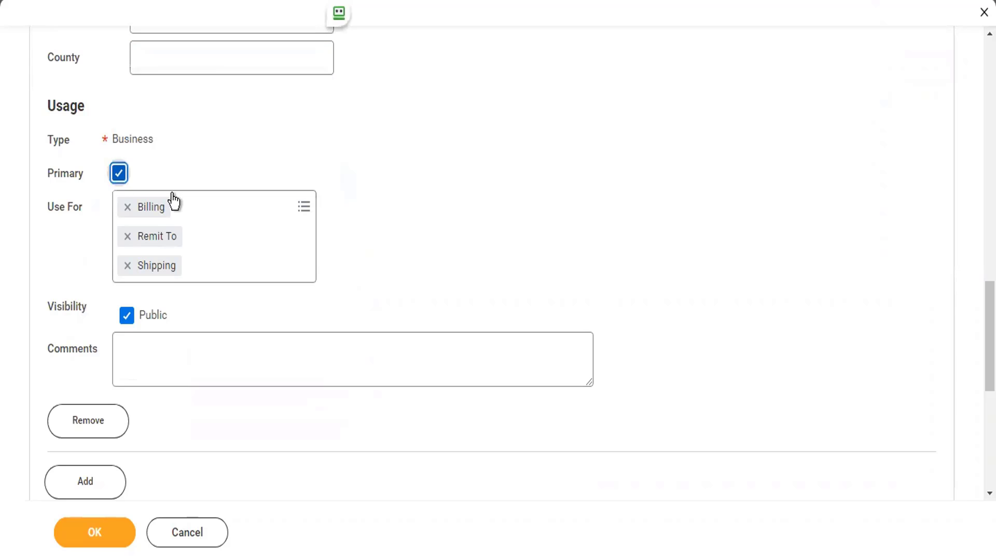
click(221, 207)
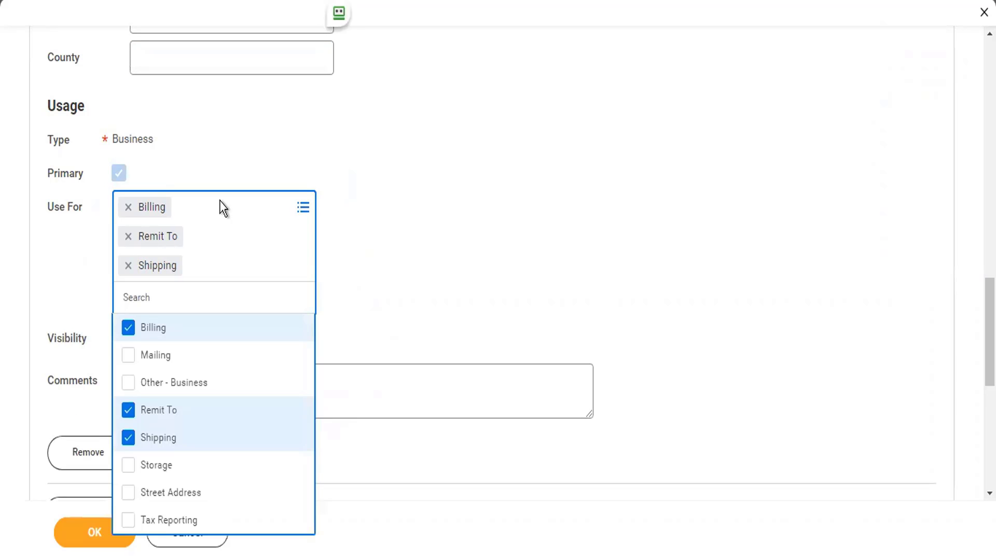
click(169, 359)
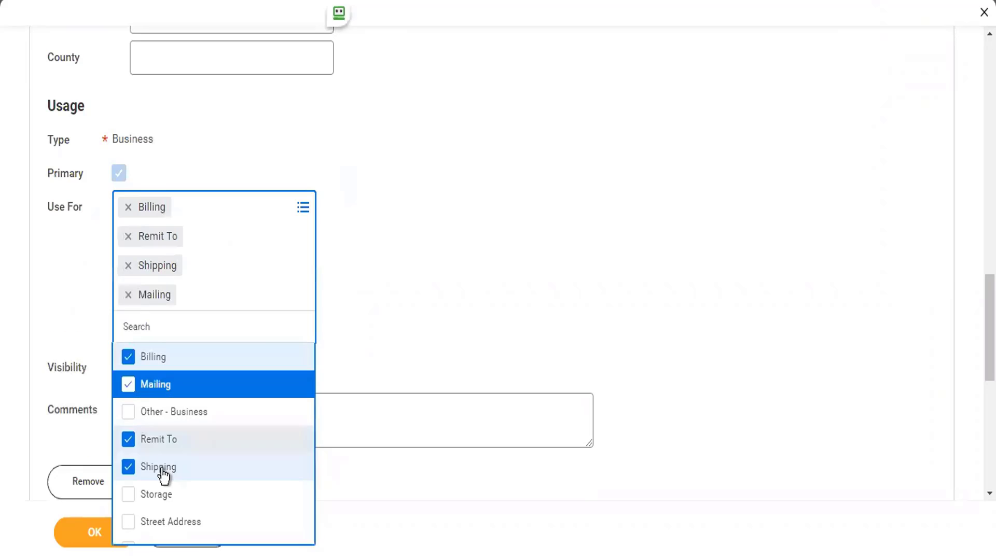
click(162, 496)
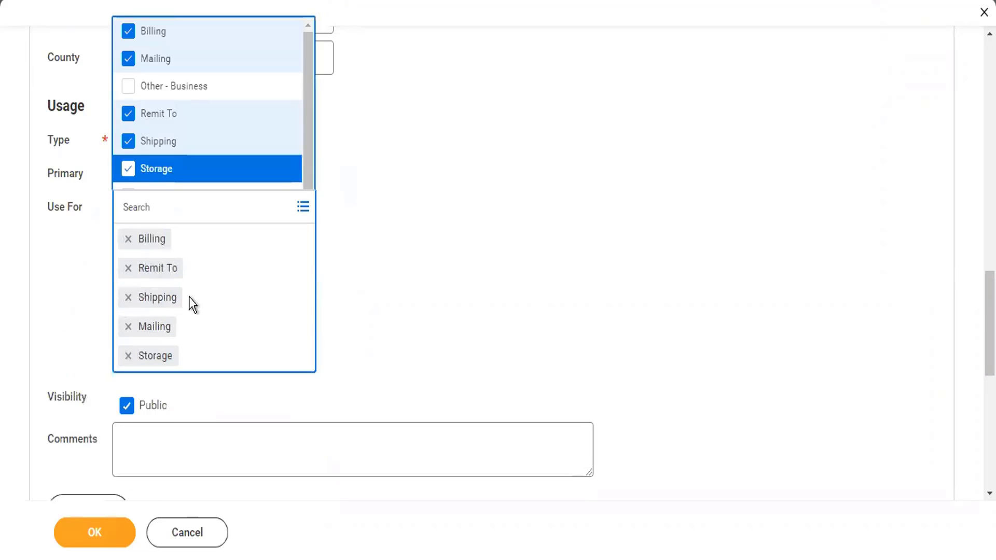
click(170, 86)
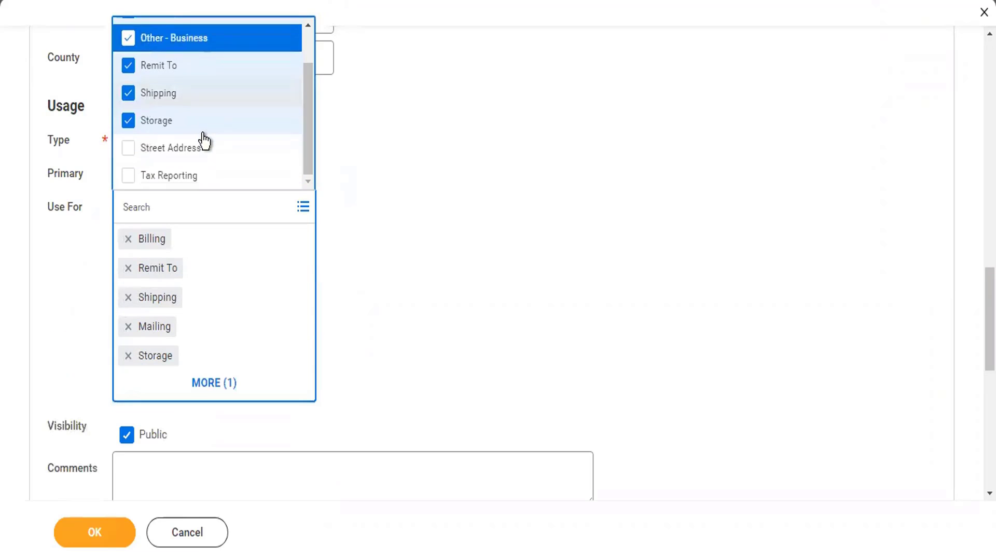
click(193, 157)
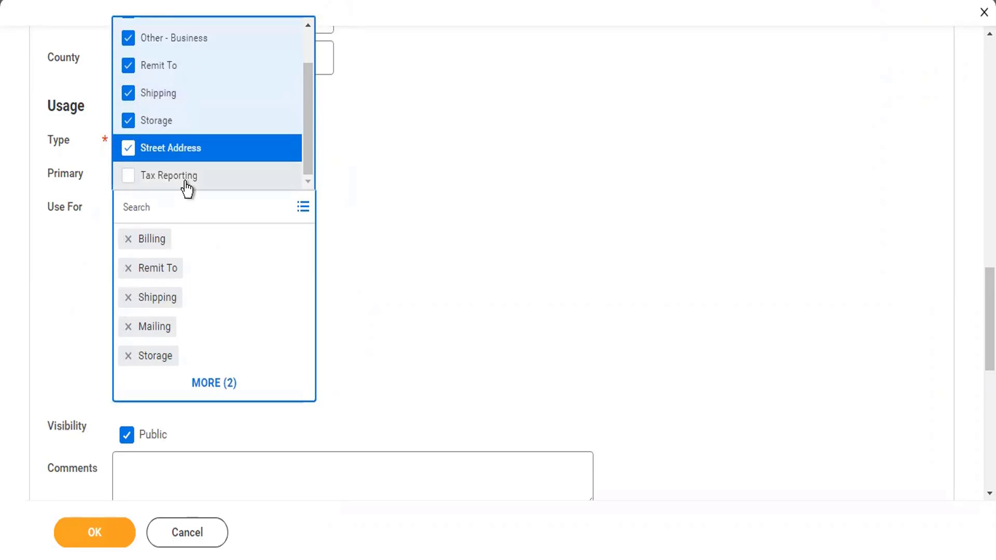
click(185, 177)
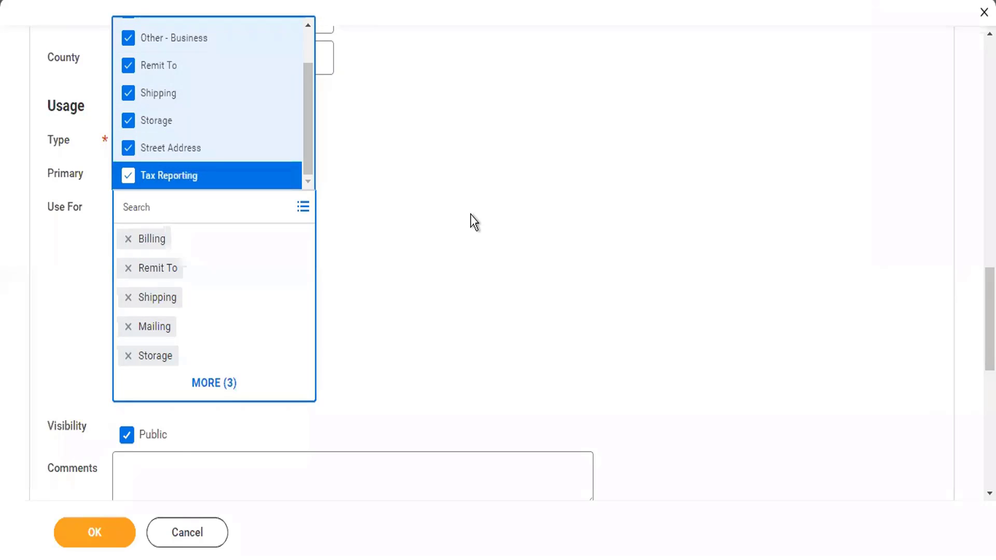
click(471, 214)
scroll(471, 214, down, 5)
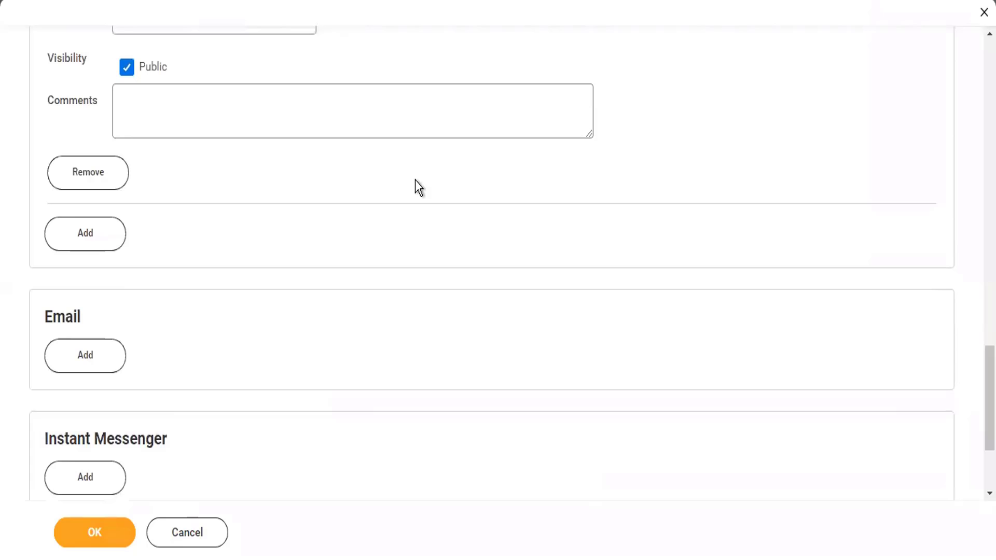
scroll(282, 104, up, 5)
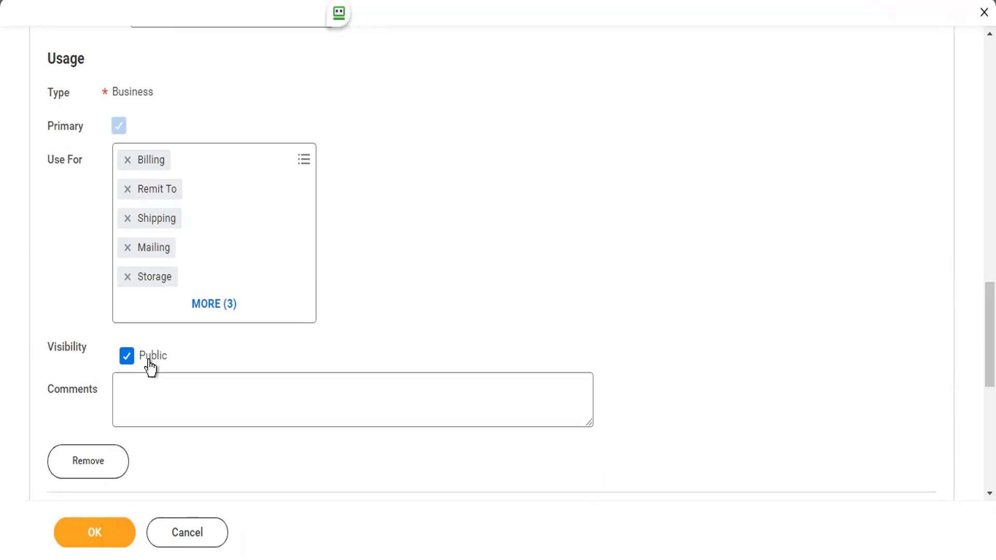
scroll(151, 368, down, 10)
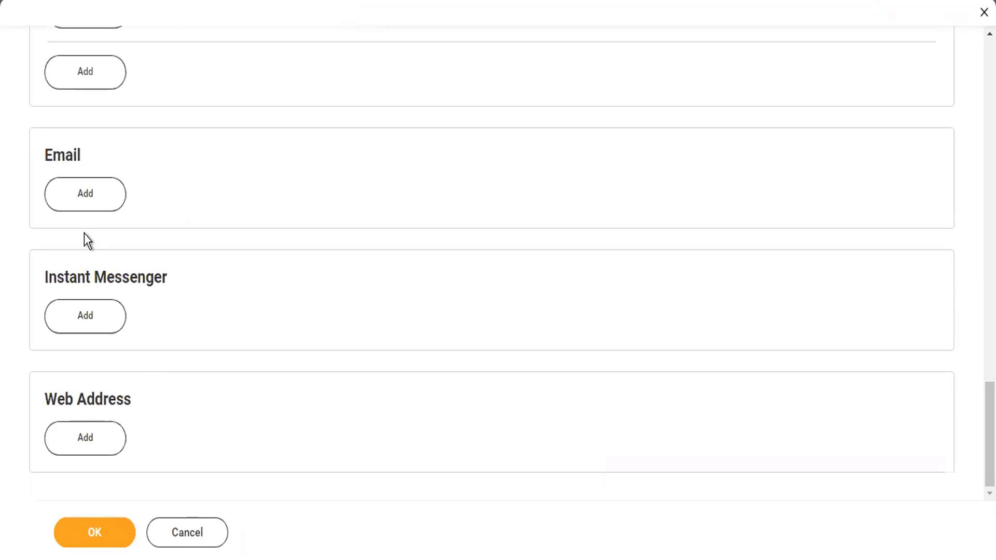
Add a new email entry with the company's email address, marked as primary
click(75, 193)
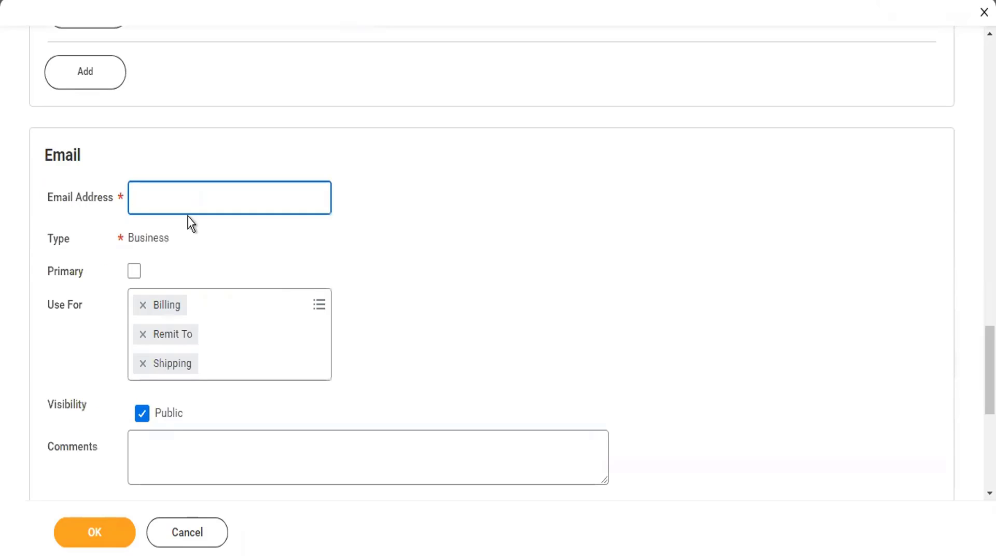
text(to)
key(BackSpace)
text(i)
key(BackSpace)
key(BackSpace)
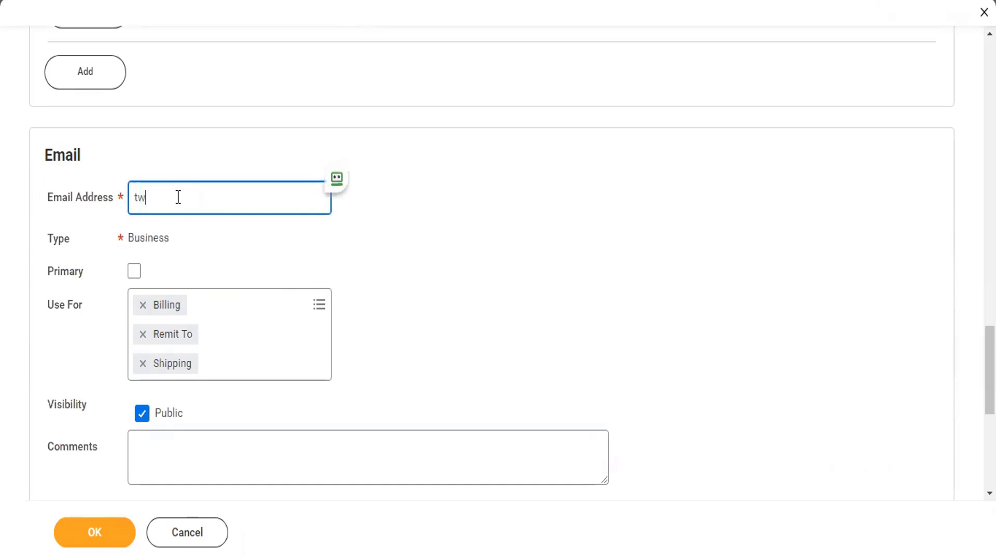
key(Tab)
key(space)
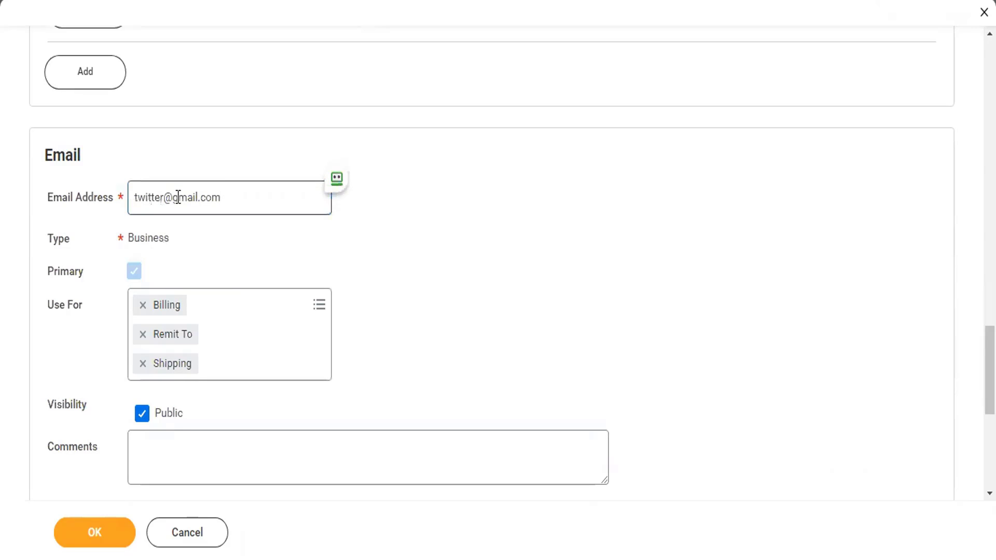
Add Procurement as an email use and save the contact information
click(234, 301)
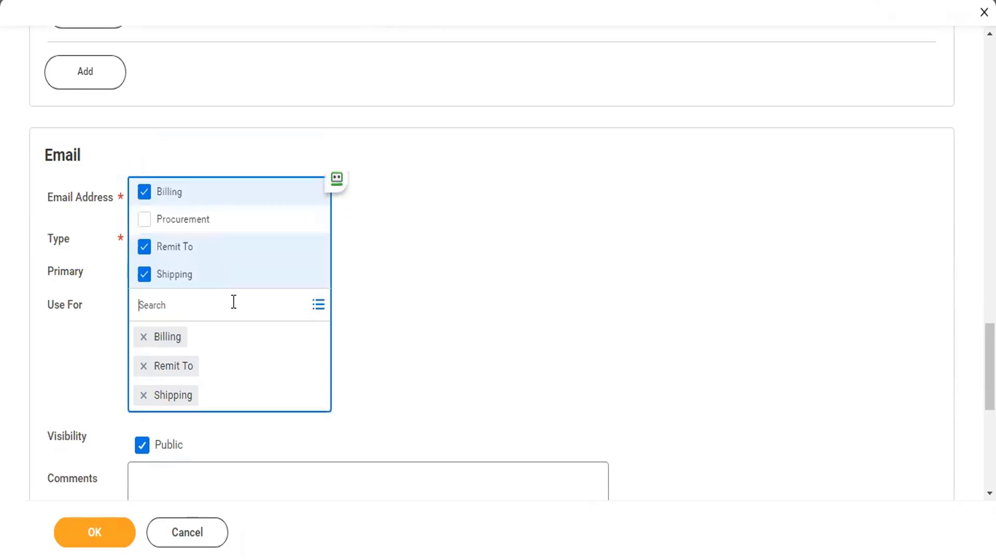
click(206, 231)
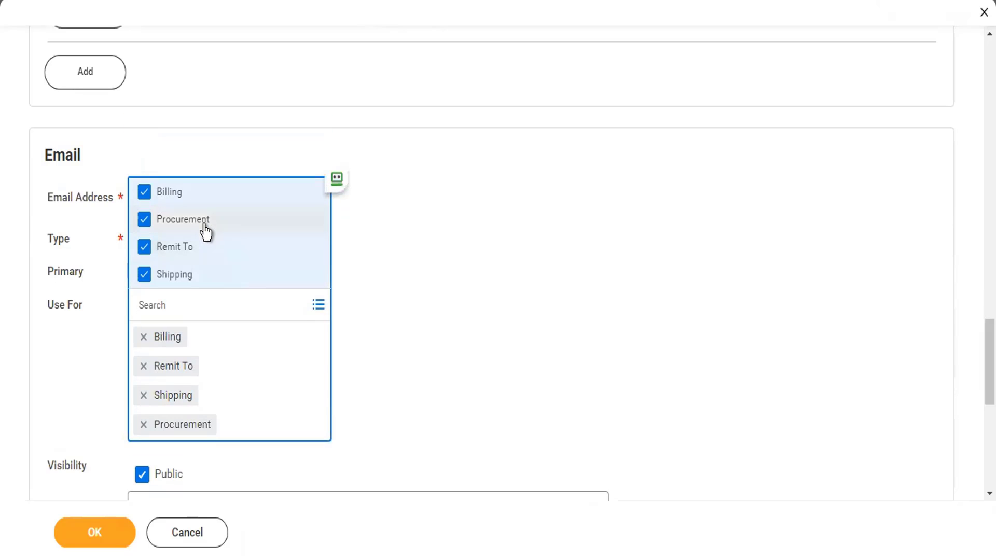
click(398, 300)
scroll(400, 300, down, 5)
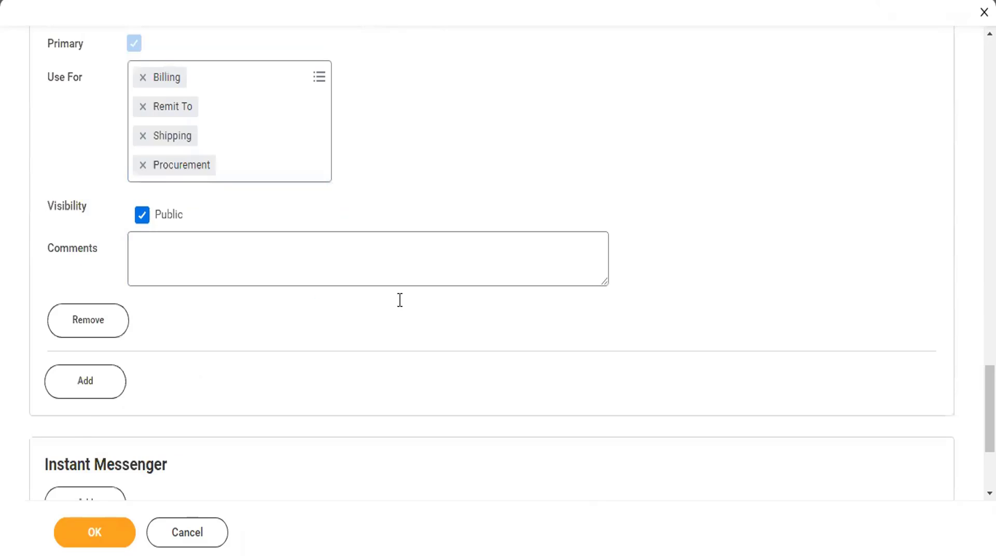
scroll(202, 380, down, 2)
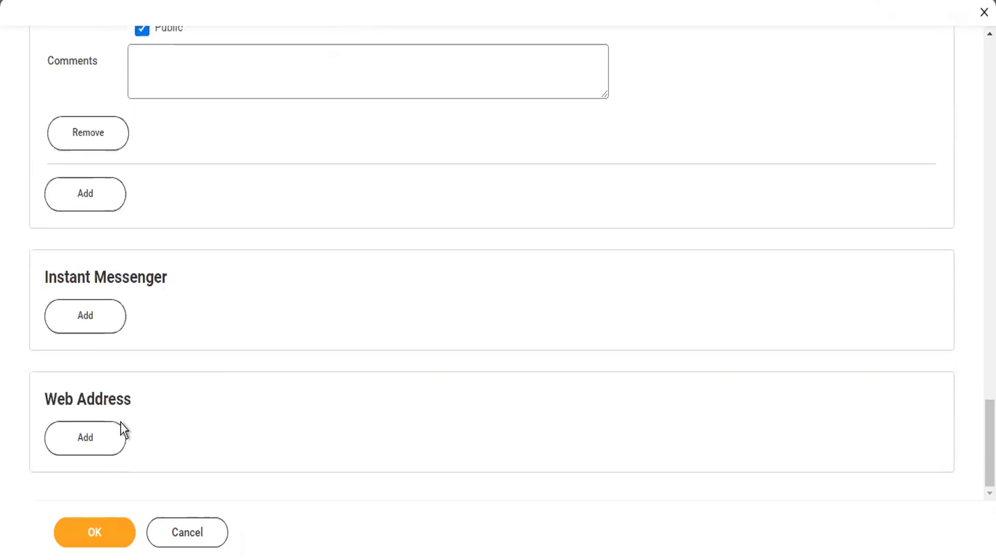
click(94, 536)
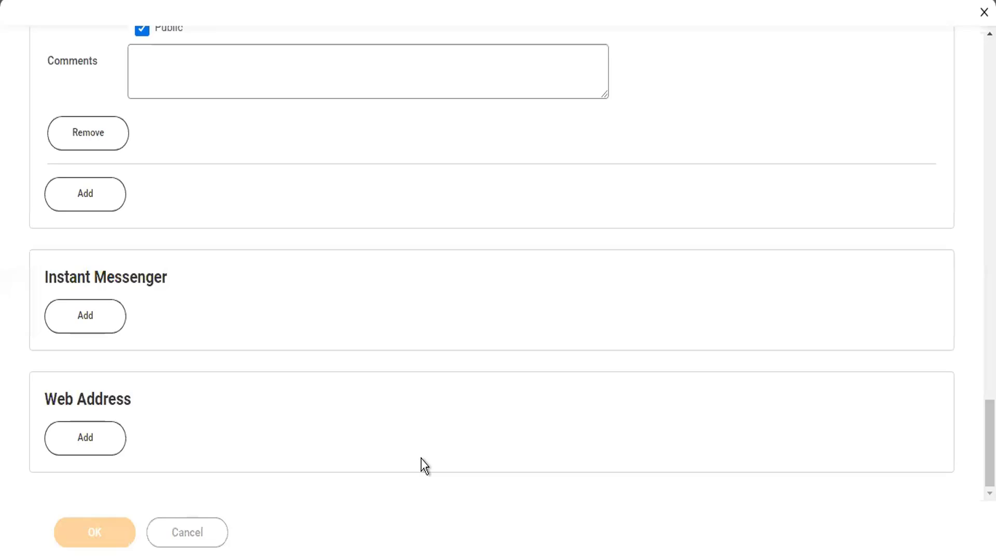
Open TC102 Twitter Inc and view its organization details with the new address and phone
click(432, 85)
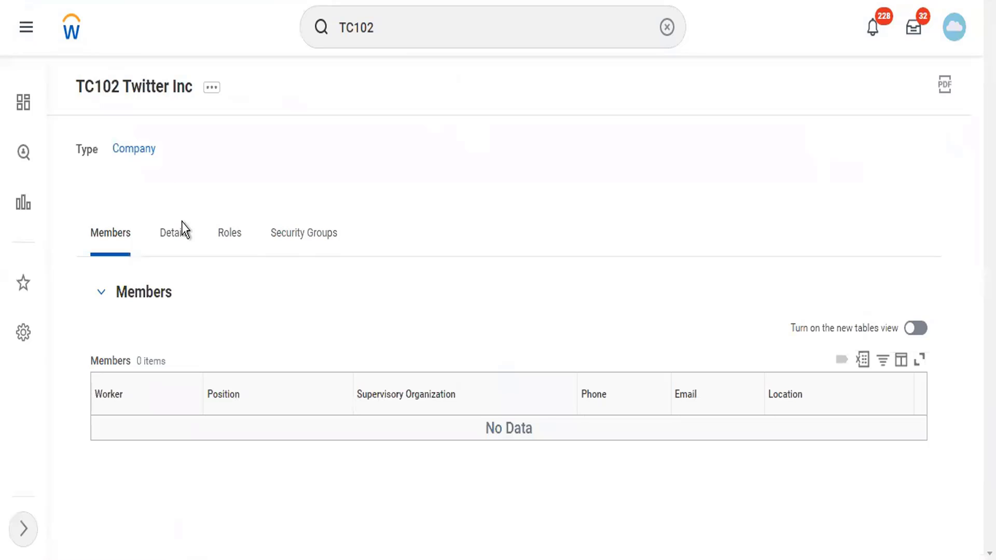
click(212, 88)
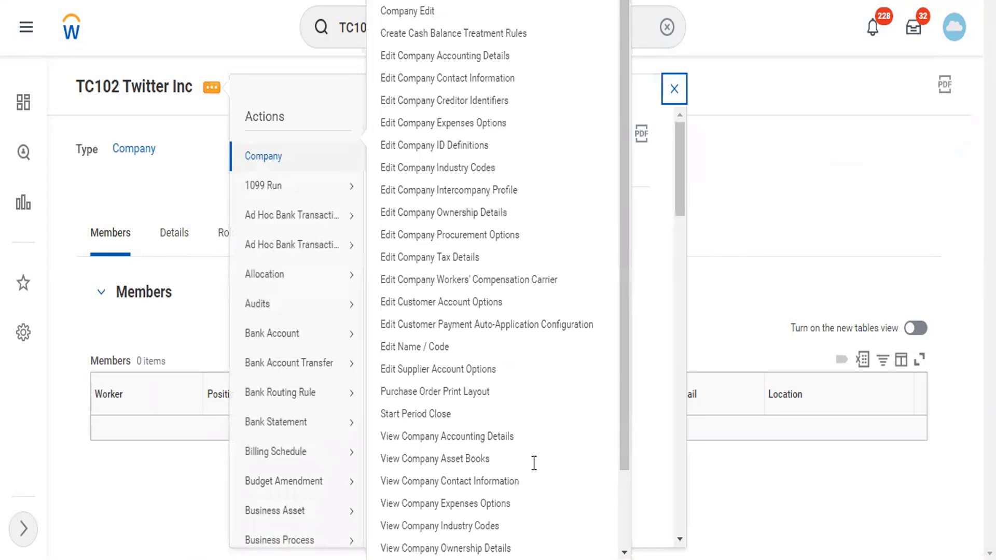
scroll(570, 468, down, 6)
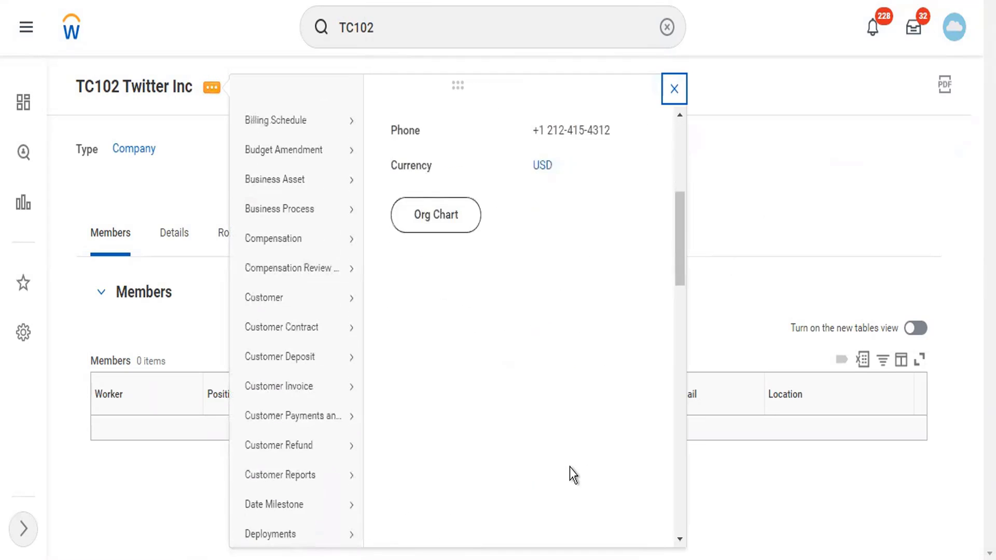
scroll(570, 468, up, 6)
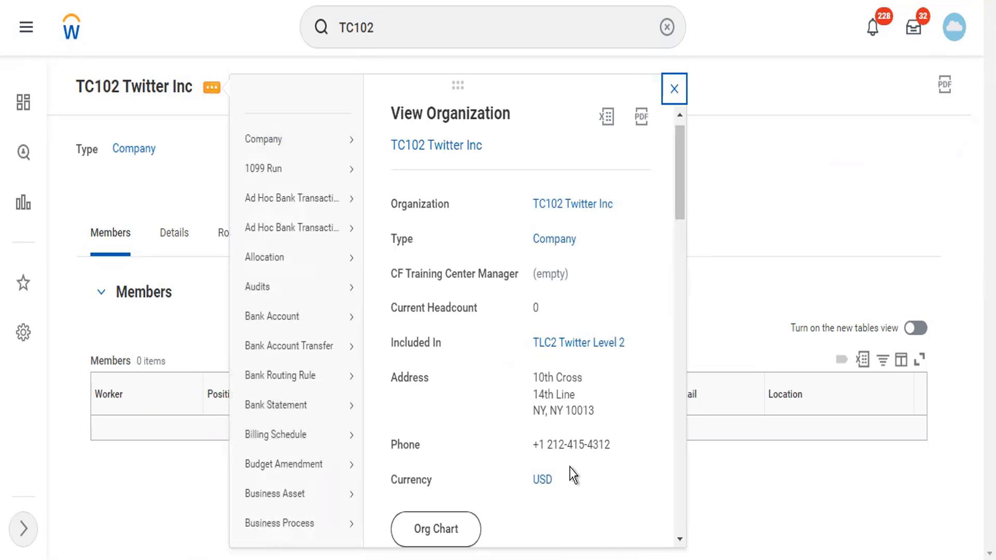